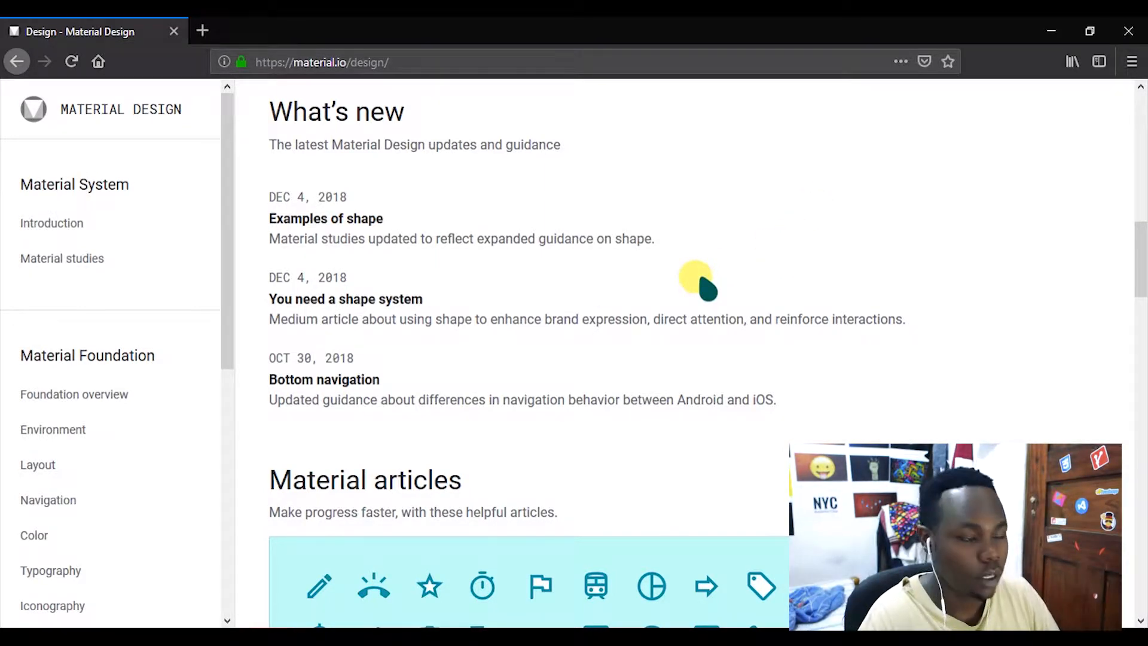
Browse the Material Foundation topics on the Material Design site.
scroll(124, 382, down, 3)
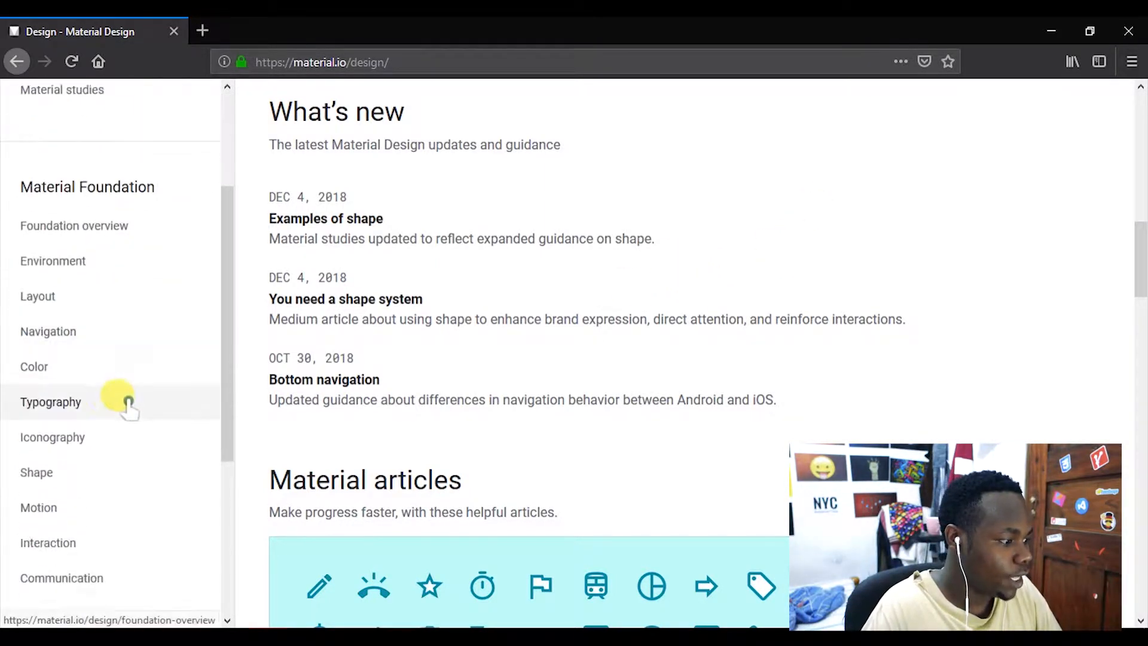
click(72, 293)
click(128, 328)
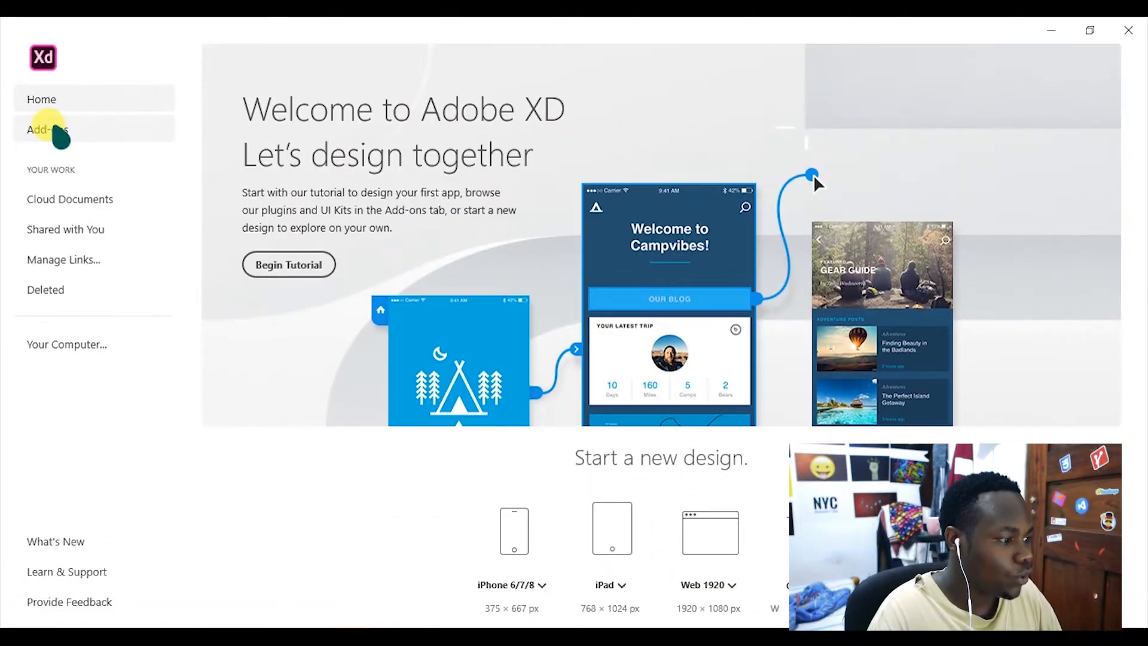
Switch to Adobe XD and look through its add-ons, including the plugin browser and the Editors' Choice selection.
click(47, 126)
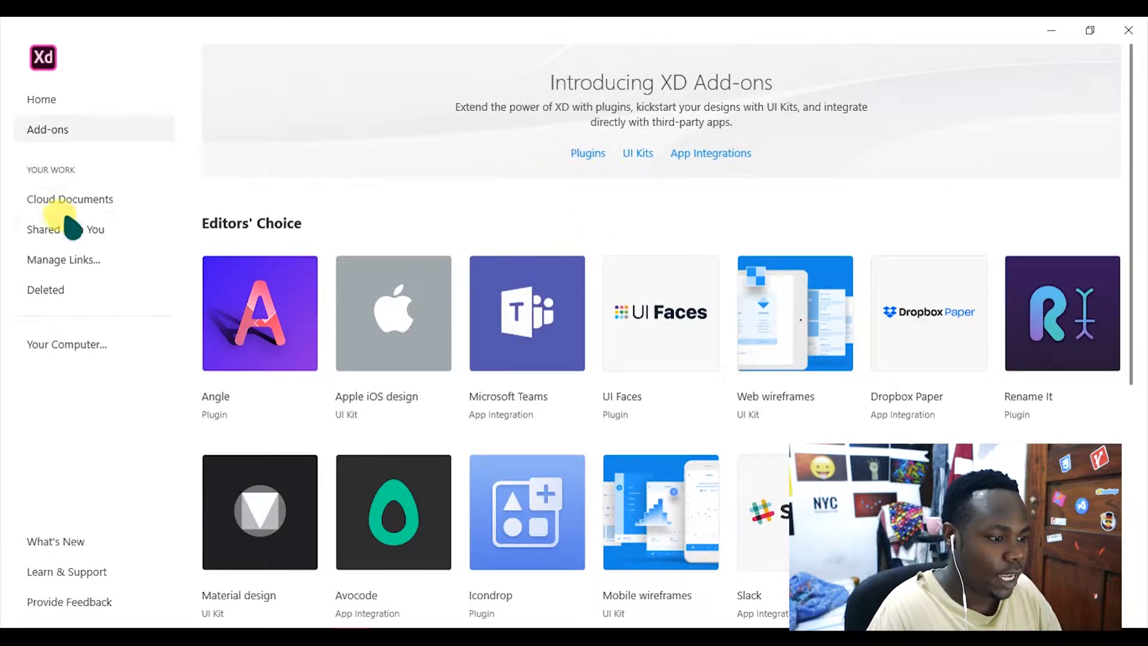
click(574, 153)
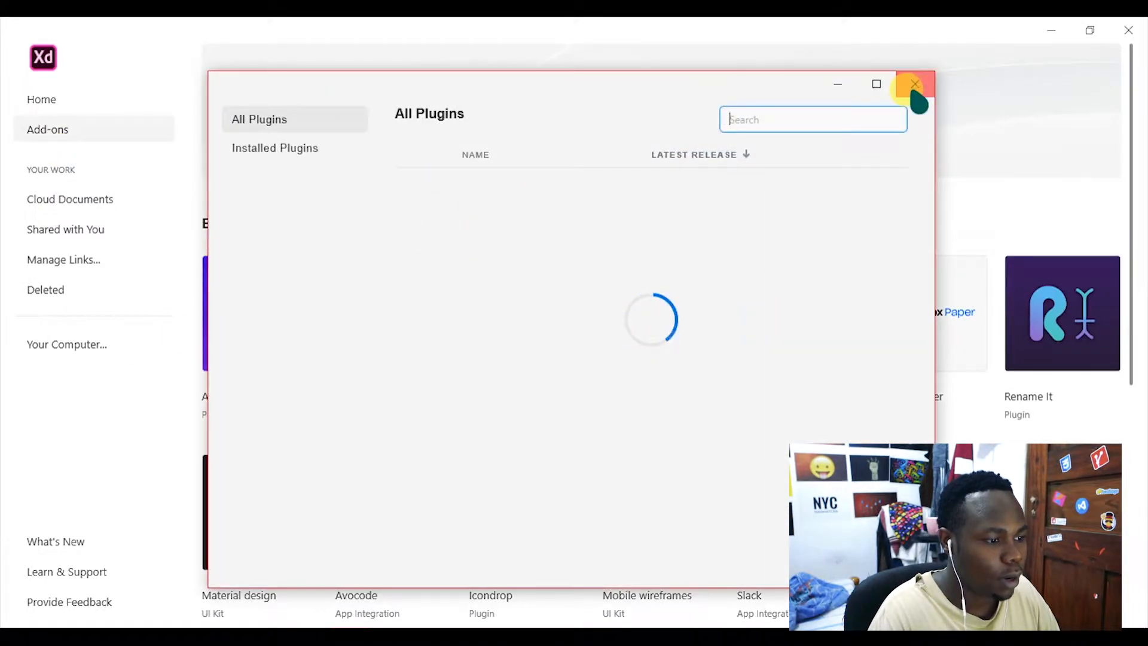
click(913, 85)
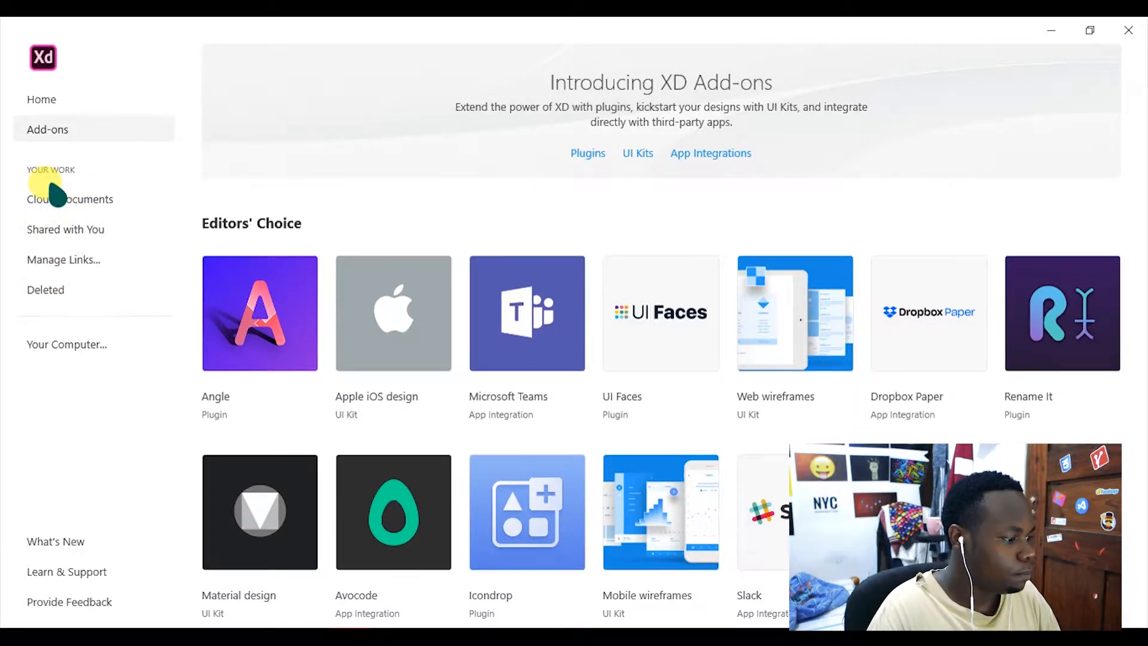
scroll(568, 448, down, 5)
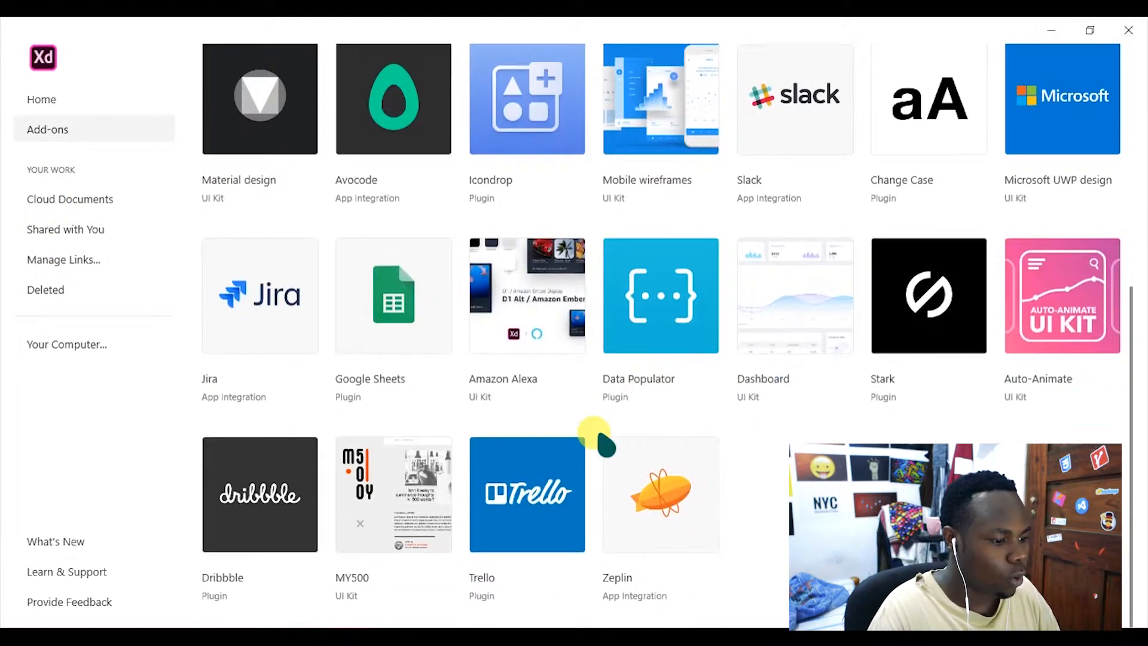
Create a new design from the Android Mobile (360 × 640) preset.
click(43, 103)
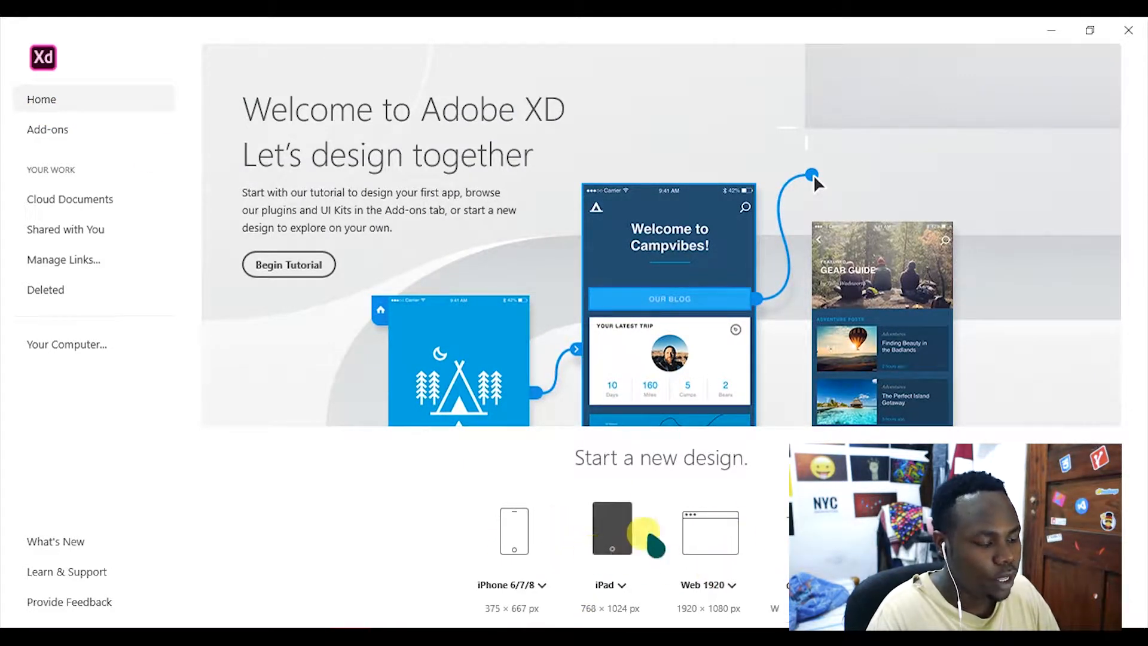
click(542, 585)
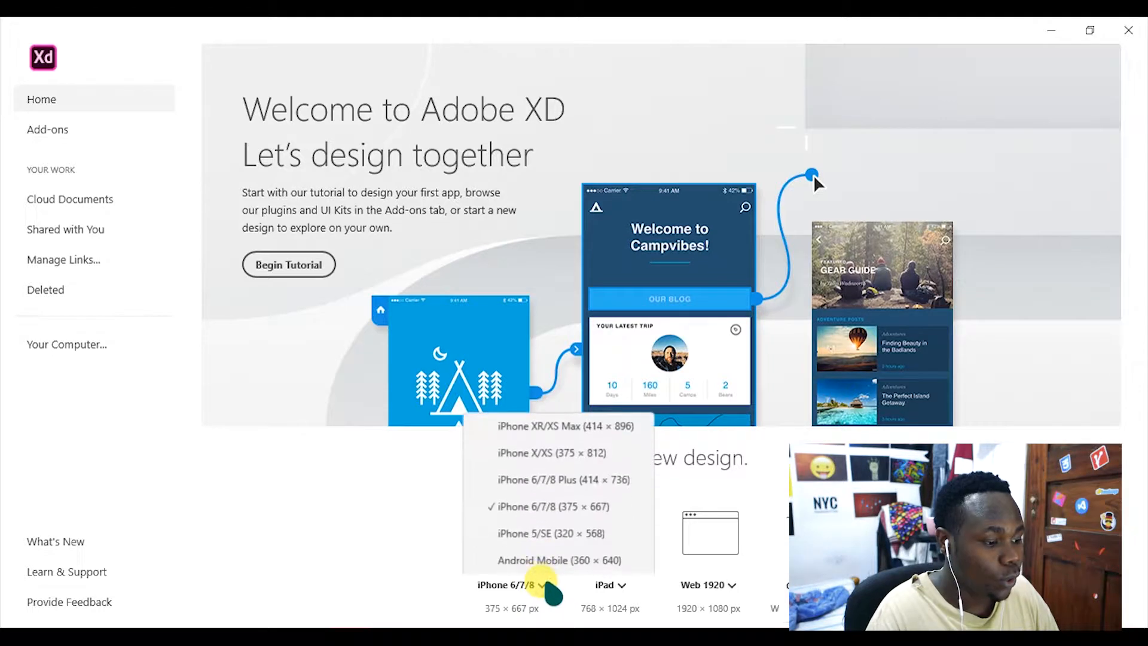
click(541, 560)
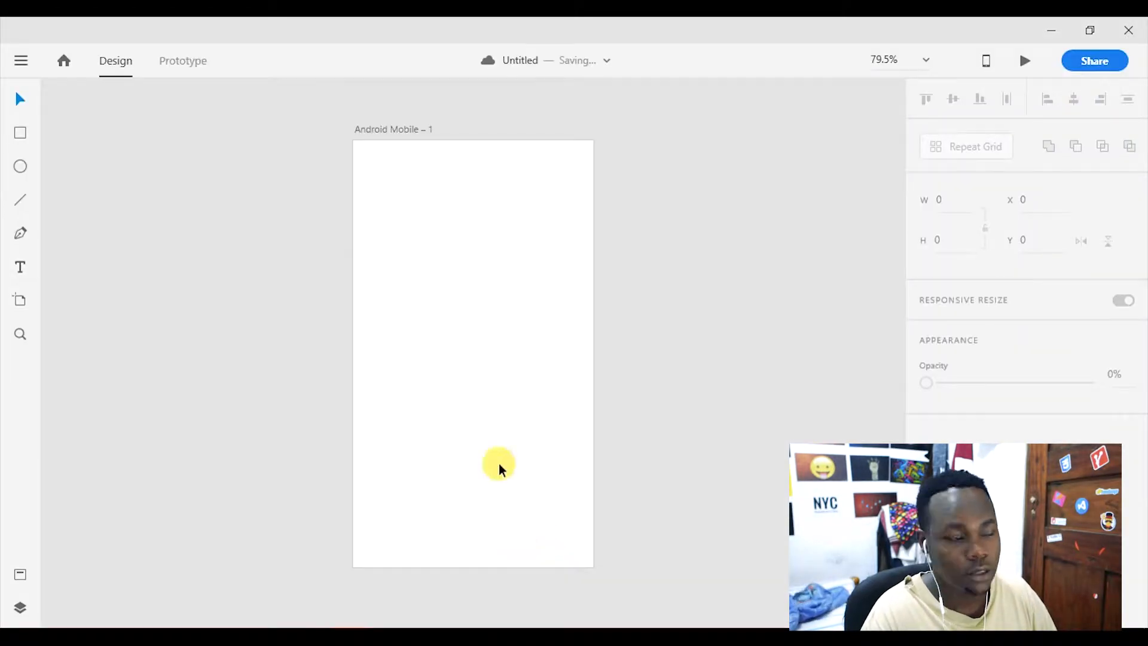
click(437, 184)
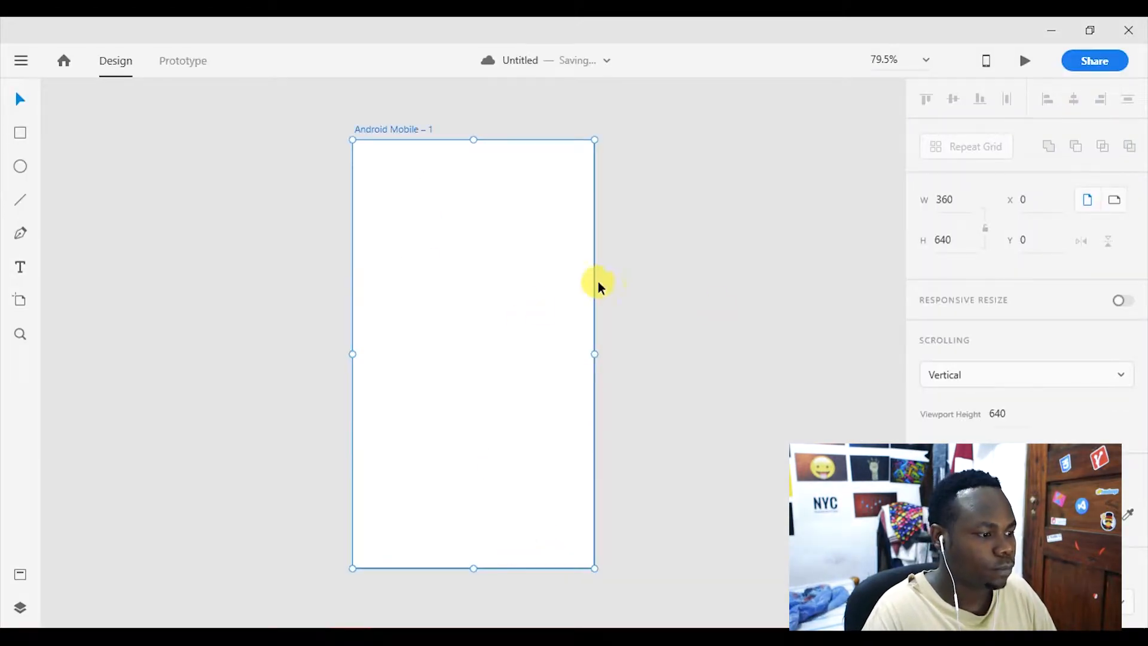
click(141, 110)
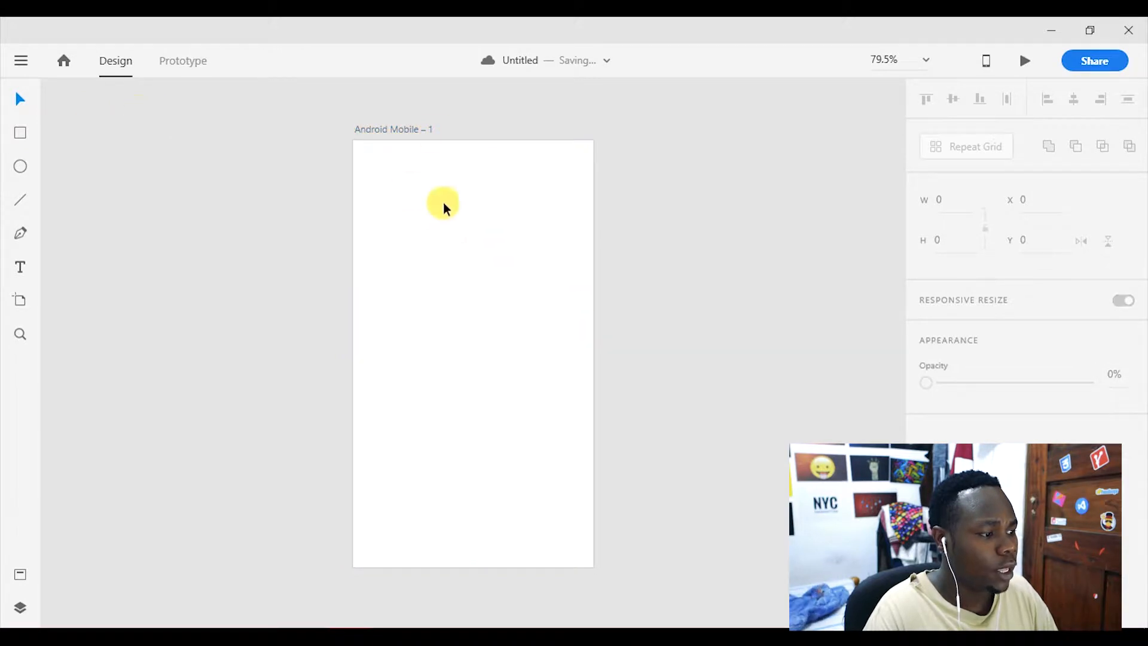
click(447, 267)
click(698, 242)
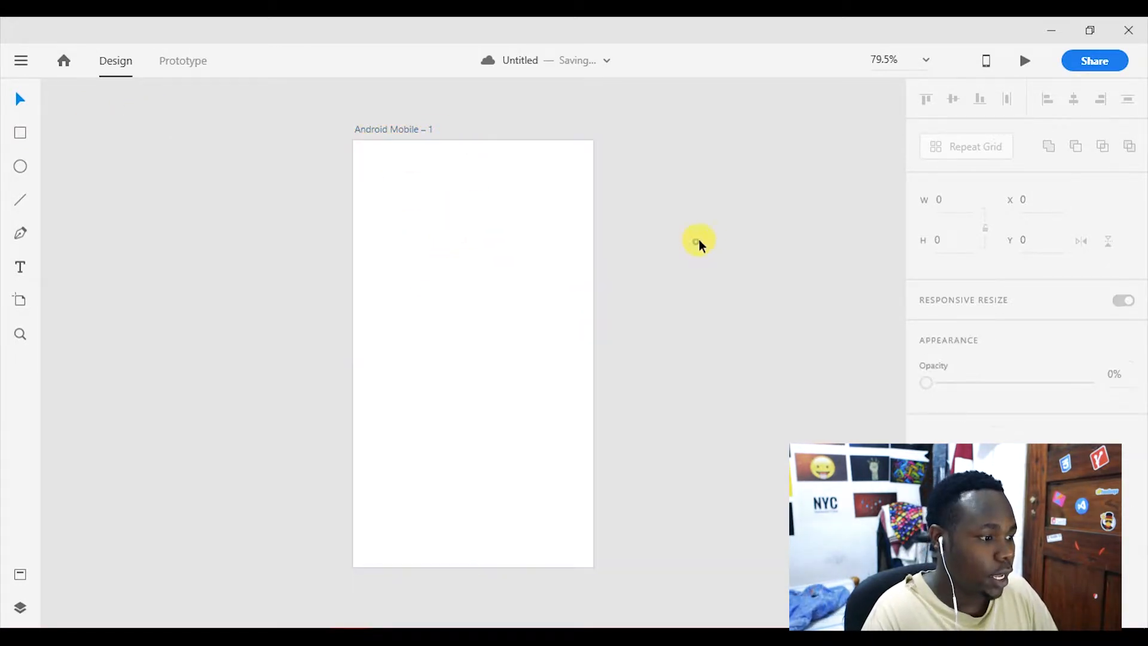
Add a second Android Mobile (360 × 640) artboard beside the first one.
click(19, 300)
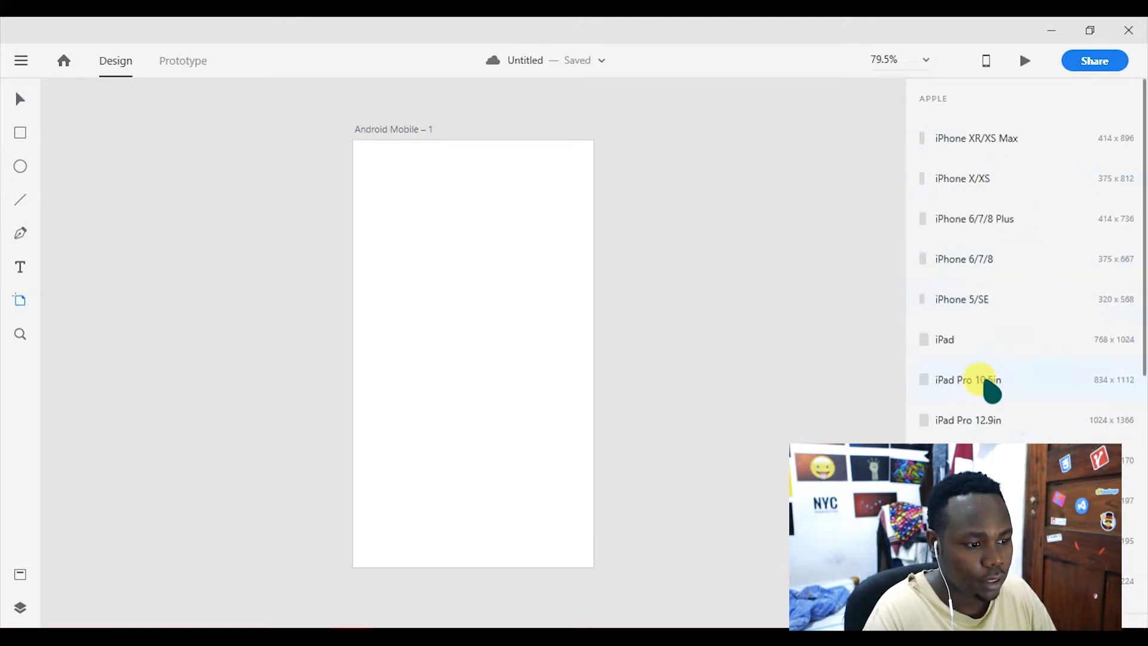
scroll(968, 366, down, 3)
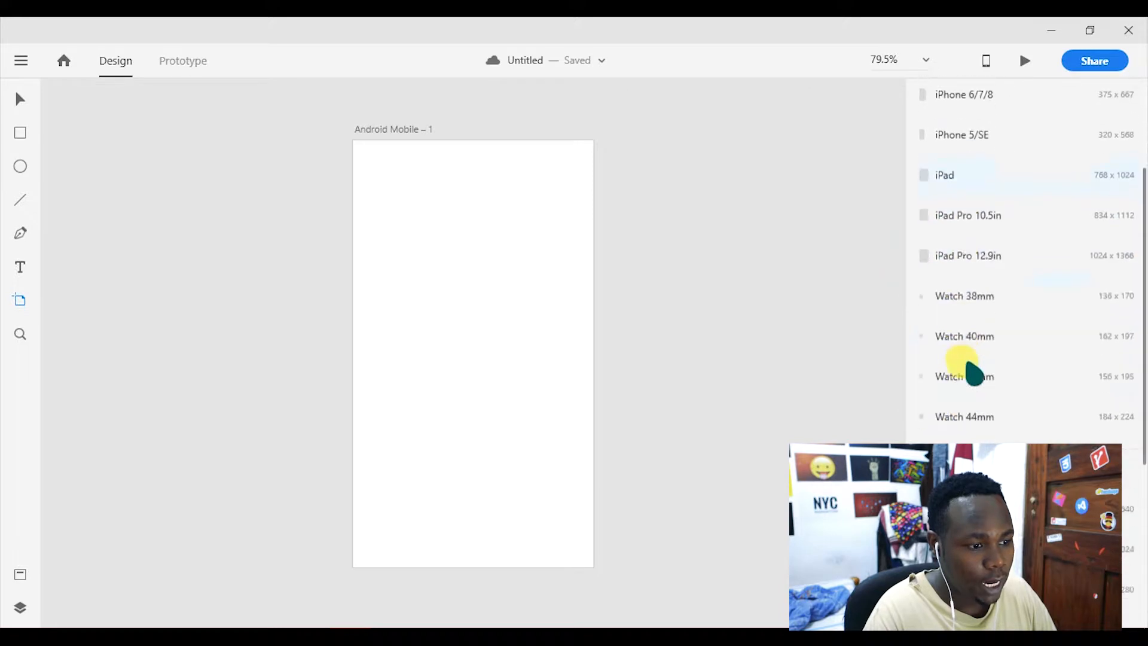
scroll(974, 371, up, 3)
scroll(1028, 359, down, 5)
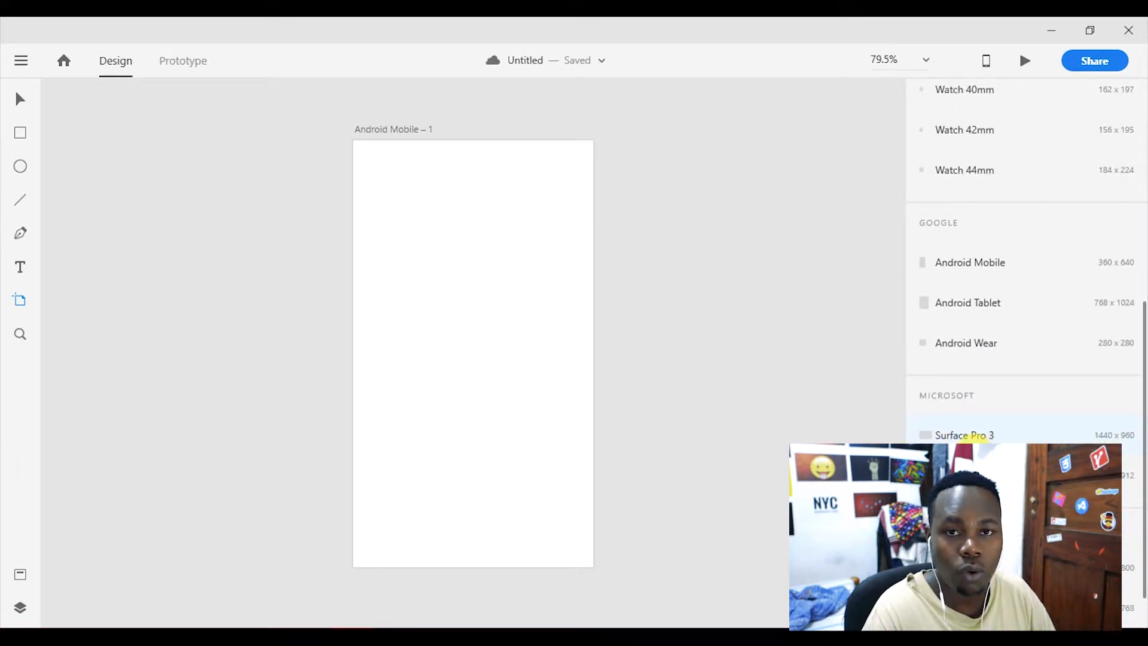
scroll(978, 439, up, 4)
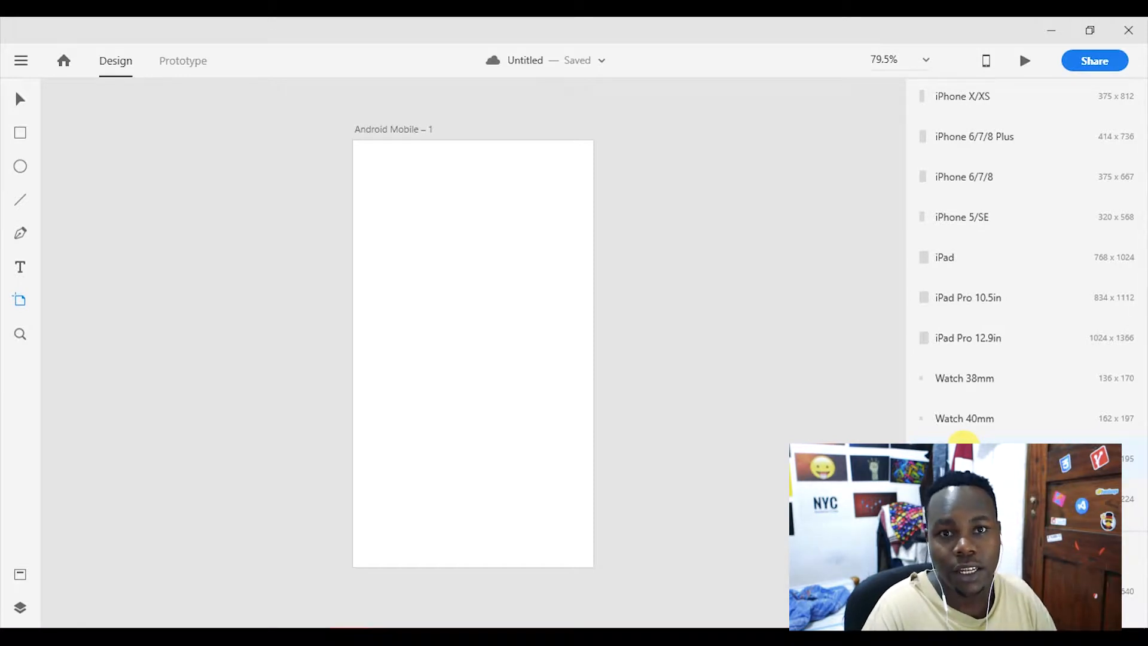
scroll(964, 437, up, 2)
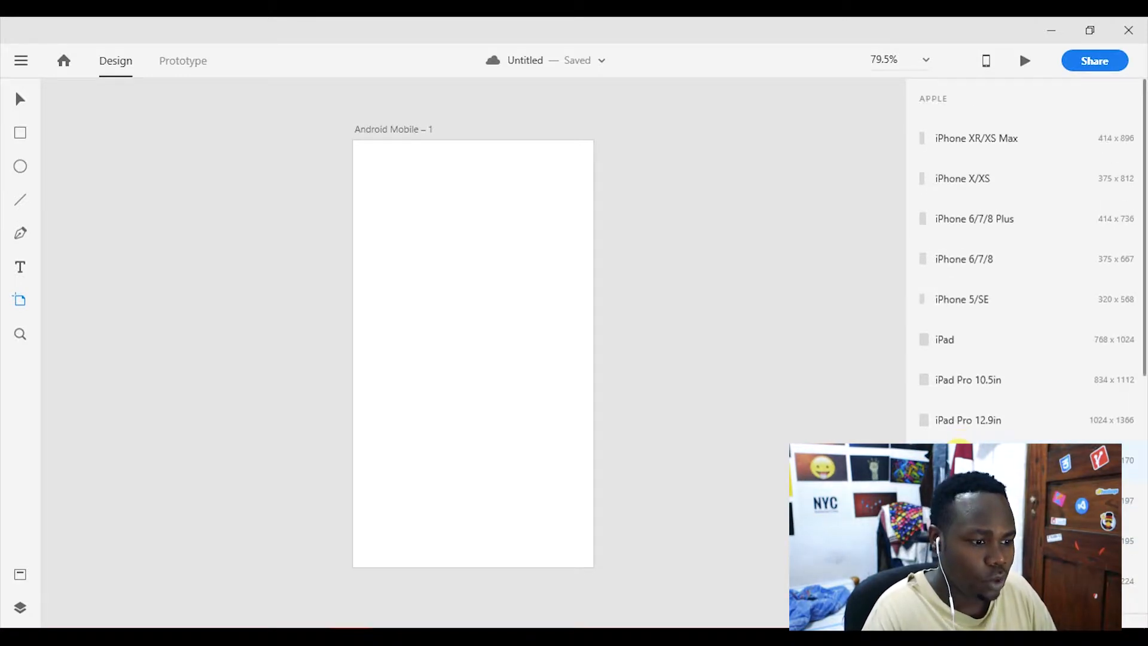
scroll(992, 272, down, 7)
click(989, 266)
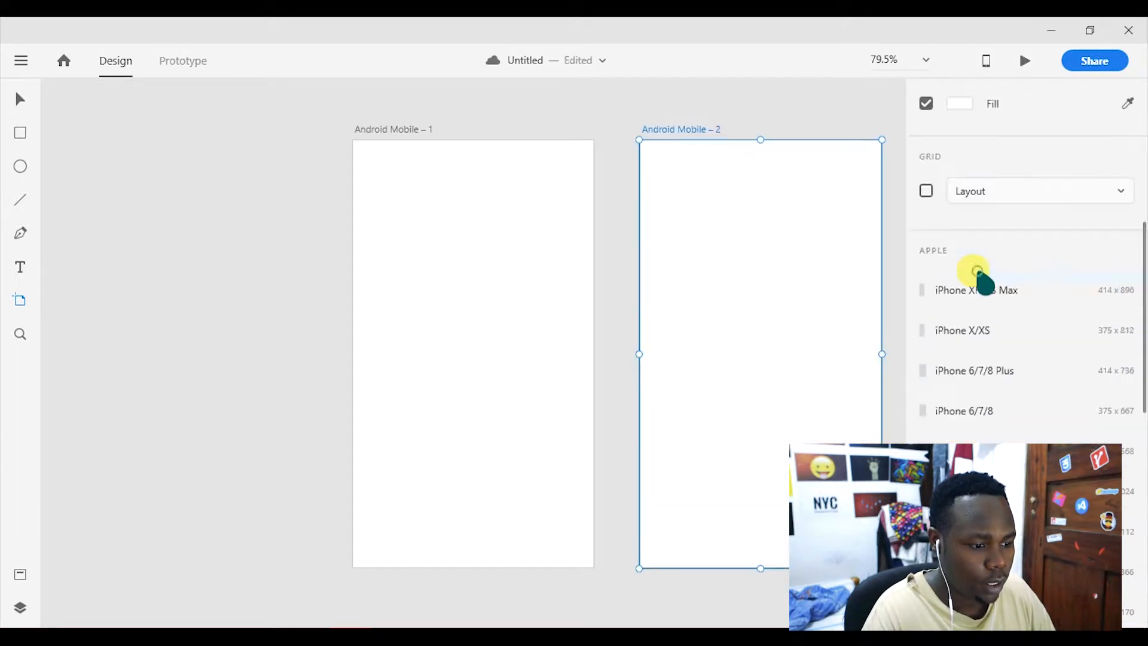
key(v)
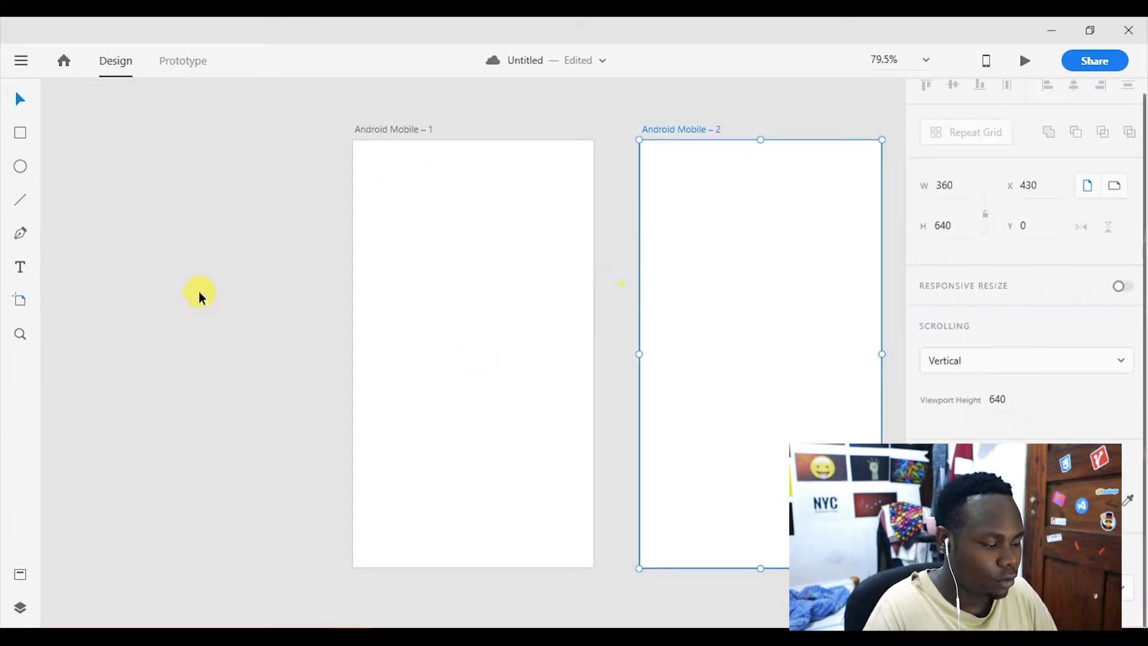
click(198, 291)
key(space)
drag(700, 317, 642, 316)
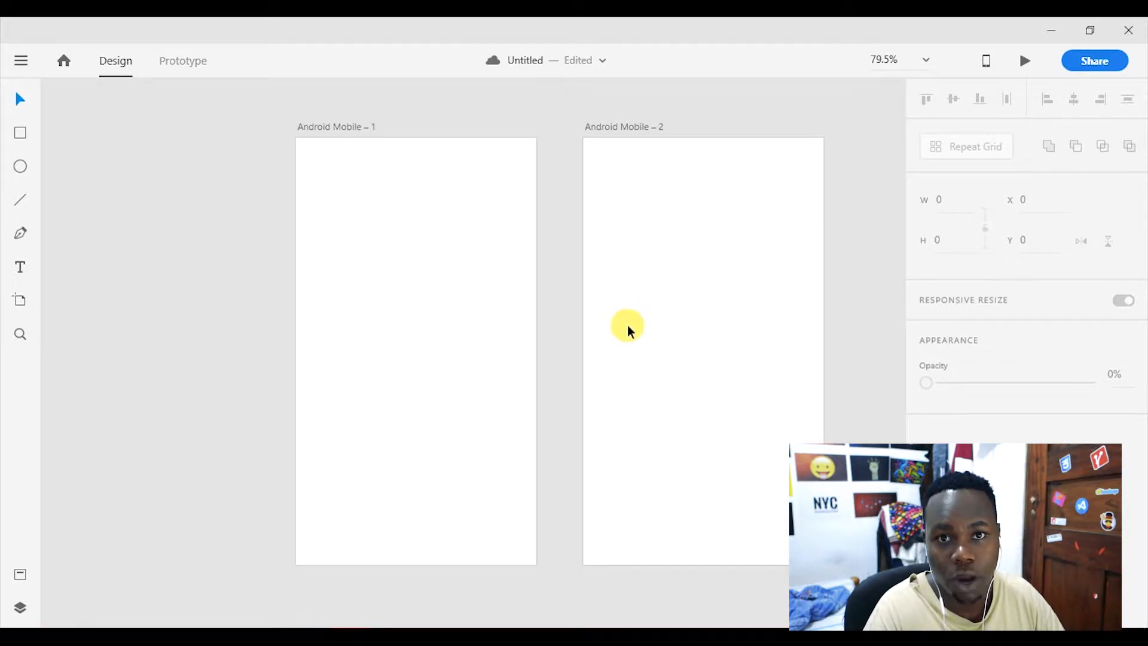
Draw a header rectangle about 360 × 65 px across the top of the Android Mobile – 1 artboard.
click(405, 236)
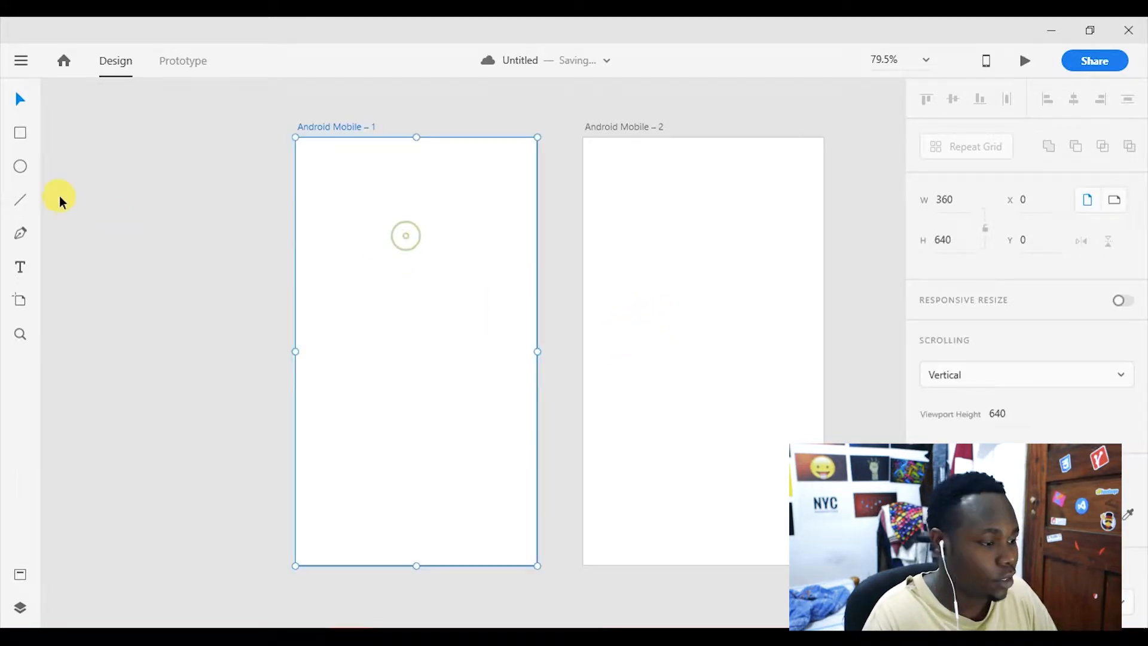
click(20, 132)
click(196, 208)
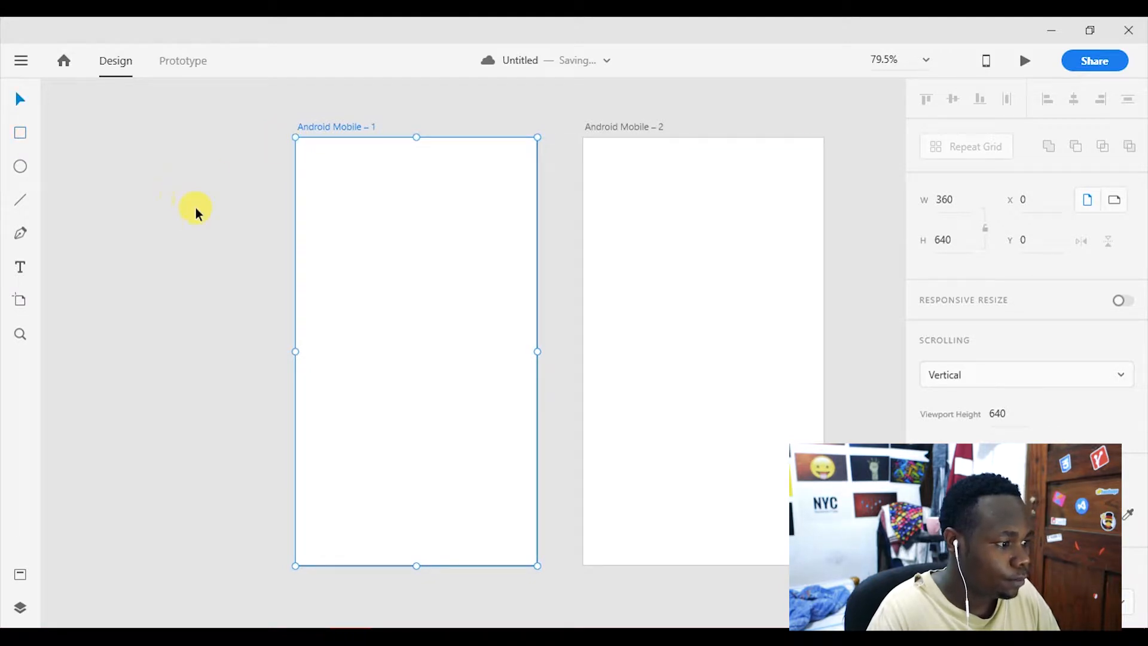
click(20, 134)
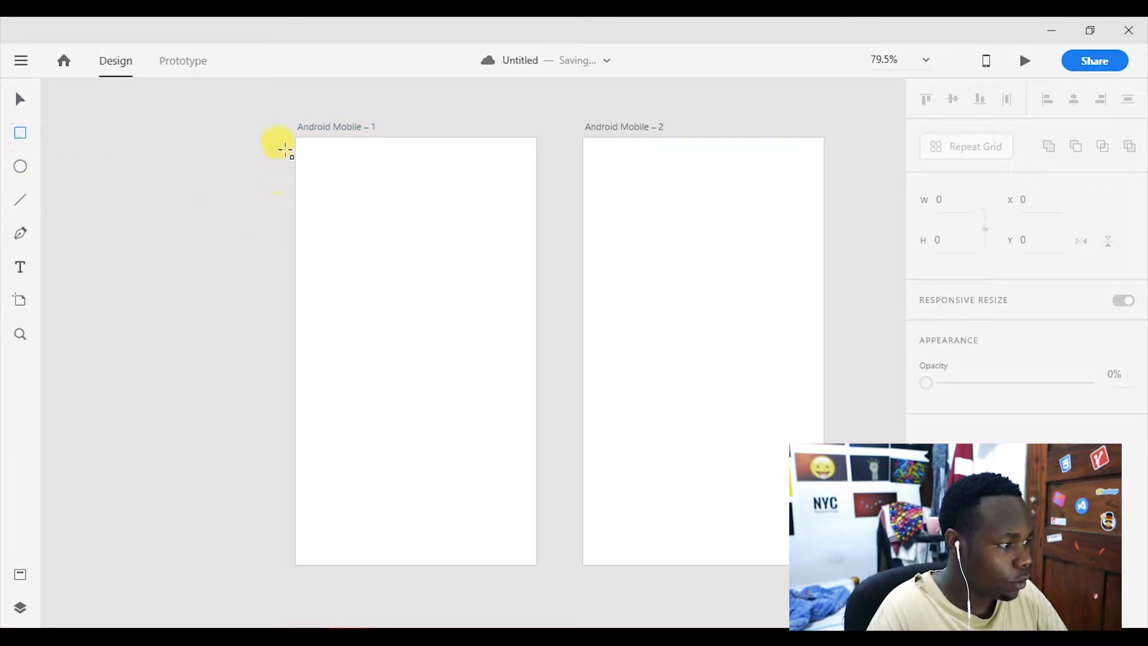
drag(302, 139, 535, 181)
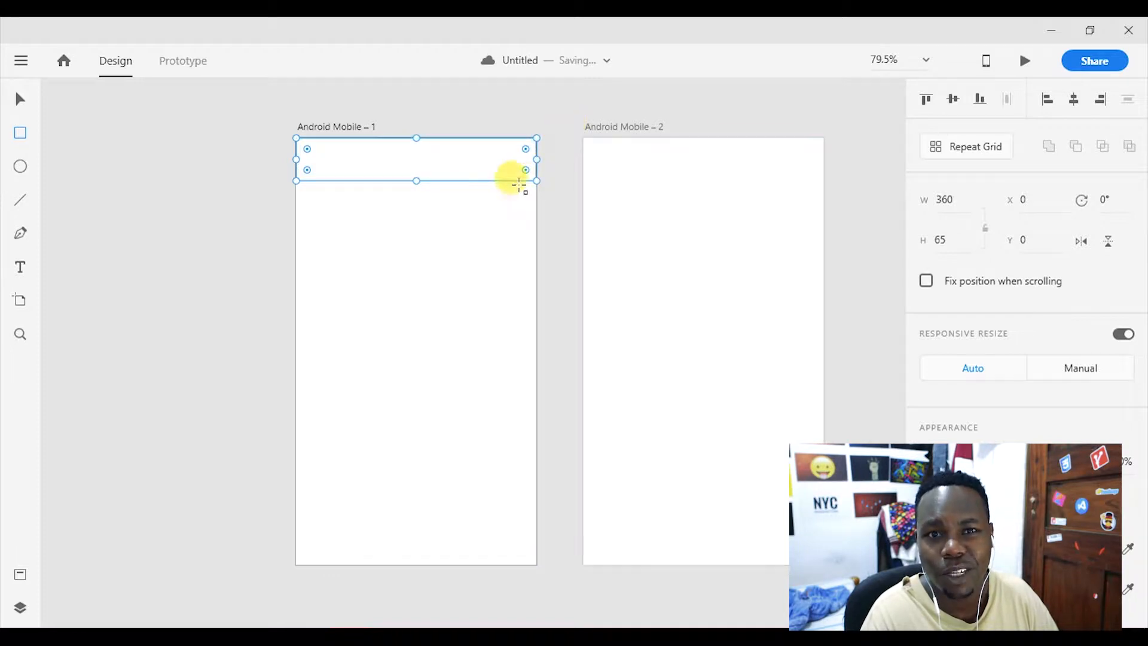
Remove the header rectangle's border and fill it with bright orange.
click(926, 549)
click(926, 590)
click(926, 549)
click(960, 549)
click(874, 515)
drag(874, 514, 875, 519)
drag(826, 438, 834, 418)
drag(834, 419, 848, 389)
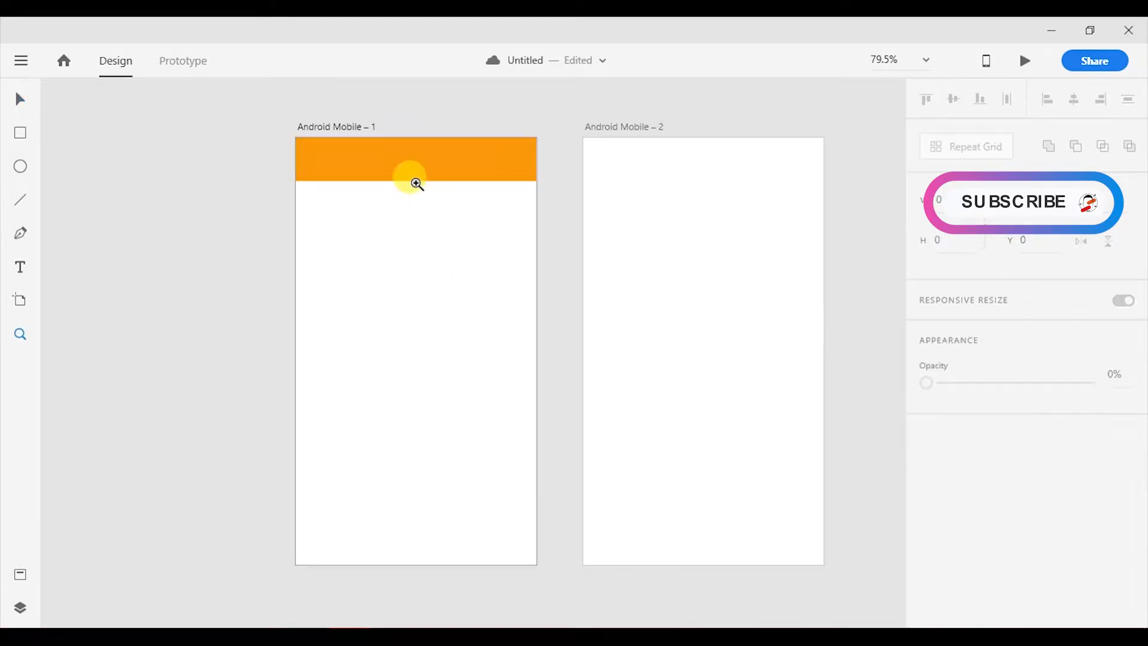
Reduce the orange header to a strip about 15 px high, and duplicate it as a darker orange bar about 48 px high below.
click(417, 184)
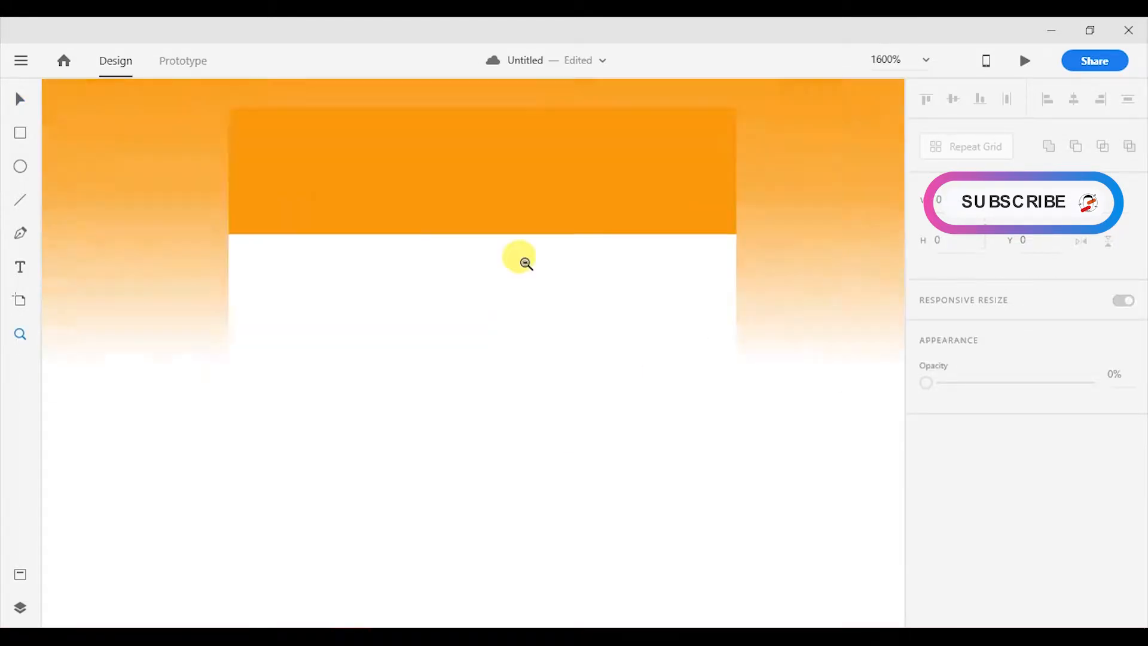
key(v)
click(517, 306)
drag(516, 333, 539, 260)
key(ctrl+d)
drag(516, 276, 515, 330)
click(960, 550)
drag(842, 394, 837, 417)
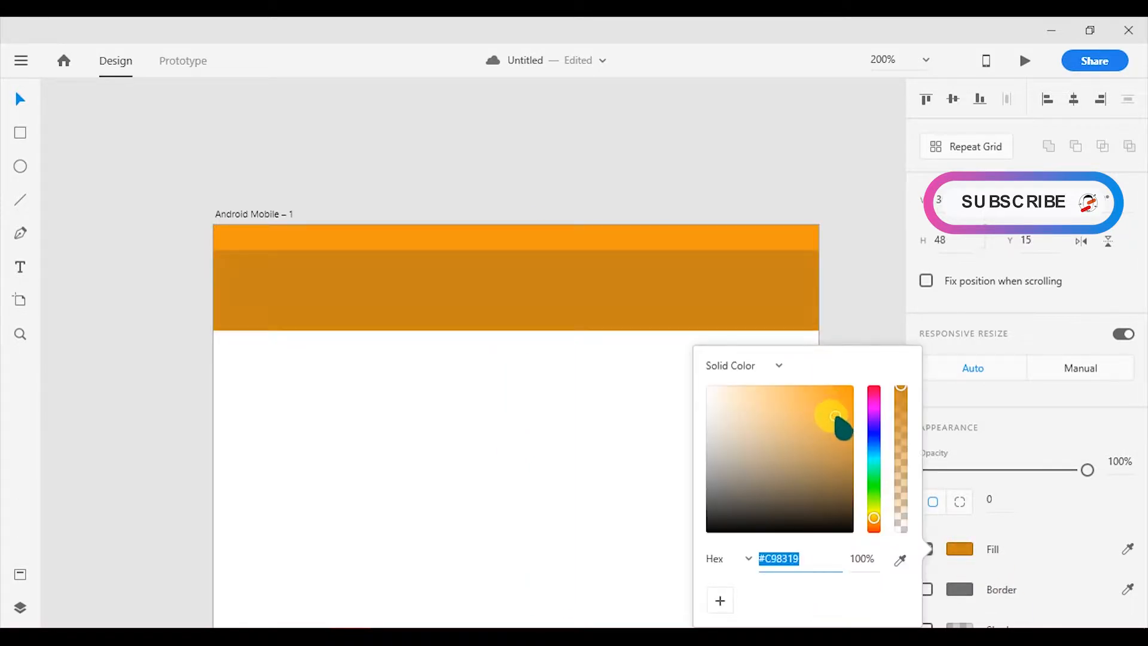
Shorten the darker orange bar so the header is about 54 px high, and group it with the bright orange strip.
click(618, 425)
alt+click(619, 424)
drag(628, 503, 422, 449)
click(329, 320)
key(v)
click(372, 322)
drag(398, 328, 397, 313)
shift+click(395, 236)
key(ctrl+g)
Copy the header group to the top of the Android Mobile – 2 artboard.
key(ctrl+c)
click(608, 329)
key(ctrl+v)
mouse_move(696, 389)
mouse_down()
mouse_move(341, 400)
mouse_move(825, 318)
mouse_up()
click(402, 366)
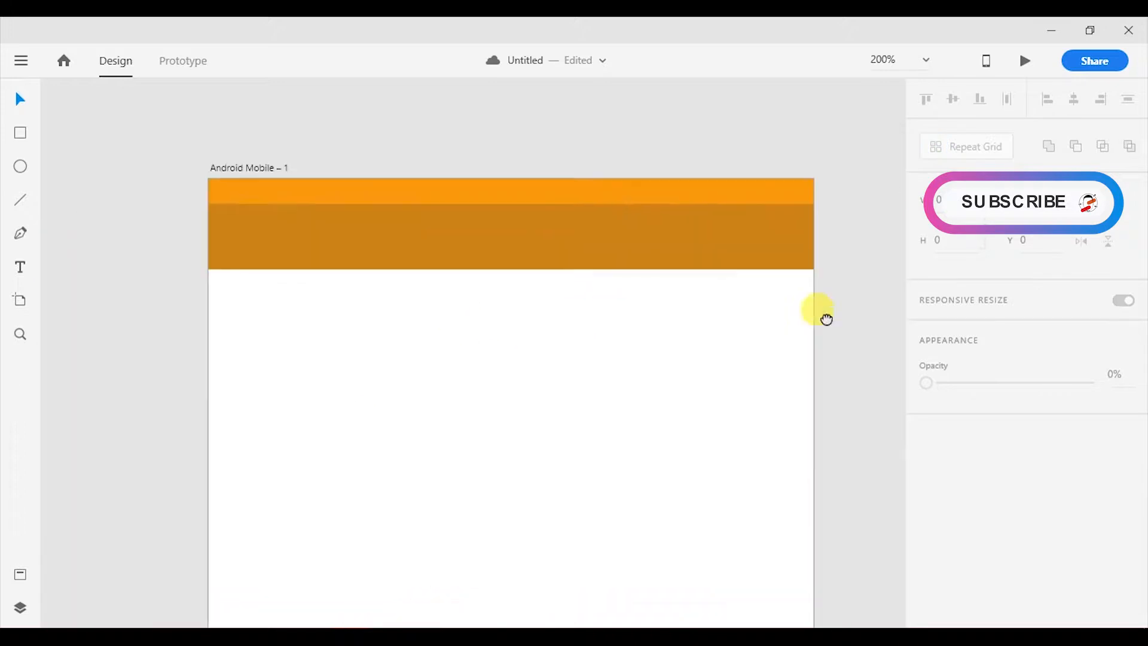
Draw a full-width footer rectangle along the bottom of the Android Mobile – 1 artboard.
drag(604, 538, 549, 120)
drag(550, 574, 512, 132)
drag(512, 407, 533, 533)
click(20, 133)
drag(137, 428, 746, 499)
drag(652, 500, 648, 496)
Remove the footer rectangle's border and fill it with near-black.
key(v)
click(926, 589)
click(959, 549)
click(720, 515)
click(689, 366)
alt+click(650, 347)
drag(592, 439, 336, 520)
key(v)
Try to place a copy of the black footer bar on the Android Mobile – 2 artboard.
click(347, 474)
click(561, 466)
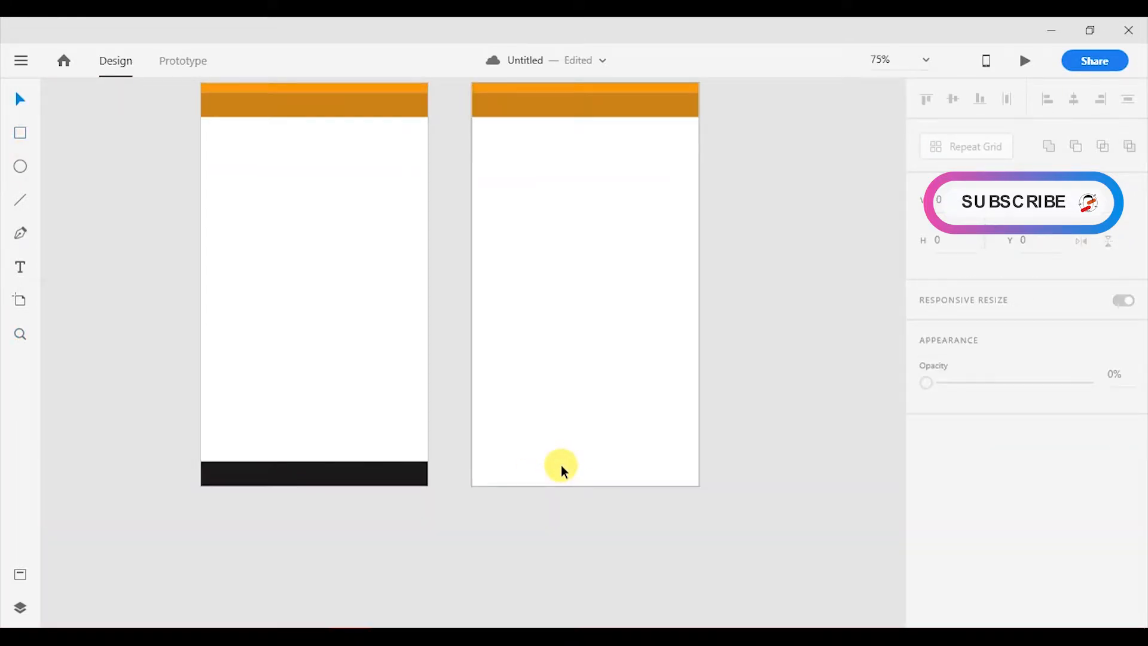
key(ctrl+v)
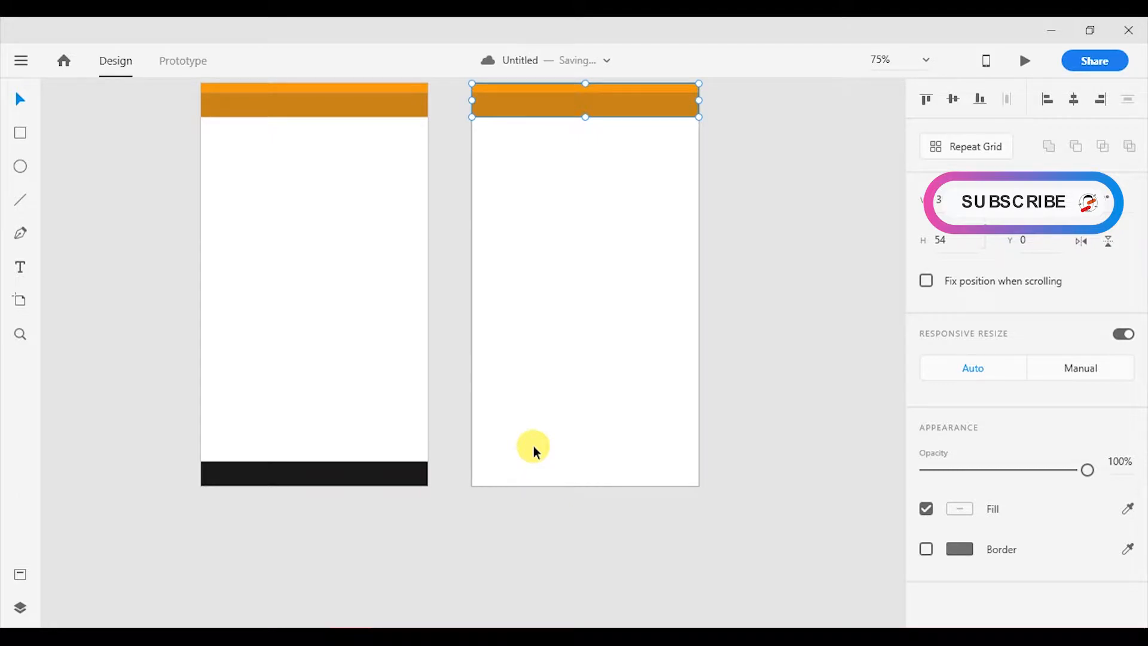
click(537, 455)
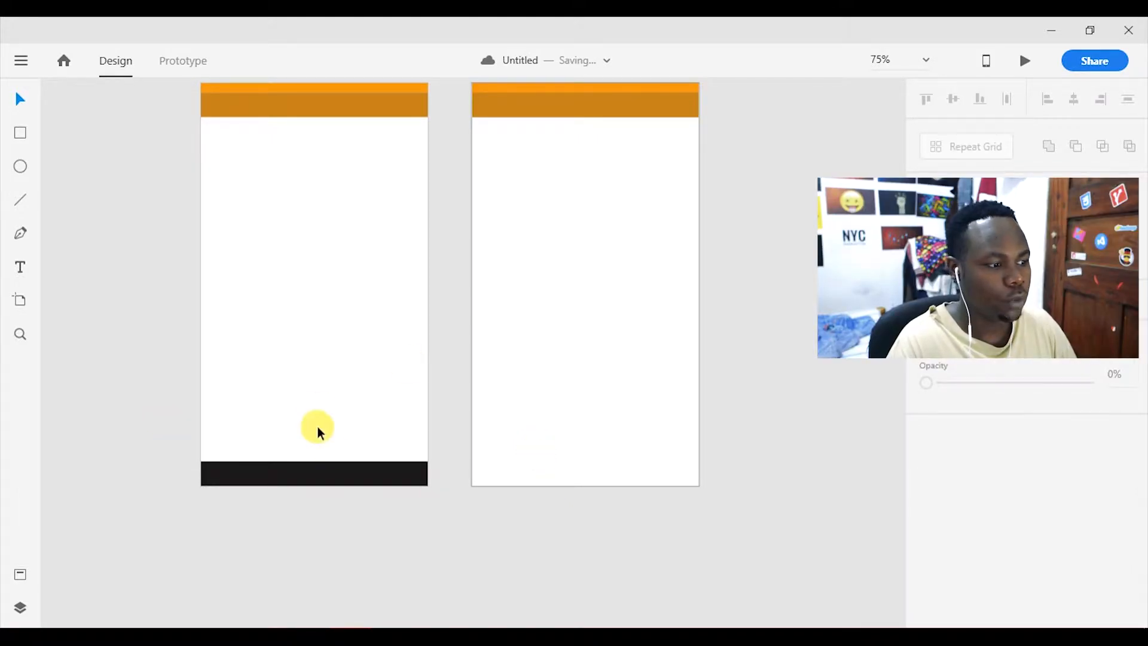
click(378, 478)
drag(375, 478, 650, 458)
key(ctrl+z)
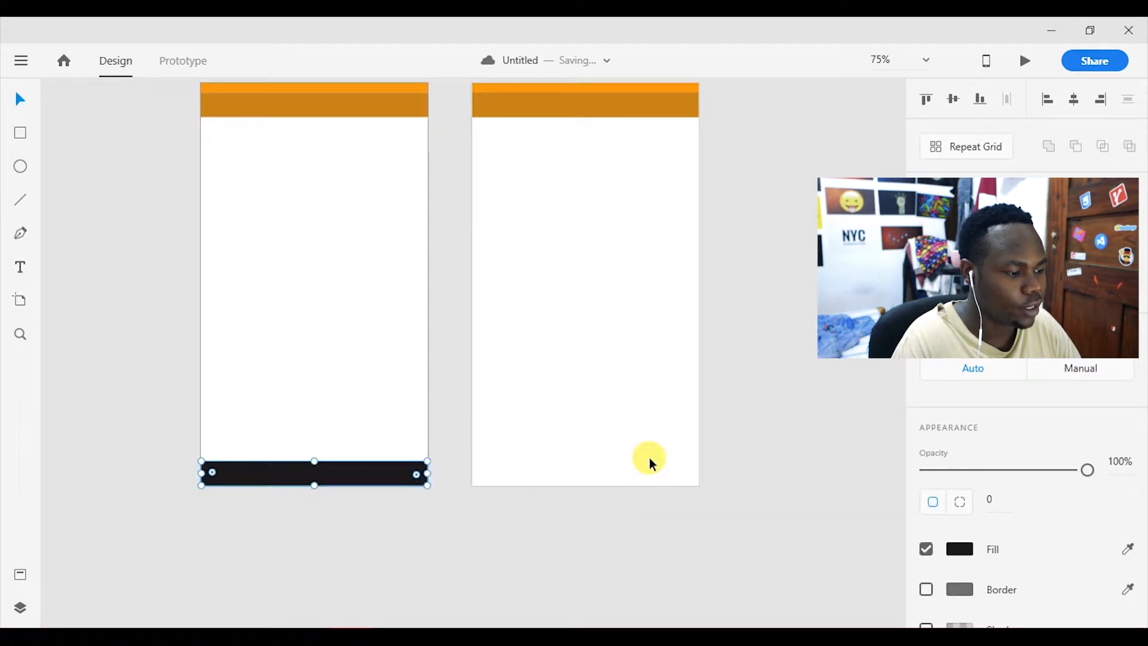
Paste a copy of the black footer bar at the bottom of the Android Mobile – 2 artboard.
click(640, 453)
key(ctrl+v)
click(618, 357)
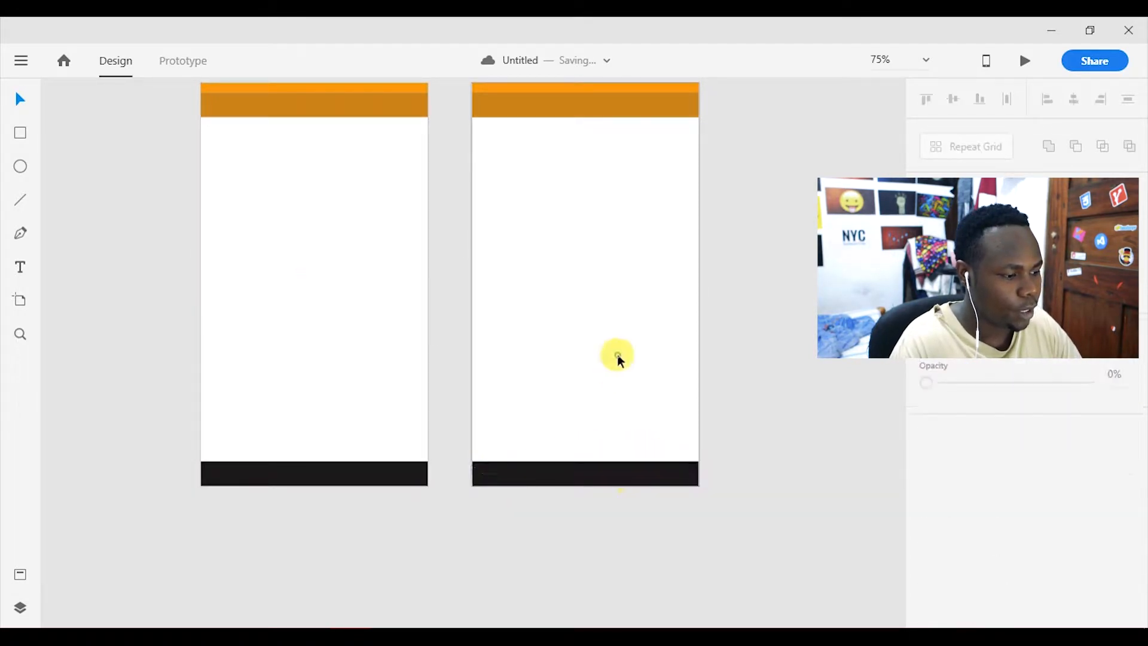
drag(428, 435, 689, 492)
click(625, 530)
click(633, 454)
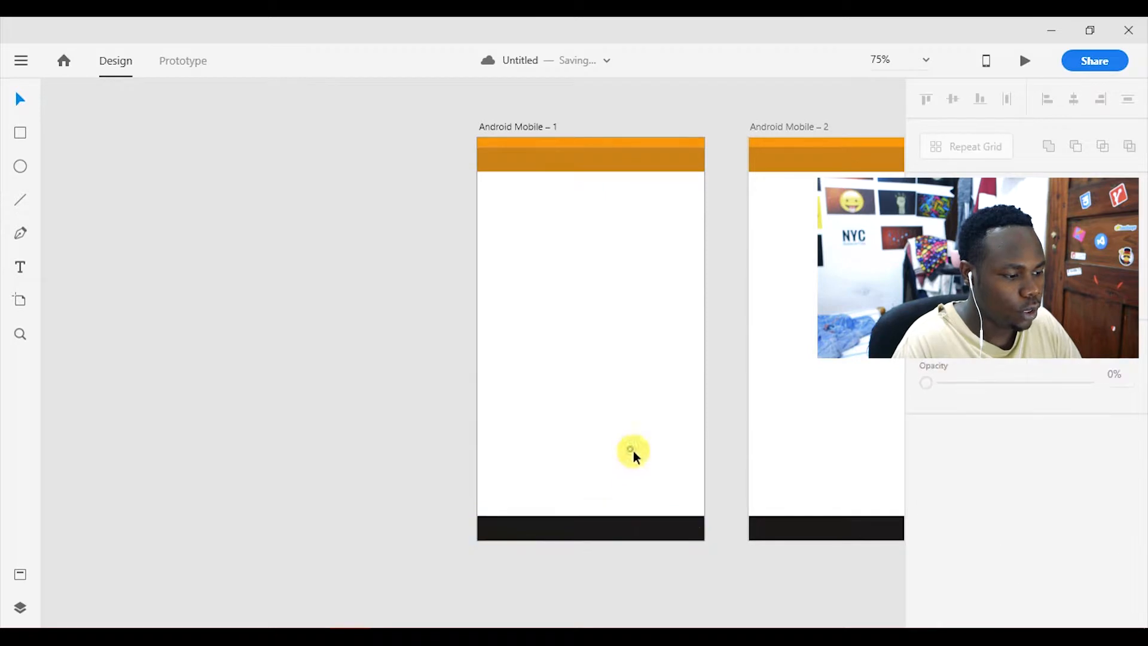
drag(719, 453, 470, 445)
click(547, 519)
click(591, 434)
drag(380, 313, 413, 343)
Draw a circle in the middle of the Android Mobile – 1 artboard, with no border and a red fill (#C52525).
click(21, 167)
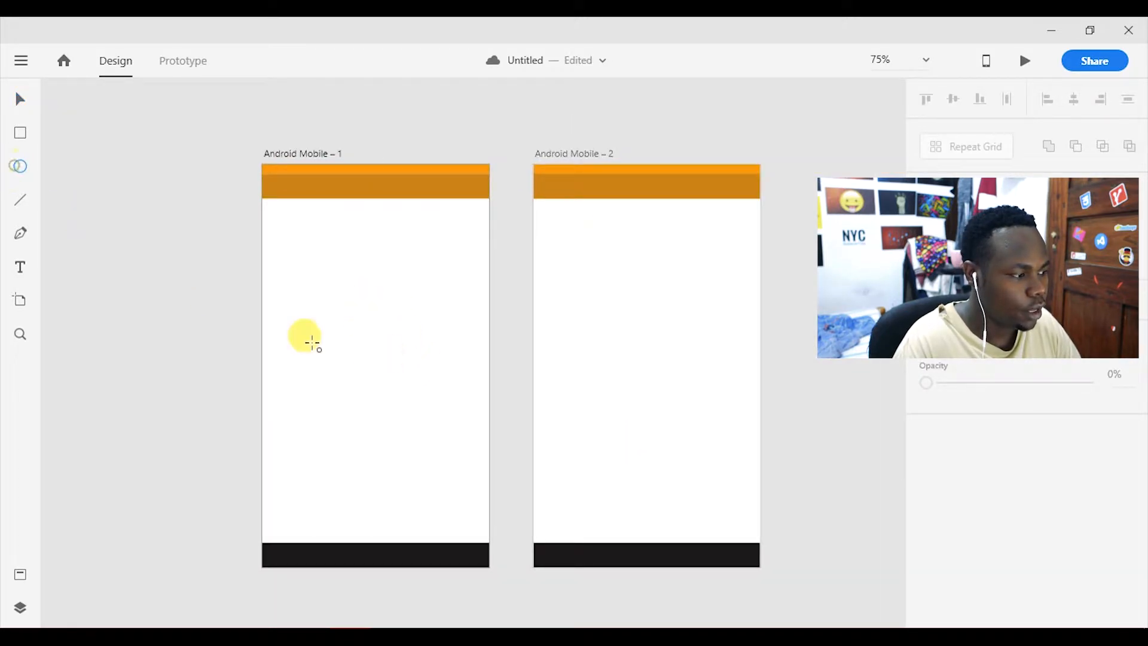
drag(336, 327, 412, 418)
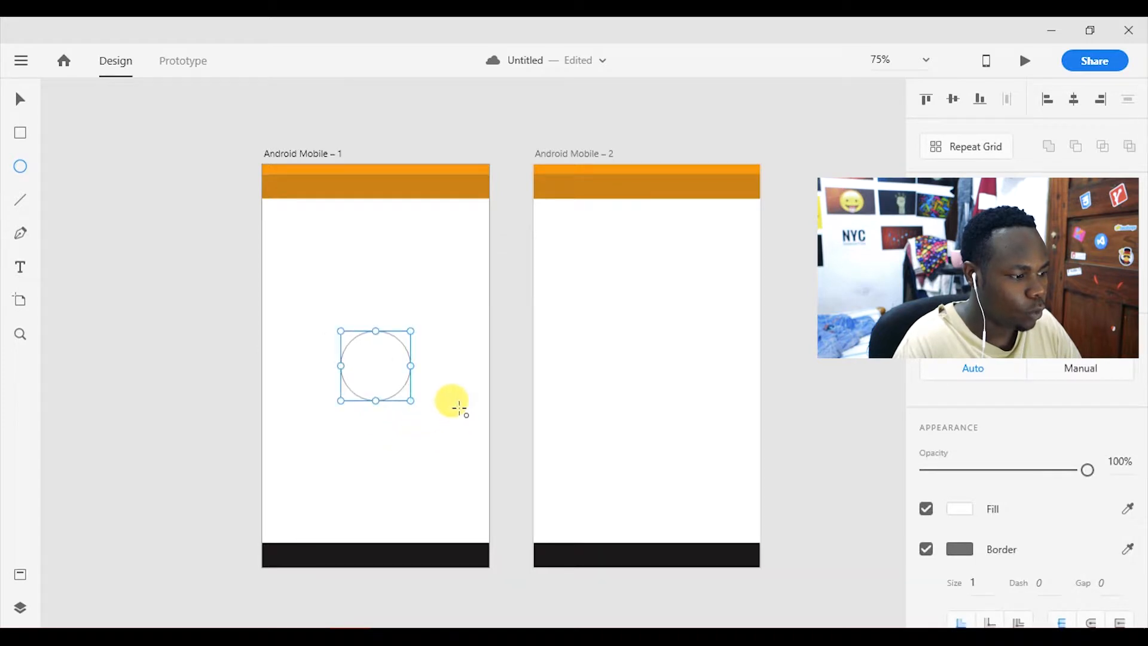
click(926, 549)
click(959, 509)
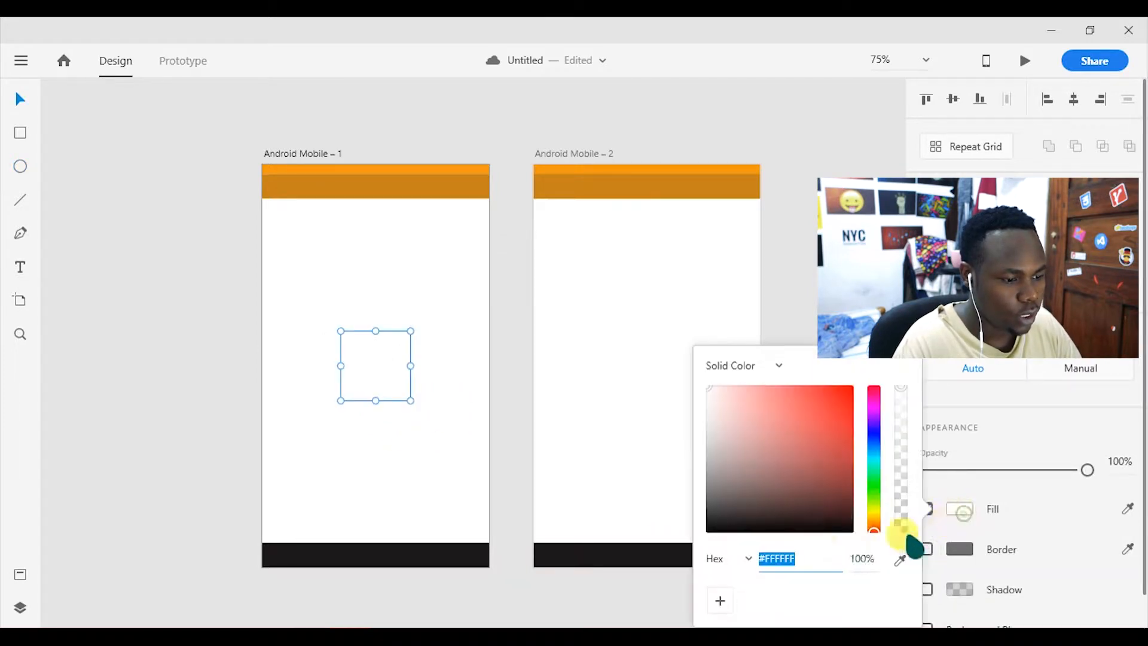
click(831, 426)
mouse_move(837, 433)
mouse_down()
mouse_move(815, 438)
mouse_move(829, 428)
mouse_up()
click(628, 344)
Place a copy of the red circle at the matching position on the Android Mobile – 2 artboard.
scroll(358, 335, down, 2)
click(350, 317)
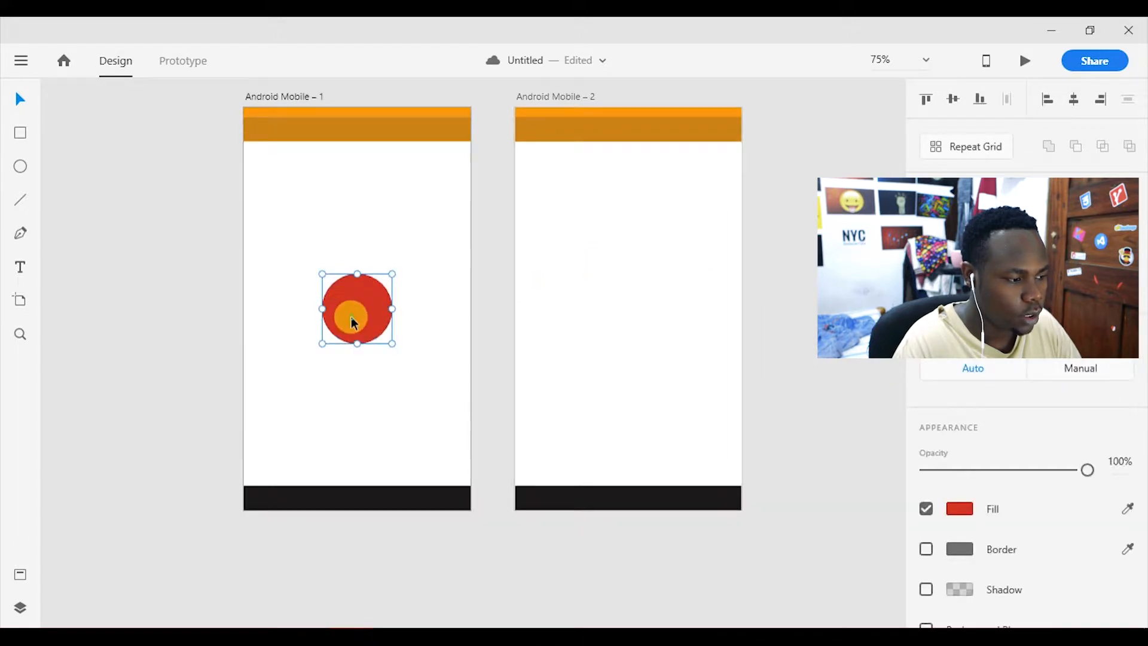
drag(364, 329, 638, 327)
click(515, 346)
click(607, 303)
click(556, 233)
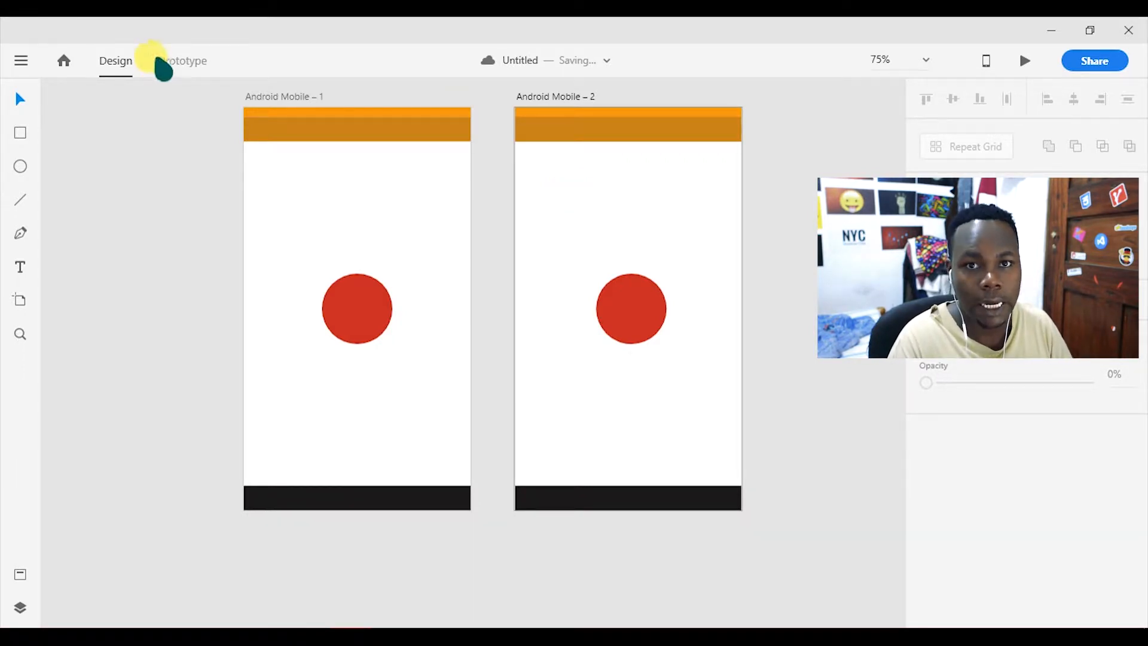
Link the Android Mobile – 1 circle to the Android Mobile – 2 artboard with a Tap trigger, Transition action and Dissolve animation.
click(183, 61)
click(378, 327)
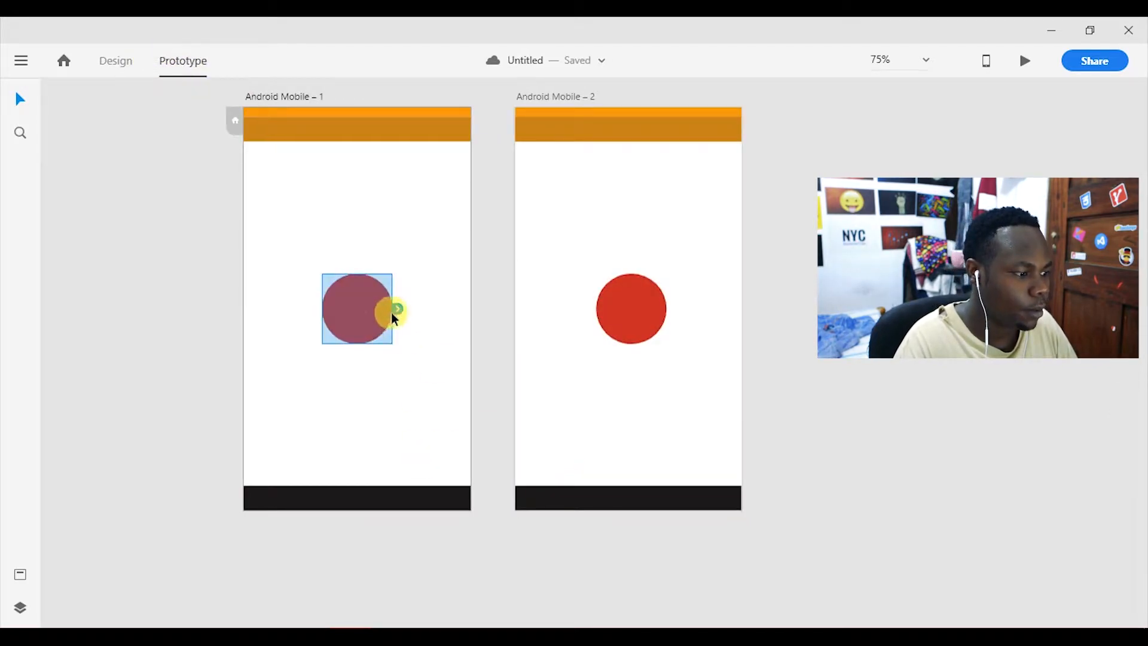
drag(434, 425, 575, 464)
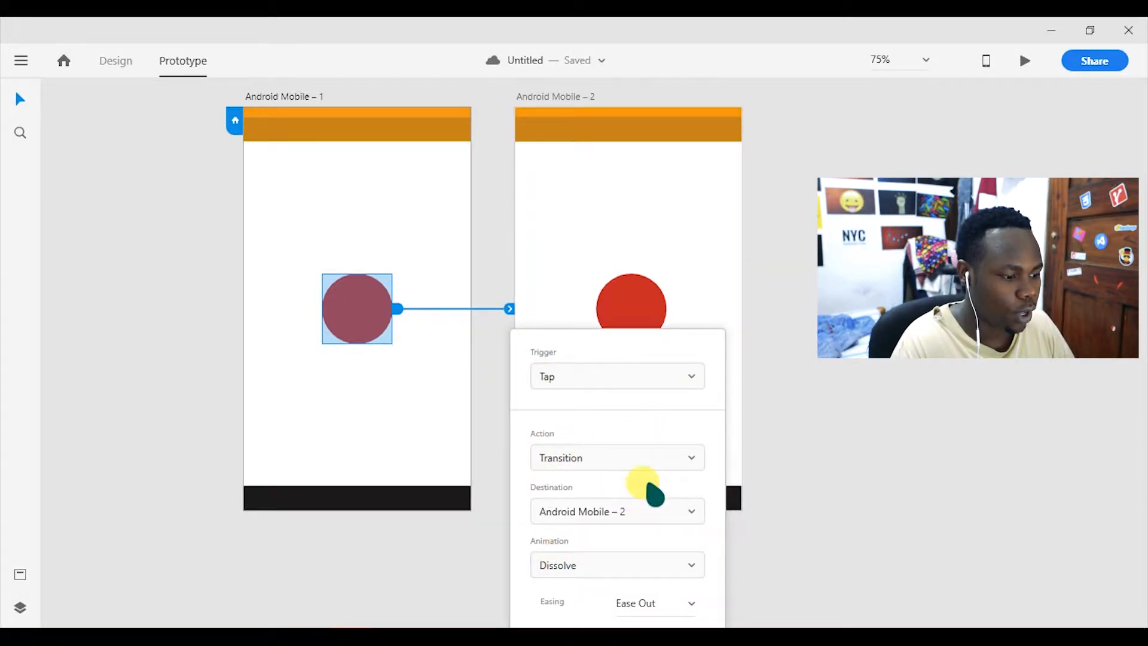
click(628, 383)
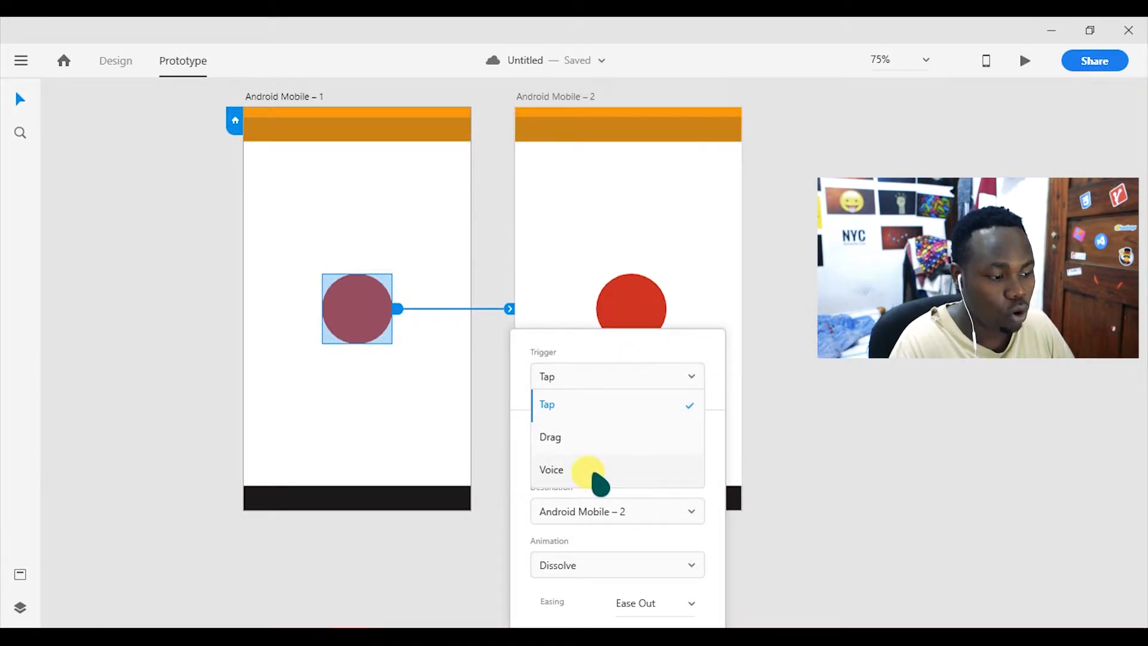
click(608, 407)
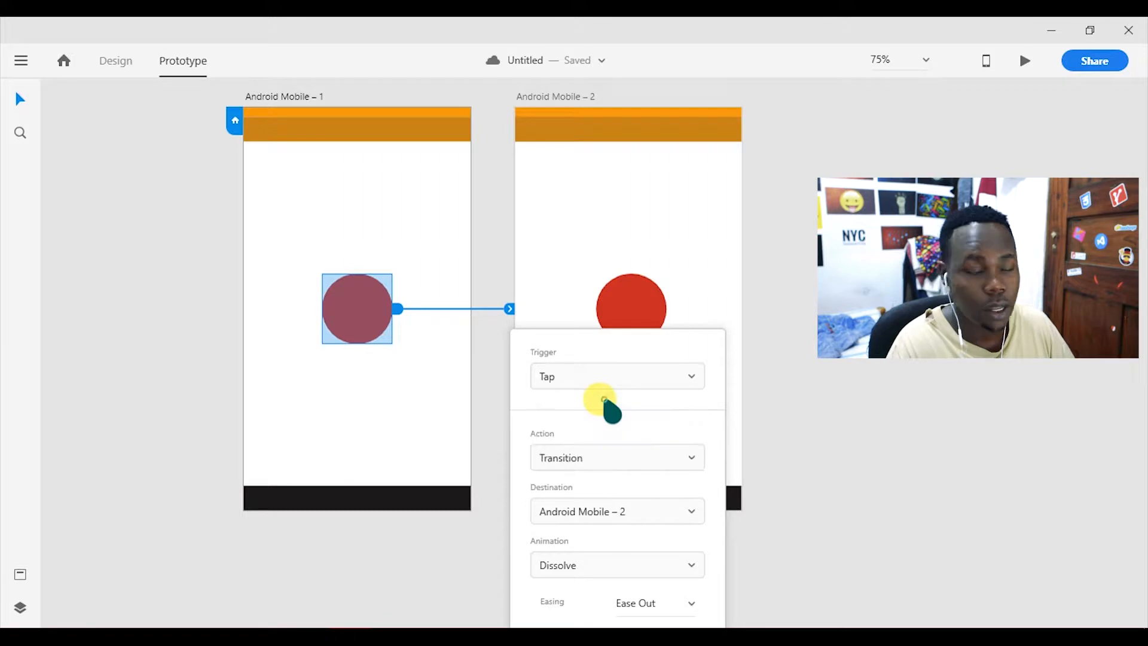
click(677, 287)
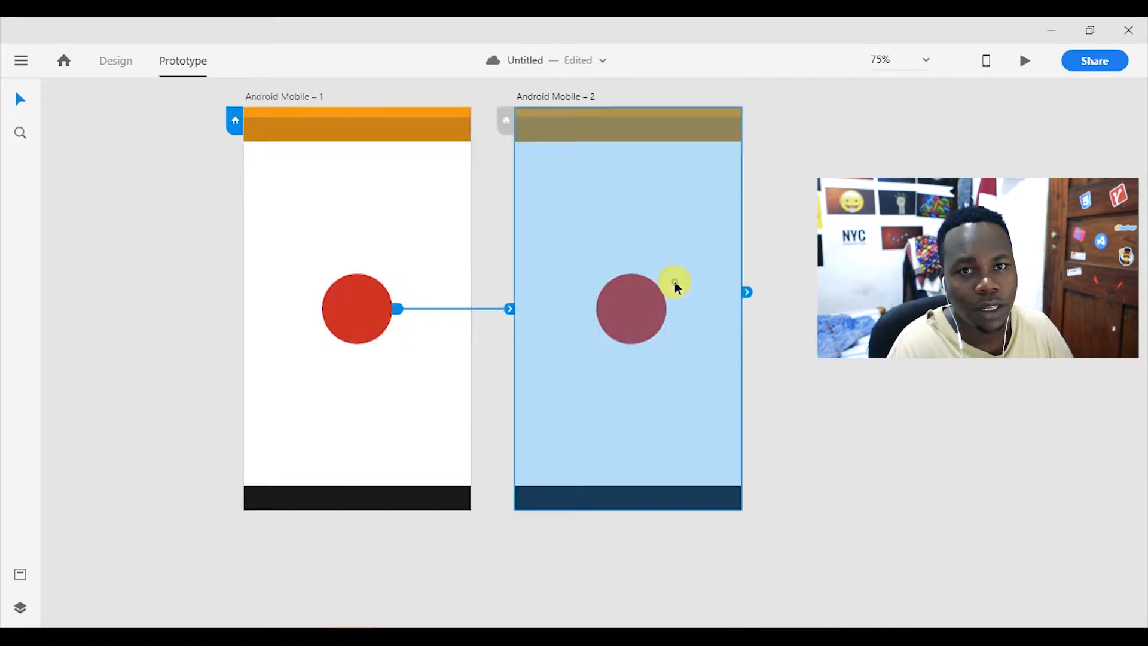
Preview the prototype to test the red circle's link, and close the preview.
click(115, 62)
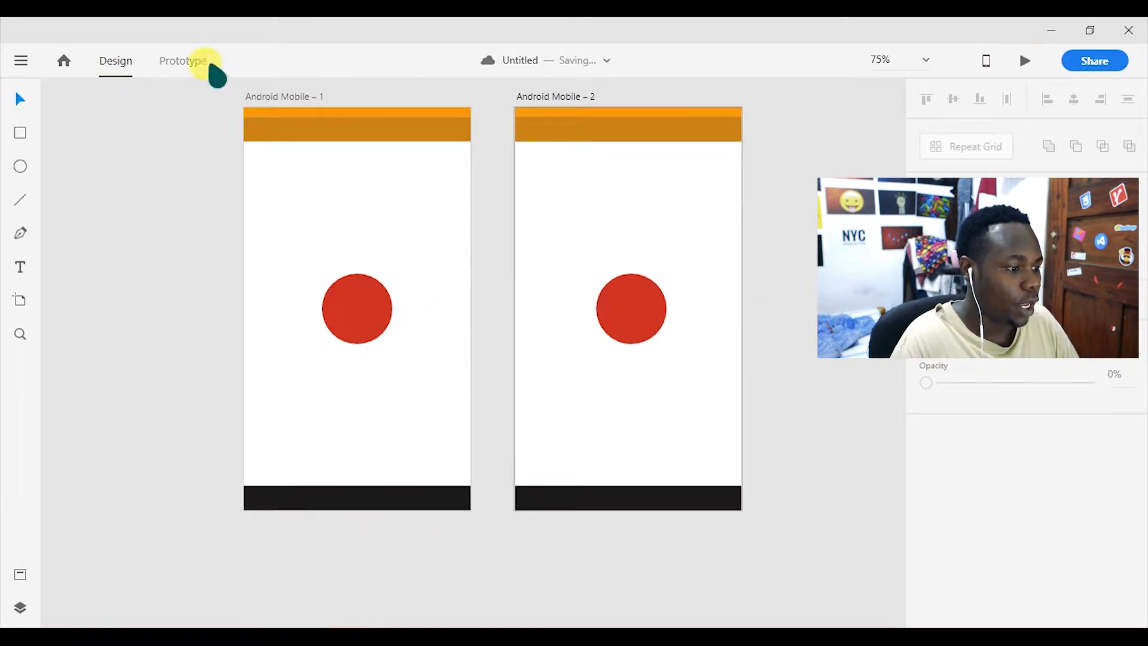
click(211, 64)
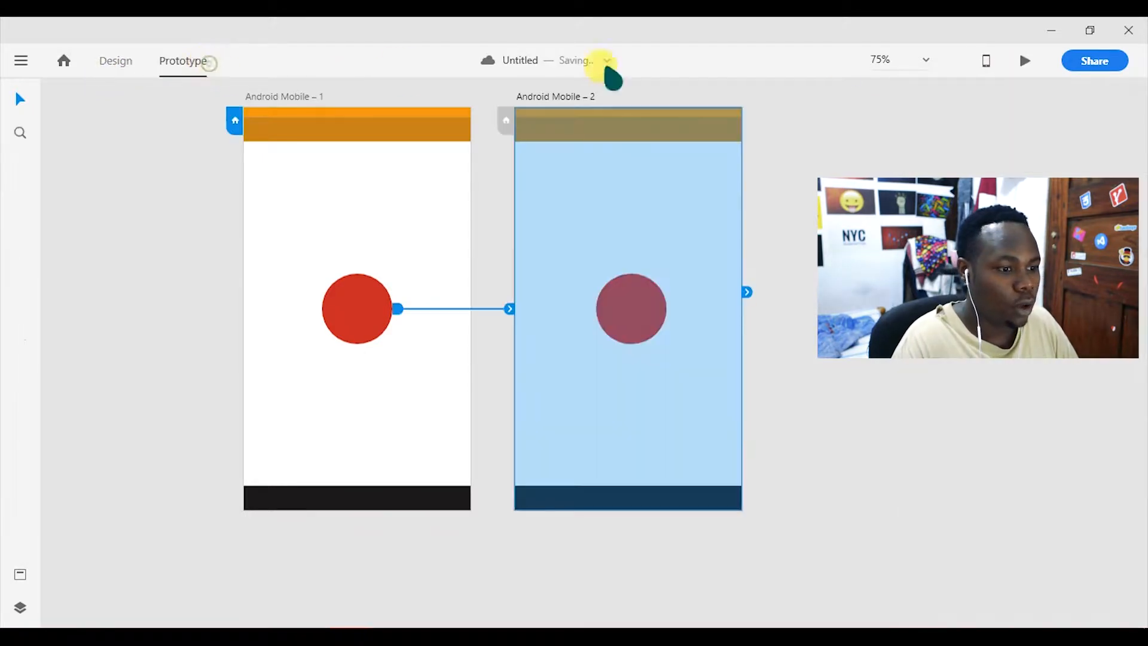
click(1020, 61)
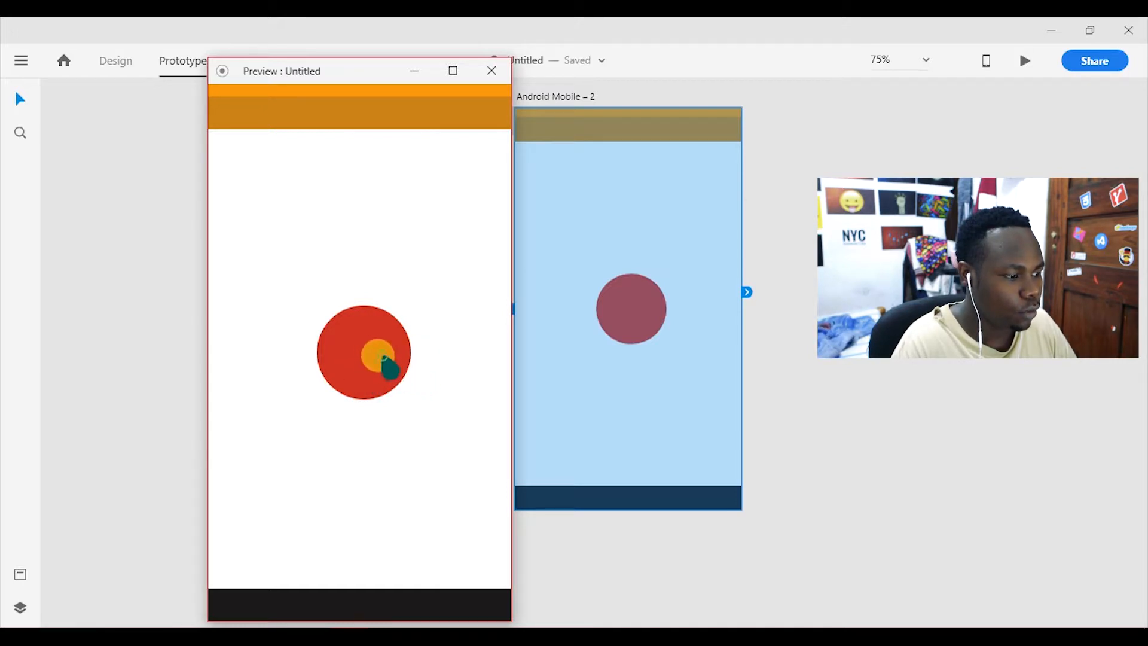
click(492, 70)
Review the interaction settings of the red circle on the Android Mobile – 1 artboard.
click(589, 413)
click(363, 328)
drag(397, 308, 645, 380)
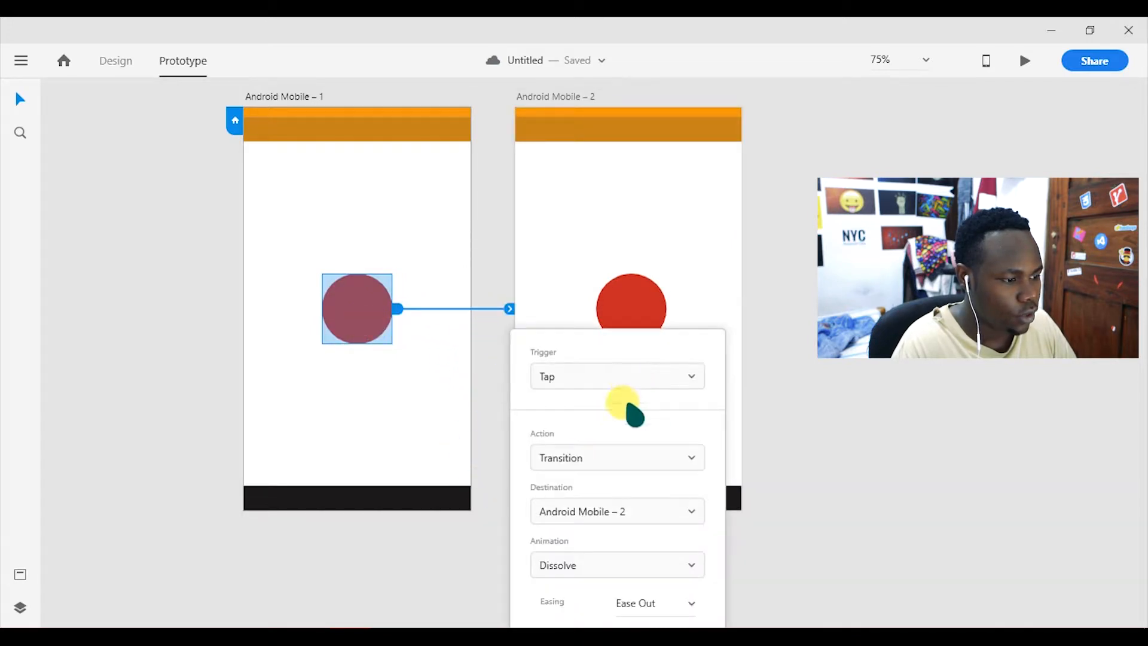
click(797, 323)
Change the fill of the circle on the Android Mobile – 2 artboard to near-black.
click(118, 64)
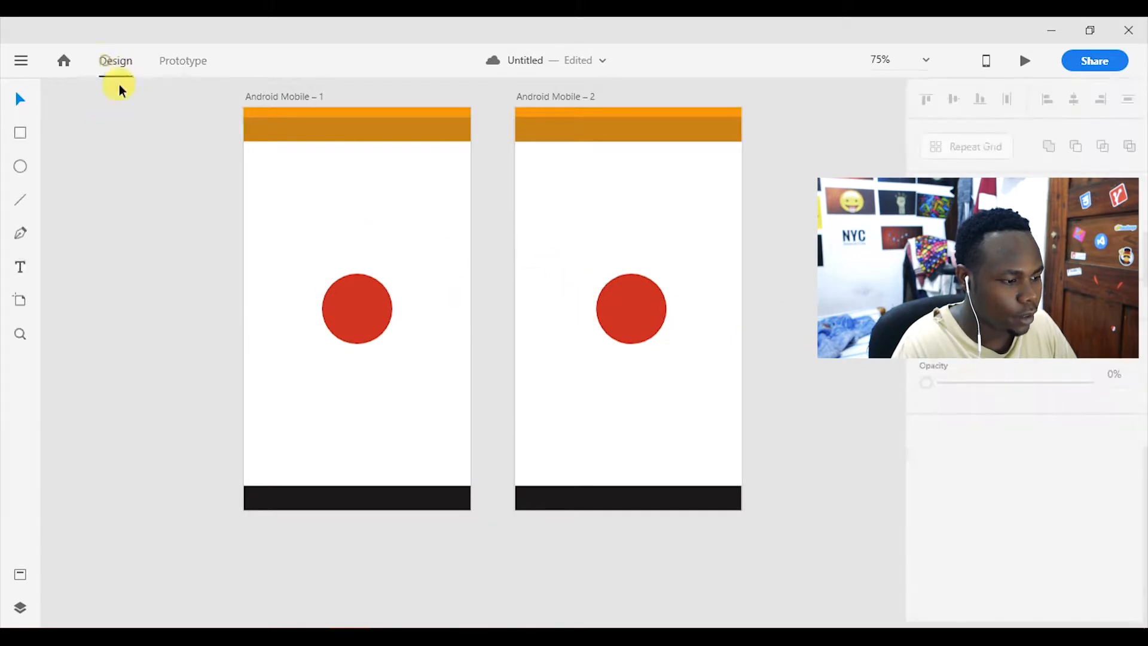
click(631, 329)
click(960, 509)
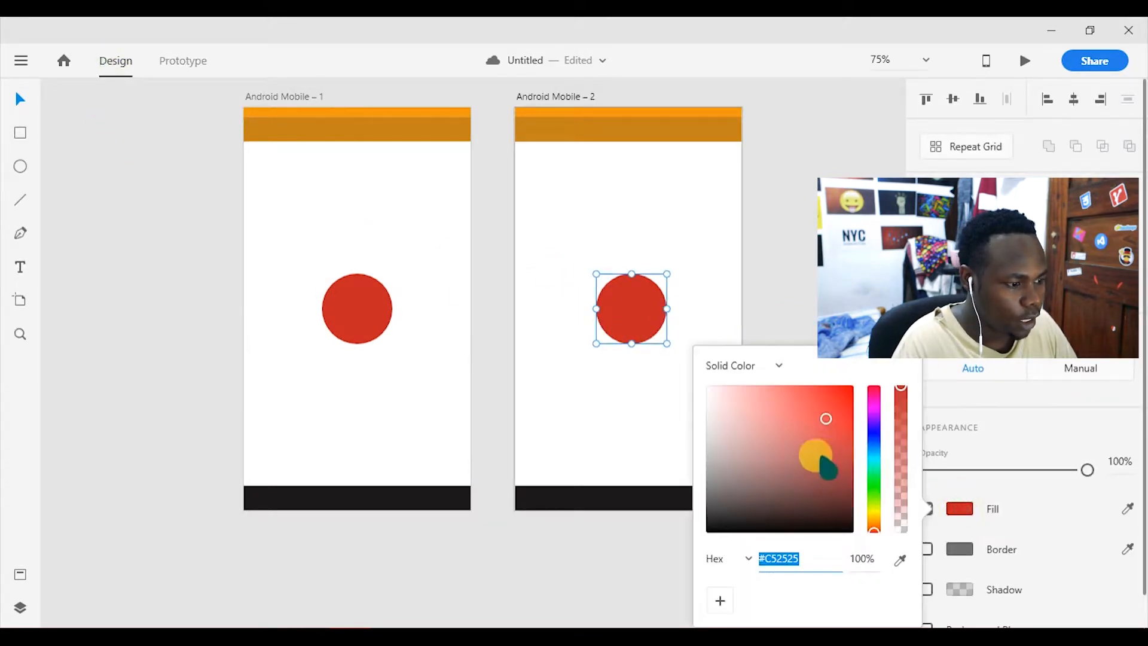
drag(817, 457, 745, 513)
click(805, 273)
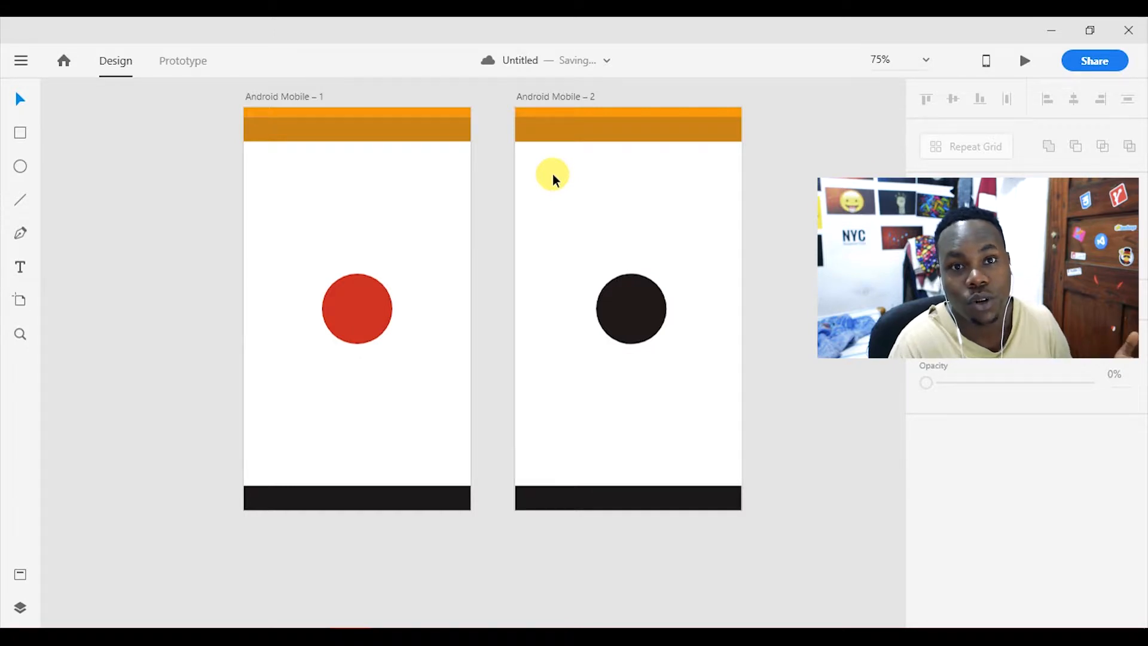
Preview the prototype's circle link and move the preview window beside the two artboards.
click(187, 62)
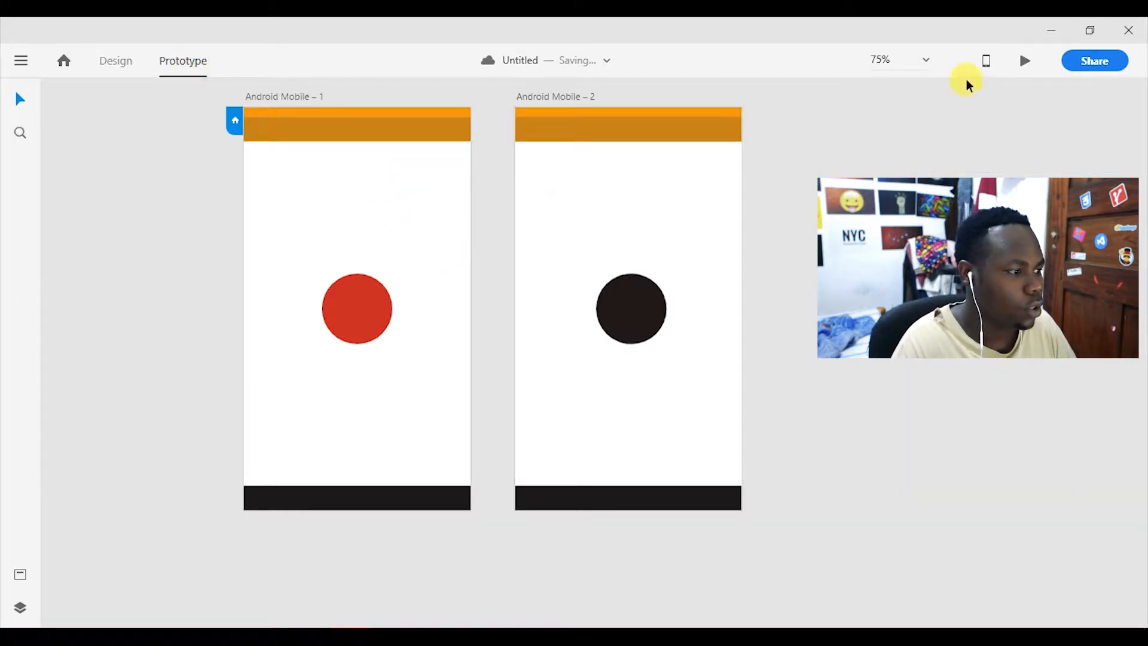
click(1025, 61)
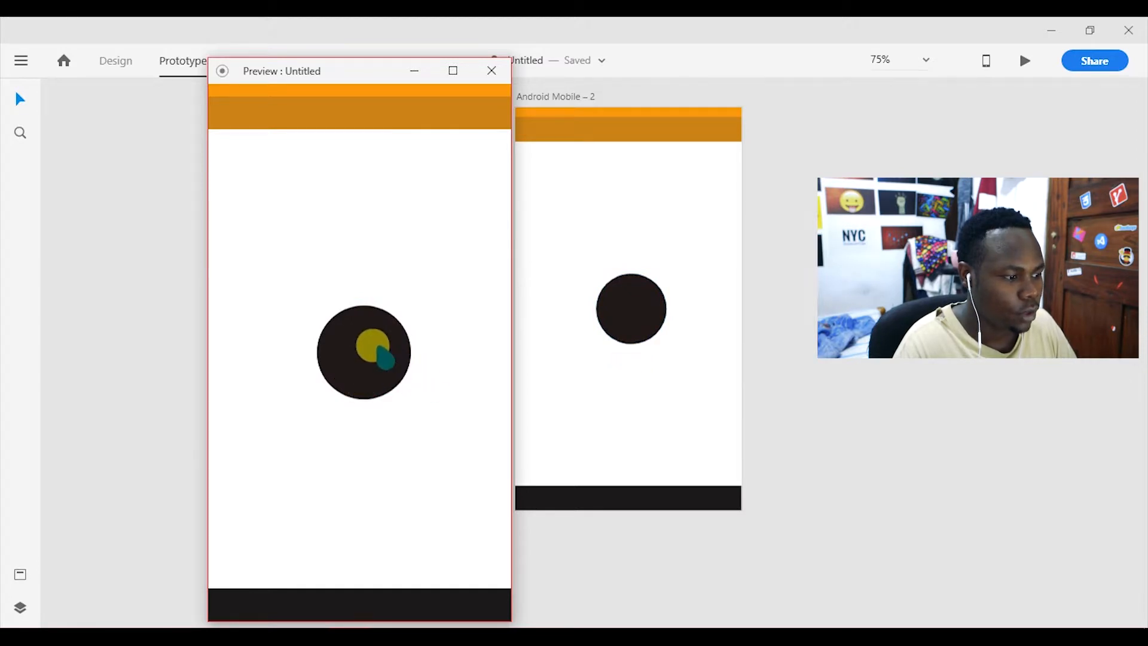
drag(376, 81, 953, 62)
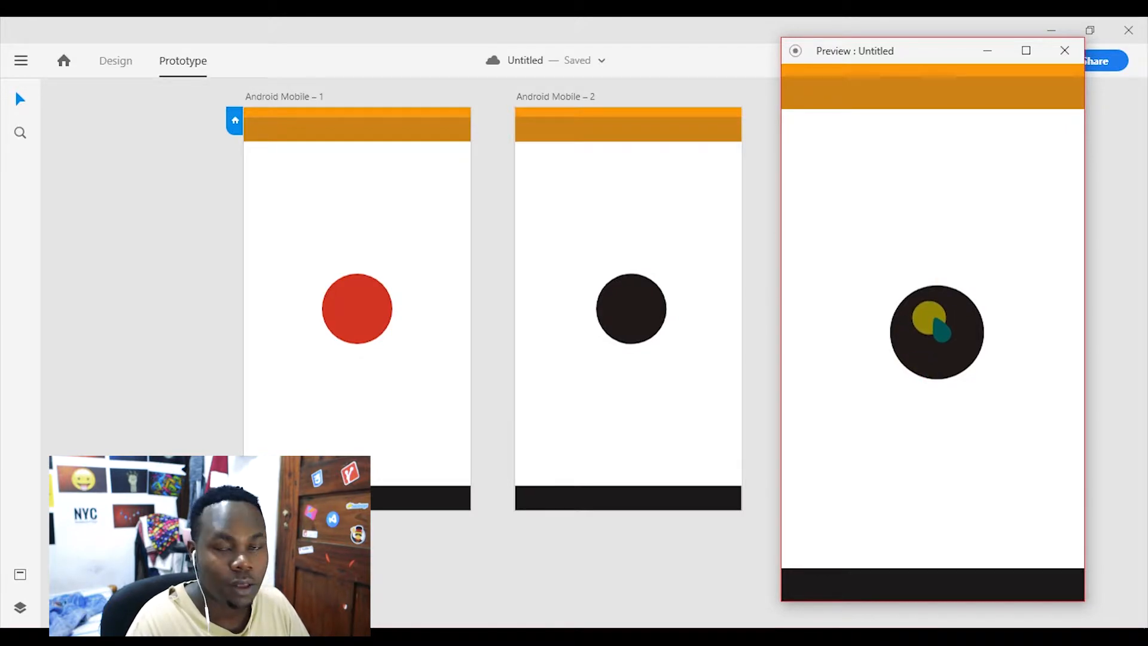
Link the black circle back to Android Mobile – 1 with a Tap trigger, Transition action and Slide Right animation.
click(640, 333)
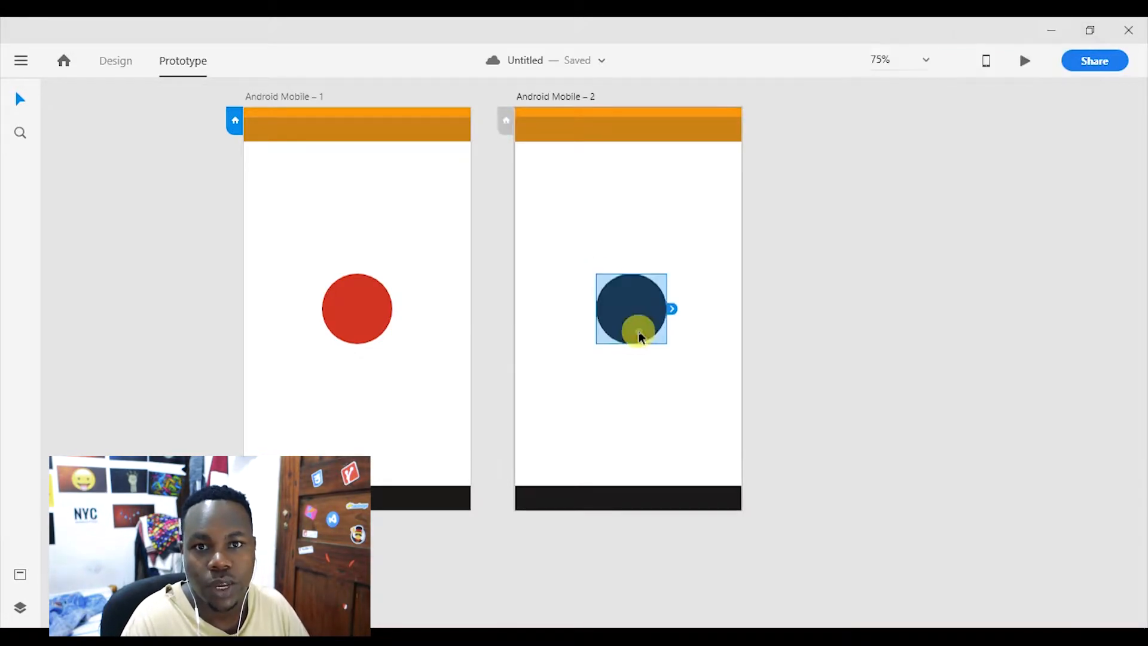
drag(675, 310, 398, 401)
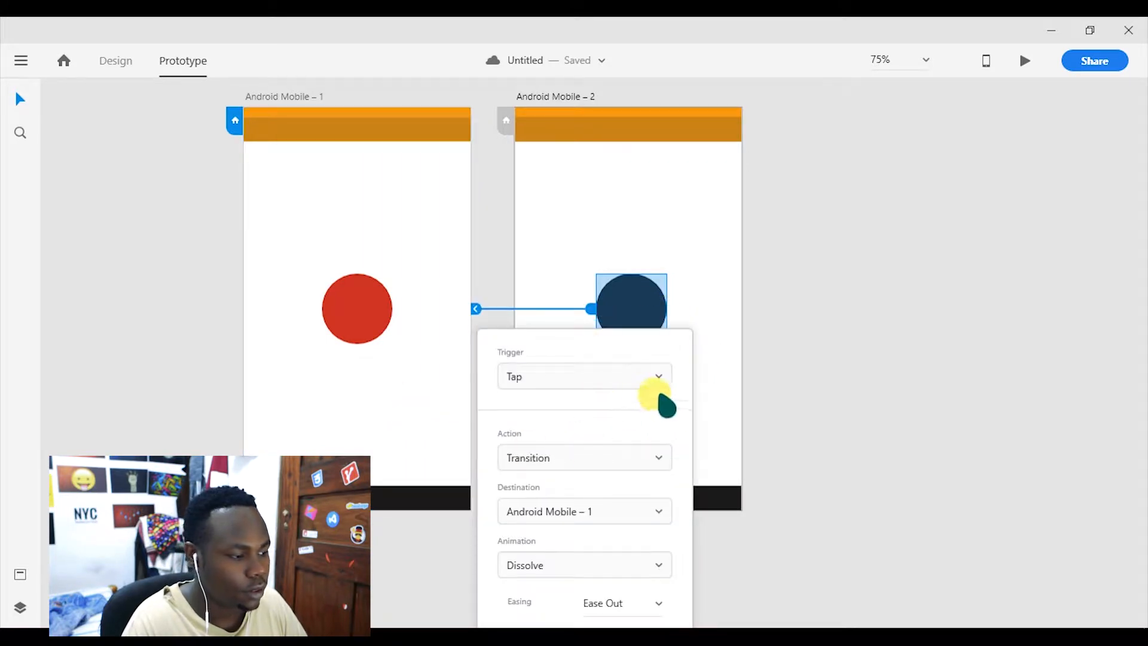
click(598, 458)
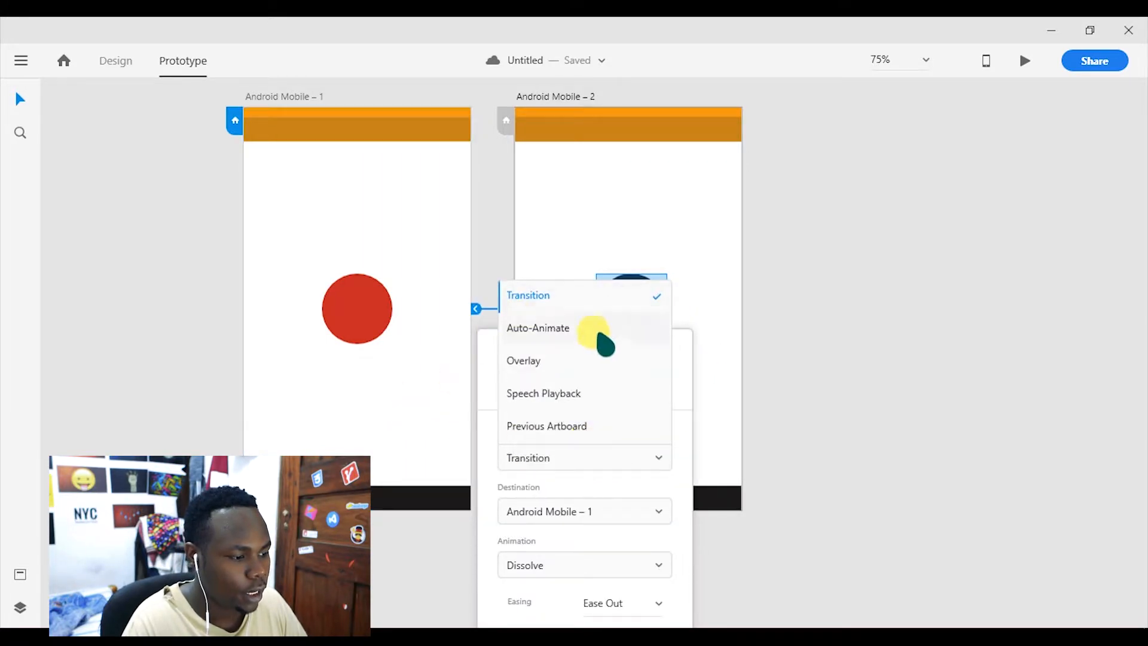
click(607, 463)
click(598, 565)
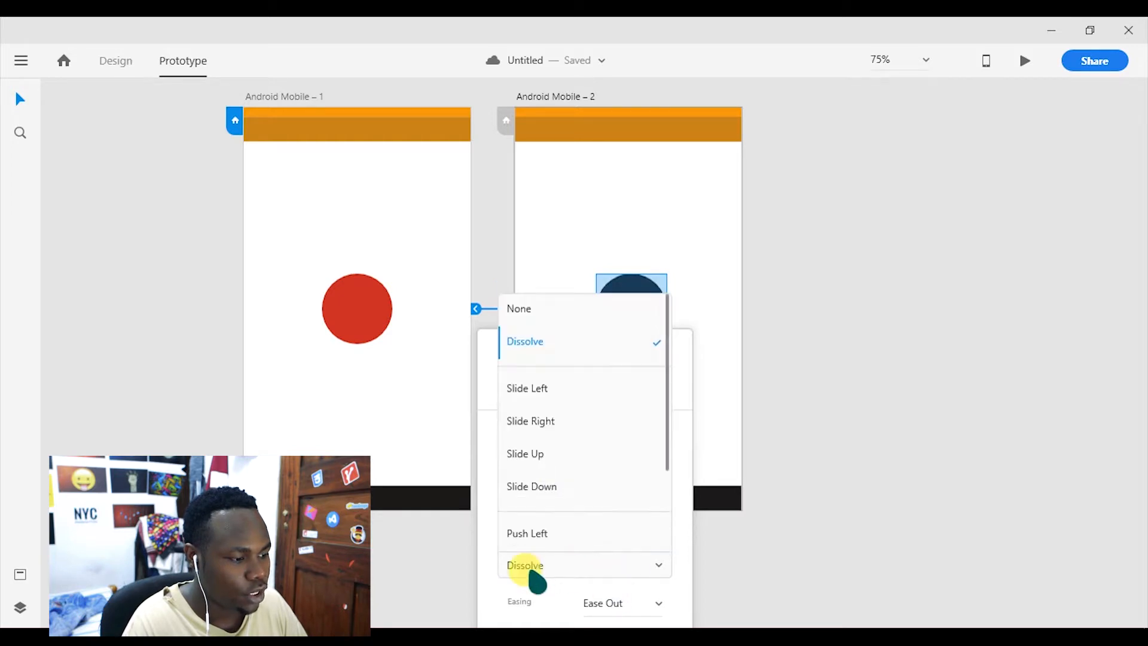
click(523, 423)
click(943, 250)
Preview the prototype, tap the circle repeatedly to test both transitions, and close the preview.
click(1024, 61)
click(911, 333)
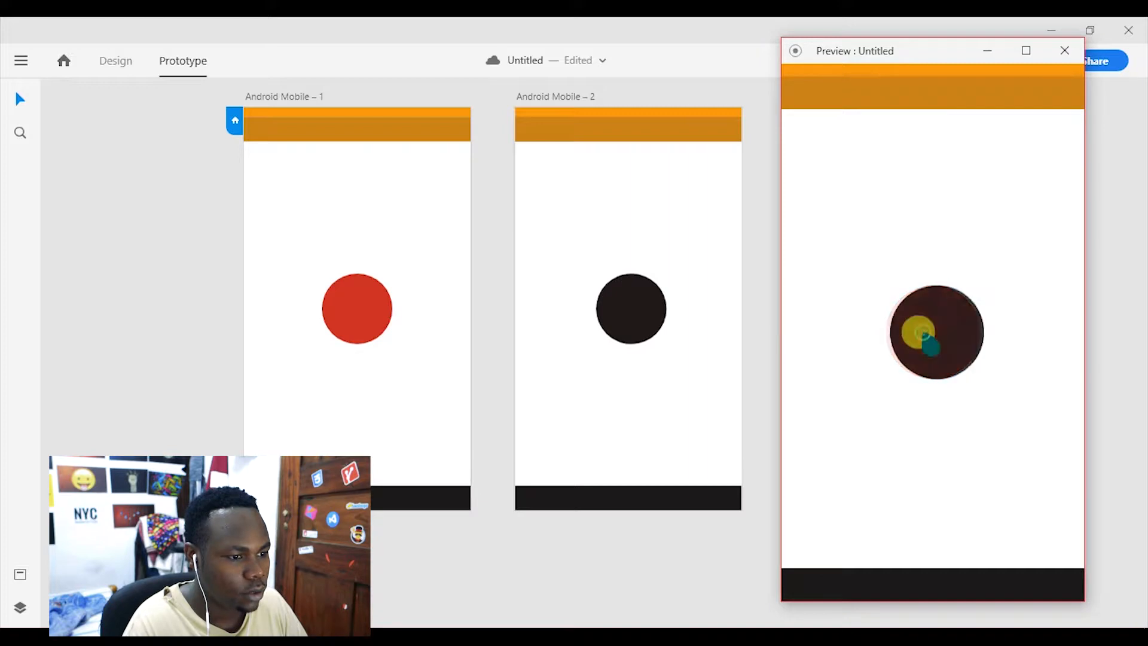
click(944, 337)
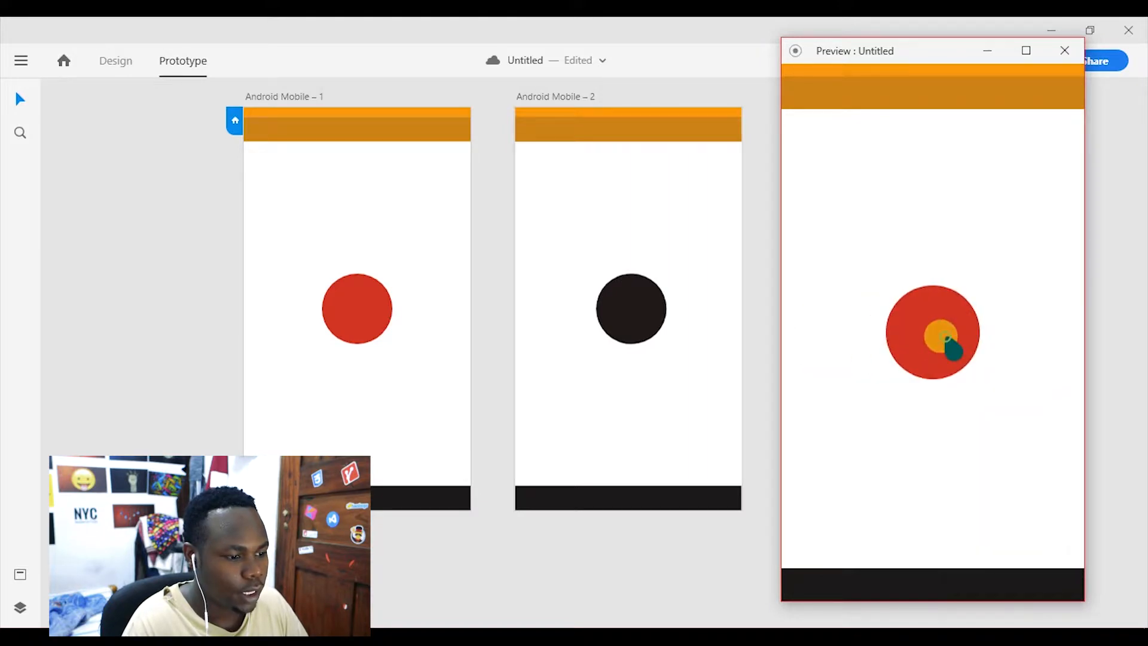
click(950, 344)
click(949, 344)
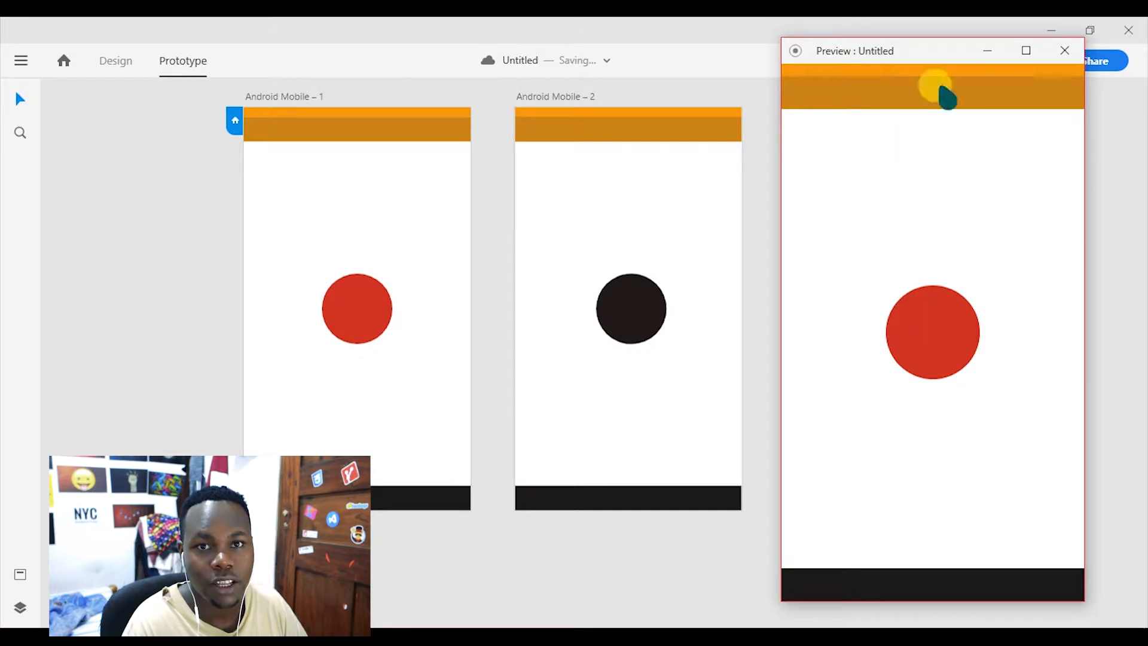
click(1064, 51)
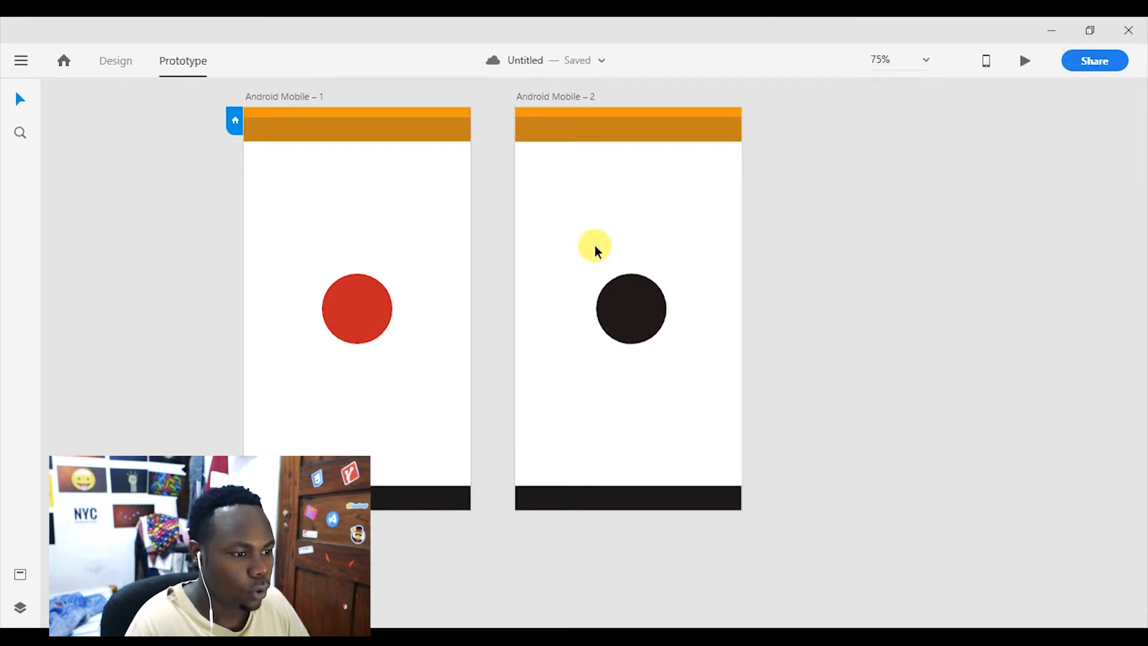
Delete the circles from both artboards in Design mode.
click(122, 63)
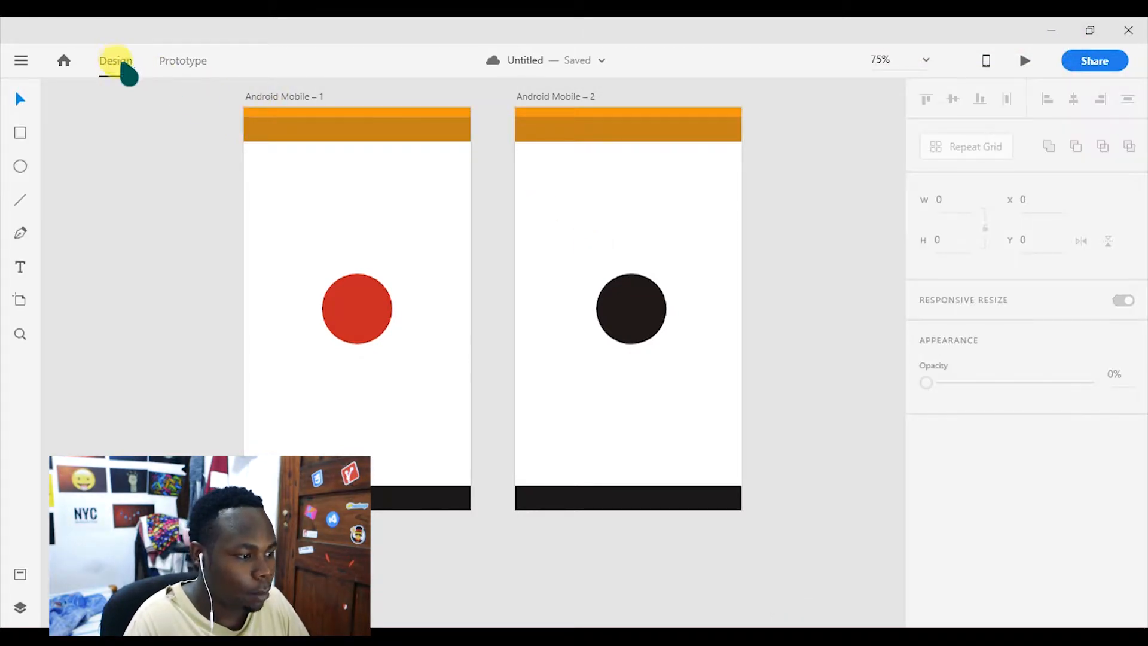
click(367, 321)
key(Delete)
click(610, 300)
key(Delete)
Draw a small white horizontal bar without a border at the left end of the Android Mobile – 1 header.
click(21, 133)
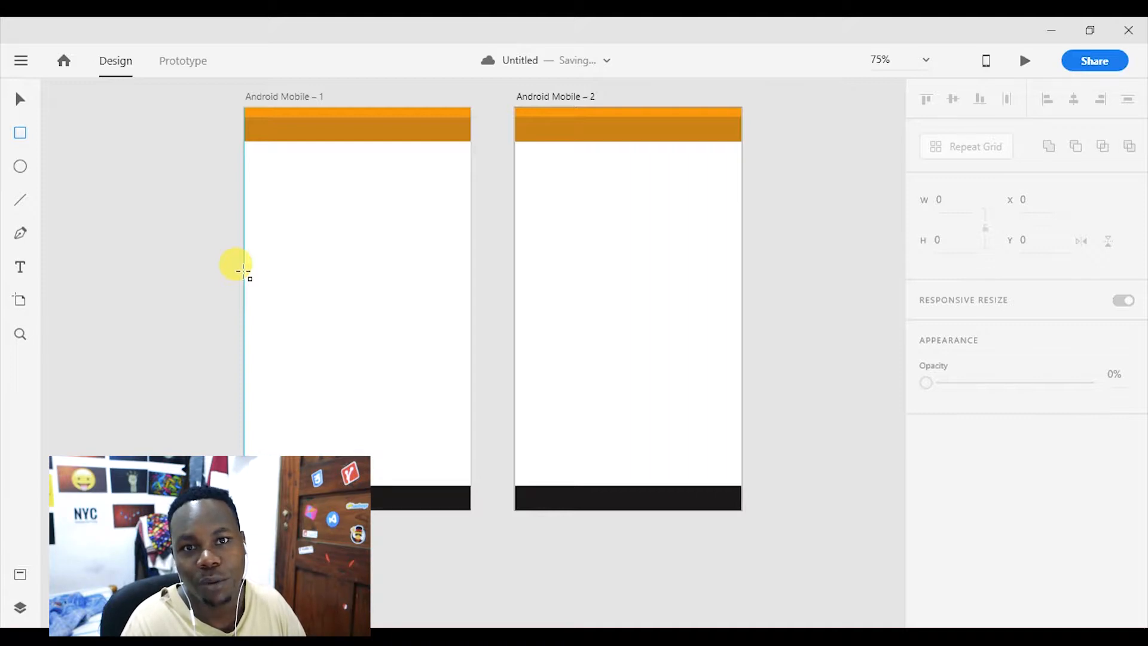
key(z)
click(381, 379)
drag(381, 379, 448, 384)
key(r)
mouse_move(176, 331)
mouse_down()
mouse_move(312, 370)
mouse_move(293, 360)
mouse_move(302, 414)
mouse_move(277, 404)
mouse_up()
key(v)
click(926, 589)
Duplicate the white bar into three stacked bars to form a menu icon and position the group in the header.
click(292, 361)
drag(276, 338, 277, 348)
drag(262, 418, 293, 441)
click(269, 361)
shift+click(266, 401)
shift+click(262, 446)
drag(335, 358, 332, 362)
click(281, 528)
Build a vertical three-dot icon from white borderless circles at the right end of the Android Mobile – 1 header.
drag(286, 443, 327, 410)
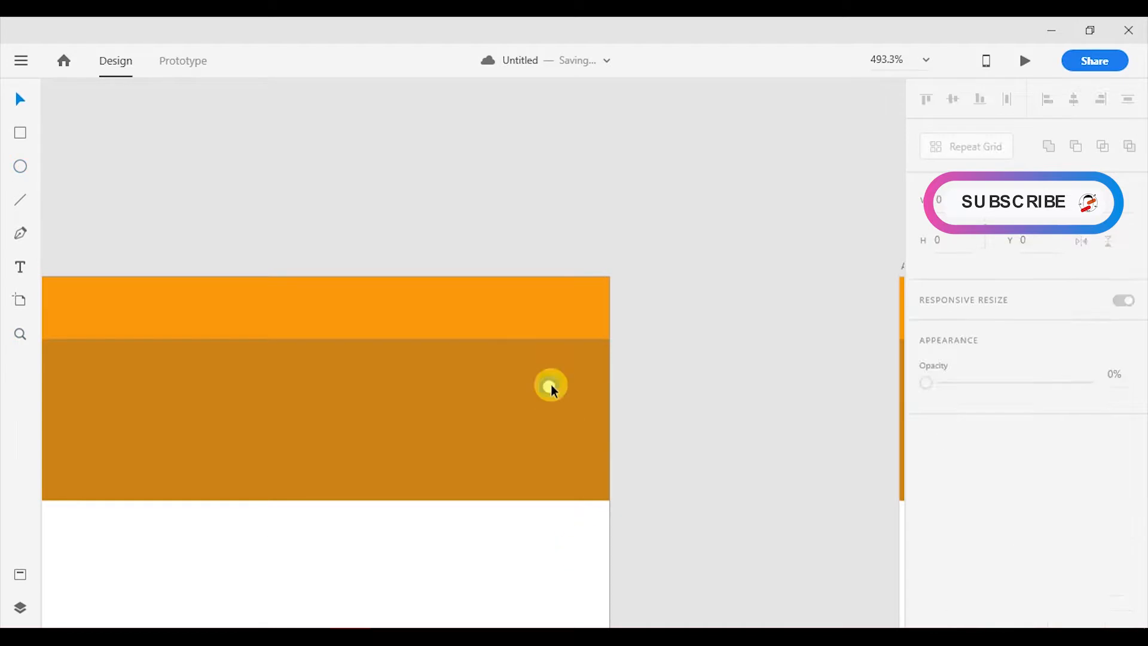
drag(532, 389, 533, 422)
drag(533, 423, 538, 455)
shift+click(533, 422)
shift+click(533, 389)
click(925, 548)
click(523, 507)
alt+click(523, 507)
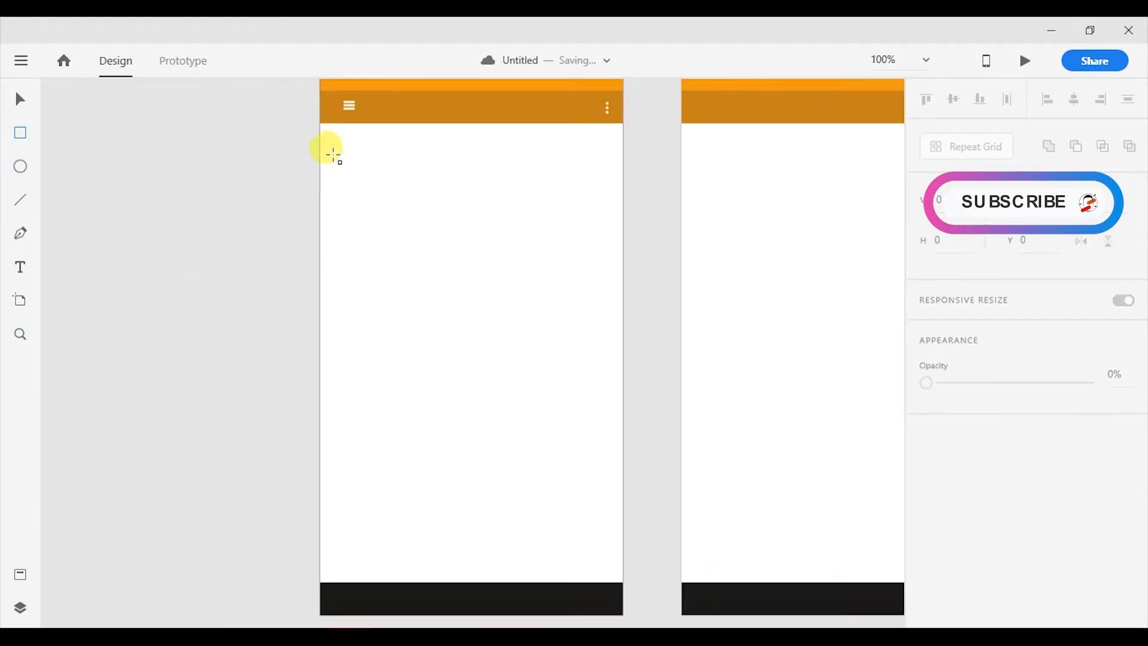
Lay out two columns of rectangular cards, each about 195 high, below the Android Mobile – 1 header, repeating them downward with Repeat Grid.
drag(333, 154, 460, 316)
drag(396, 236, 572, 245)
key(ctrl+r)
mouse_move(471, 323)
mouse_down()
mouse_move(471, 496)
mouse_move(490, 614)
mouse_move(489, 581)
mouse_up()
double_click(407, 354)
click(641, 296)
click(568, 394)
Remove the border from the lower rows of cards and fill them with gray.
scroll(1094, 552, down, 2)
click(926, 473)
click(329, 389)
click(382, 401)
click(959, 507)
mouse_move(708, 445)
mouse_down()
mouse_move(701, 431)
mouse_move(710, 437)
mouse_up()
Remove the border from the two top cards and fill them with the gray sampled from the cards below.
click(397, 236)
shift+click(544, 235)
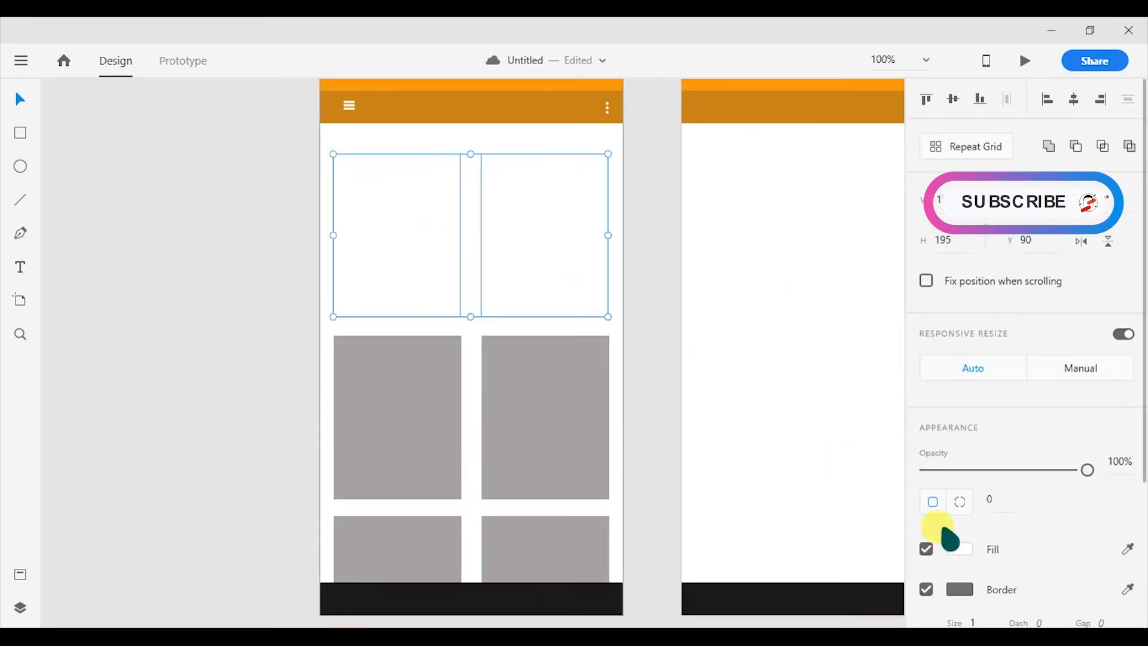
click(926, 589)
click(1127, 549)
click(568, 370)
Round the corners of the top card in the right column to a radius of 6.
shift+click(546, 542)
click(574, 209)
drag(598, 165, 612, 160)
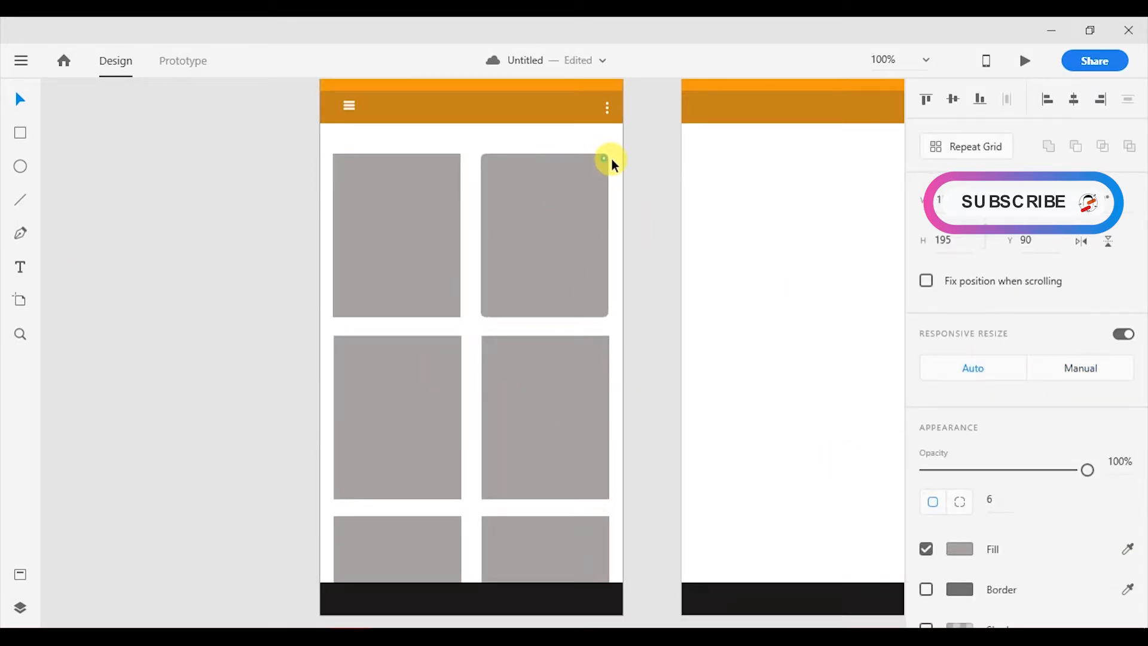
Delete the lower rows of cards and round the remaining left card's corners to a radius of 6.
click(544, 412)
key(Delete)
click(407, 221)
drag(449, 165, 450, 191)
click(544, 234)
click(407, 233)
click(992, 499)
text(6)
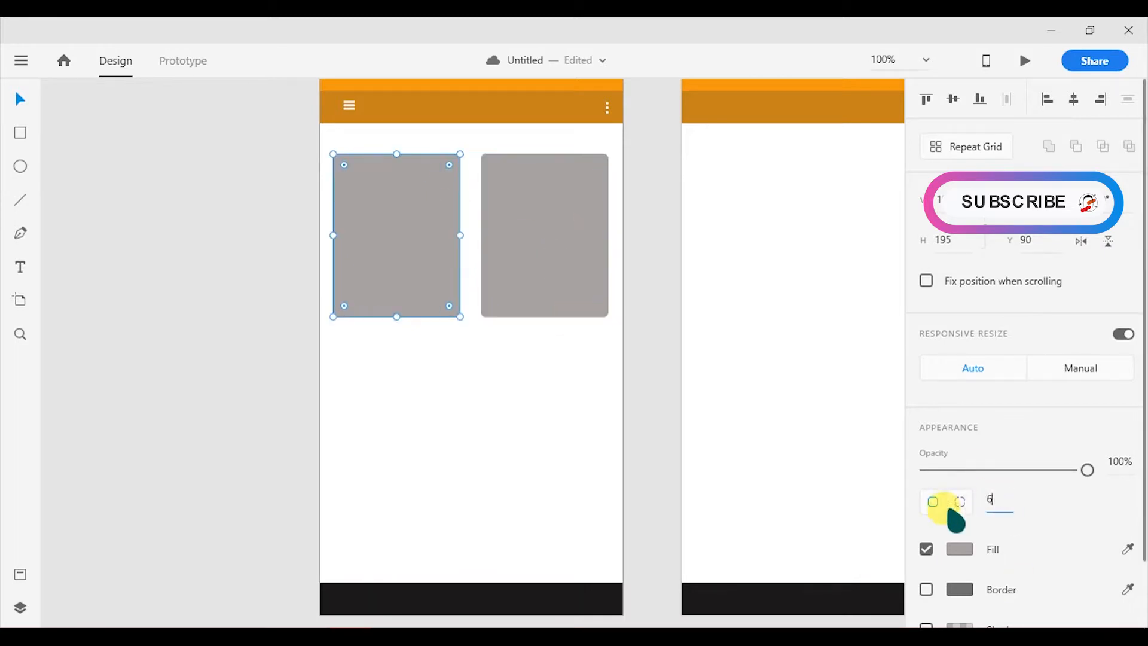
Turn the two rounded cards into a Repeat Grid, then extend it downward and undo that extension.
click(541, 239)
shift+click(446, 265)
key(ctrl+r)
drag(471, 316, 471, 576)
key(ctrl+z)
click(557, 428)
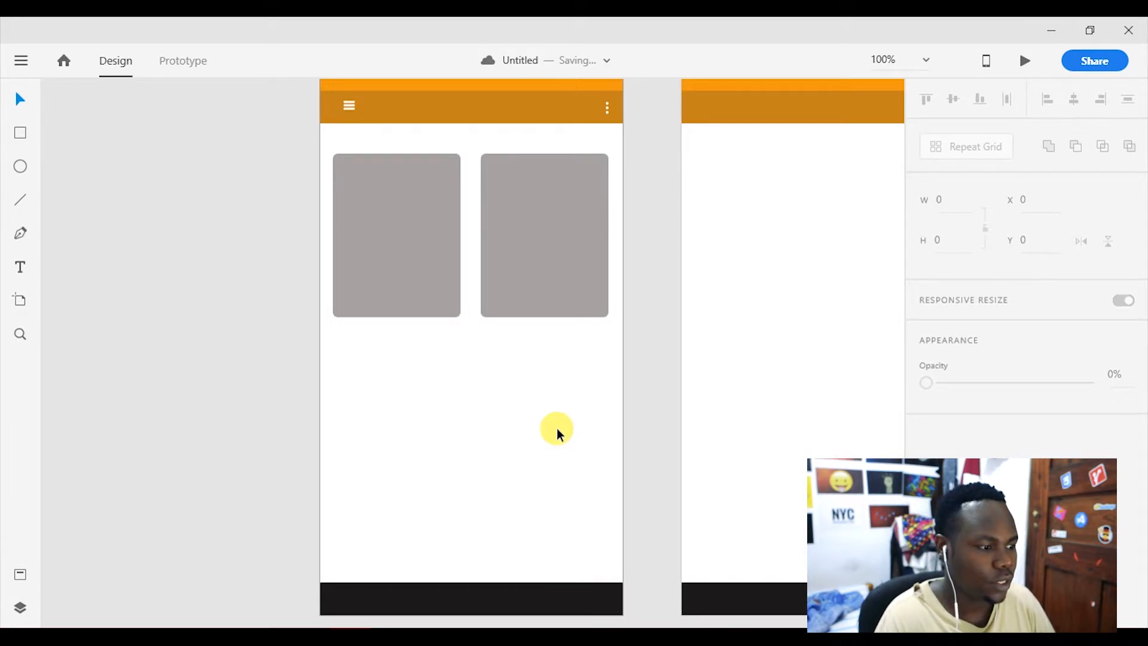
Extend the card Repeat Grid downward to the black bottom bar, about 511 high with 20 between rows.
click(575, 219)
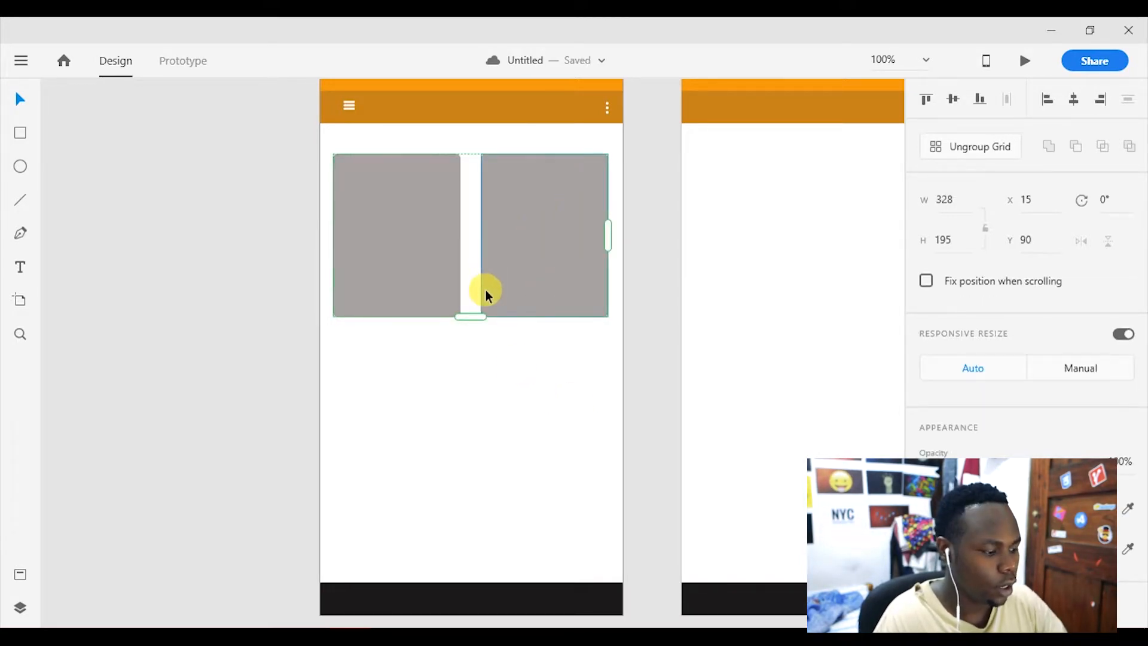
click(518, 379)
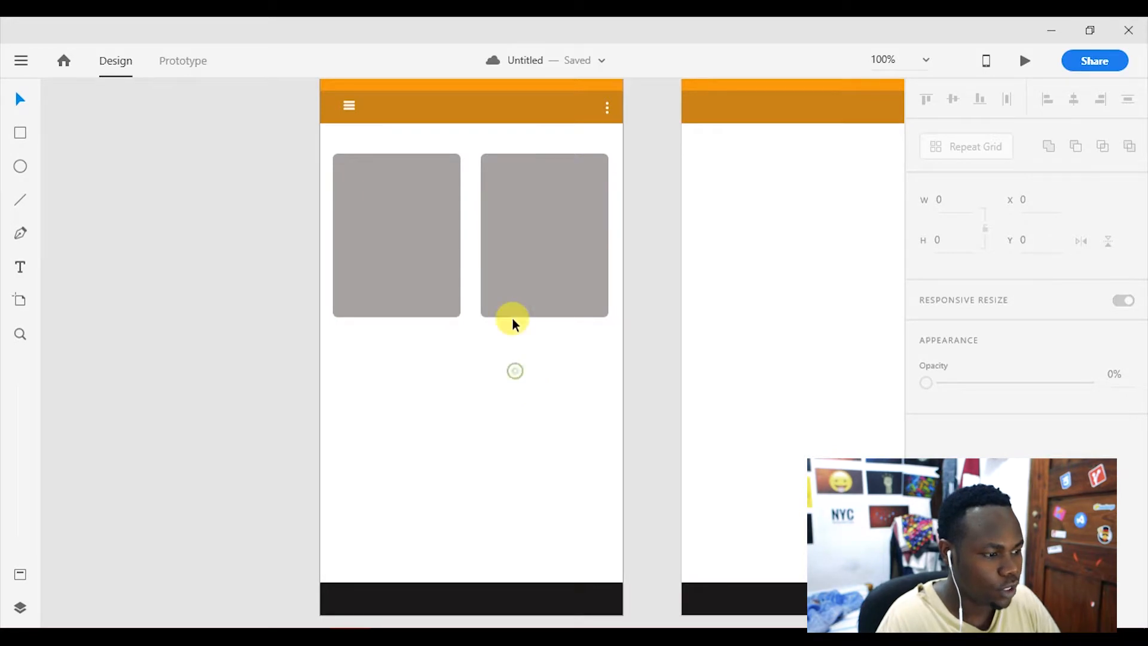
click(519, 281)
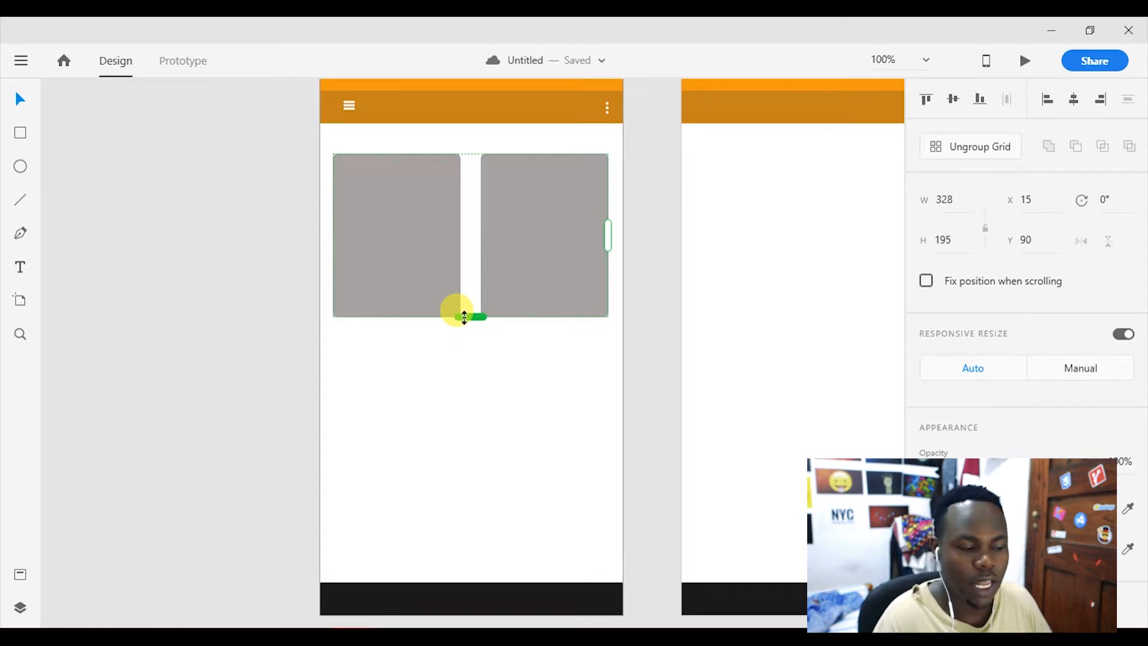
drag(465, 317, 531, 582)
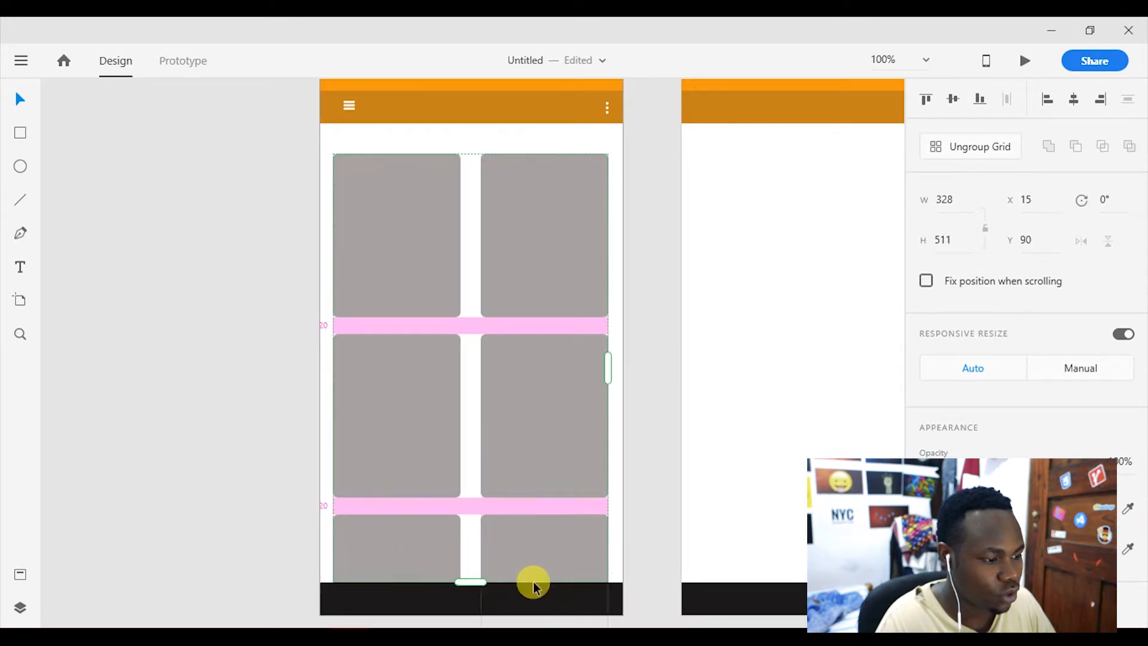
click(637, 447)
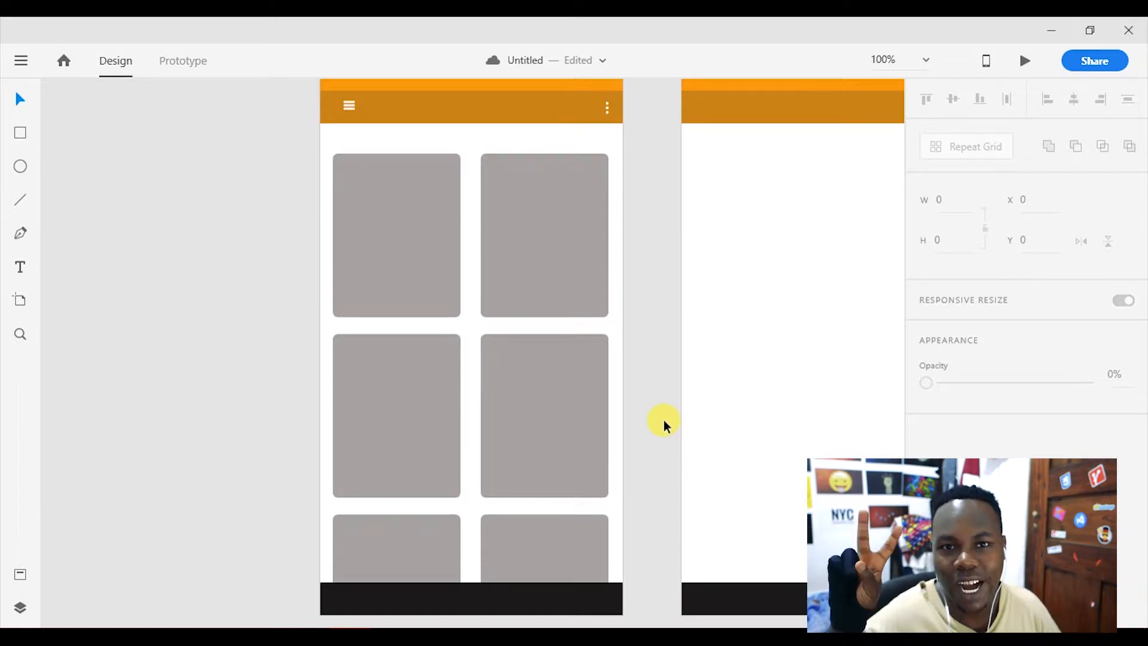
click(563, 246)
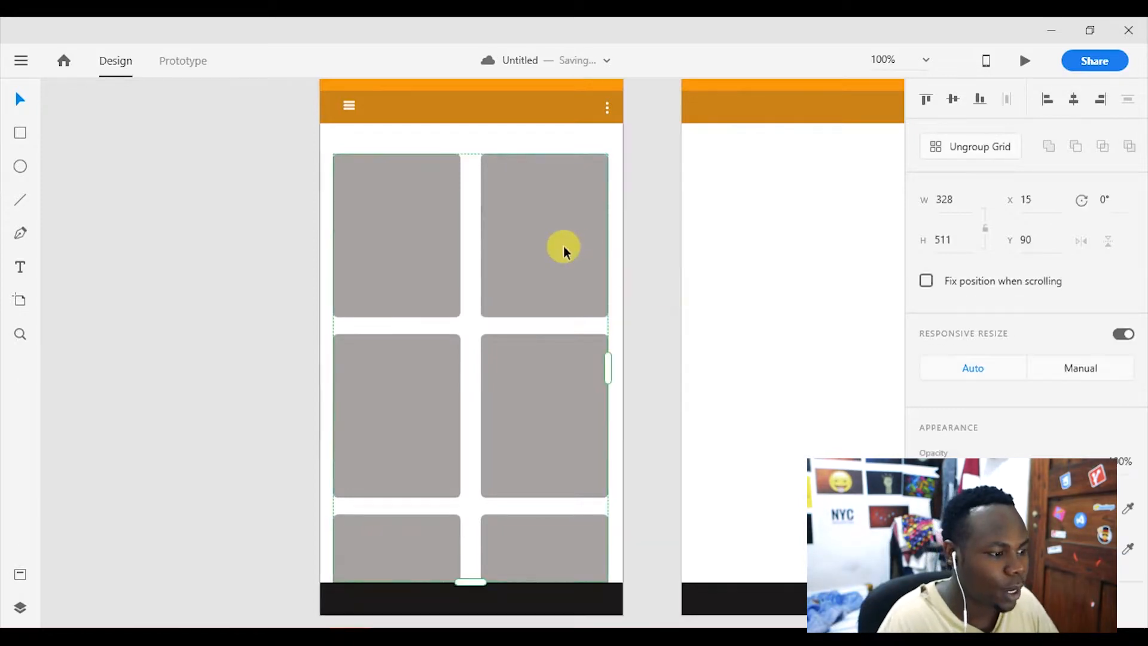
click(674, 281)
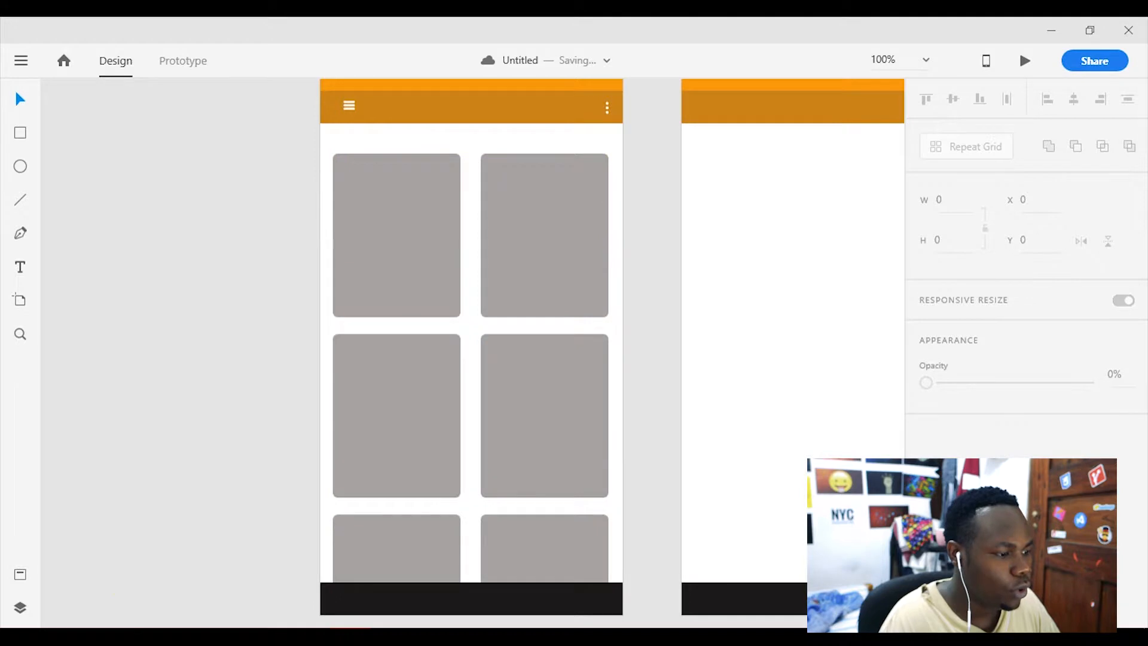
Fill the top row of cards with the rooftop skyline illustration and the wooded hillside photo from the image files.
click(105, 637)
drag(483, 26, 640, 128)
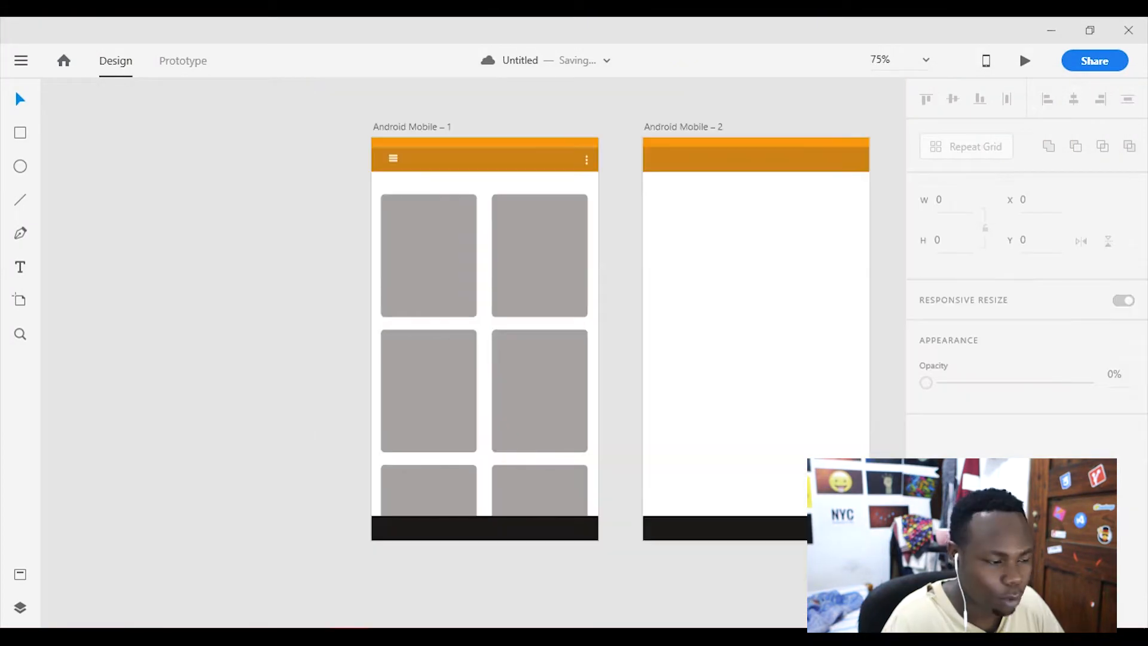
drag(1147, 281, 457, 263)
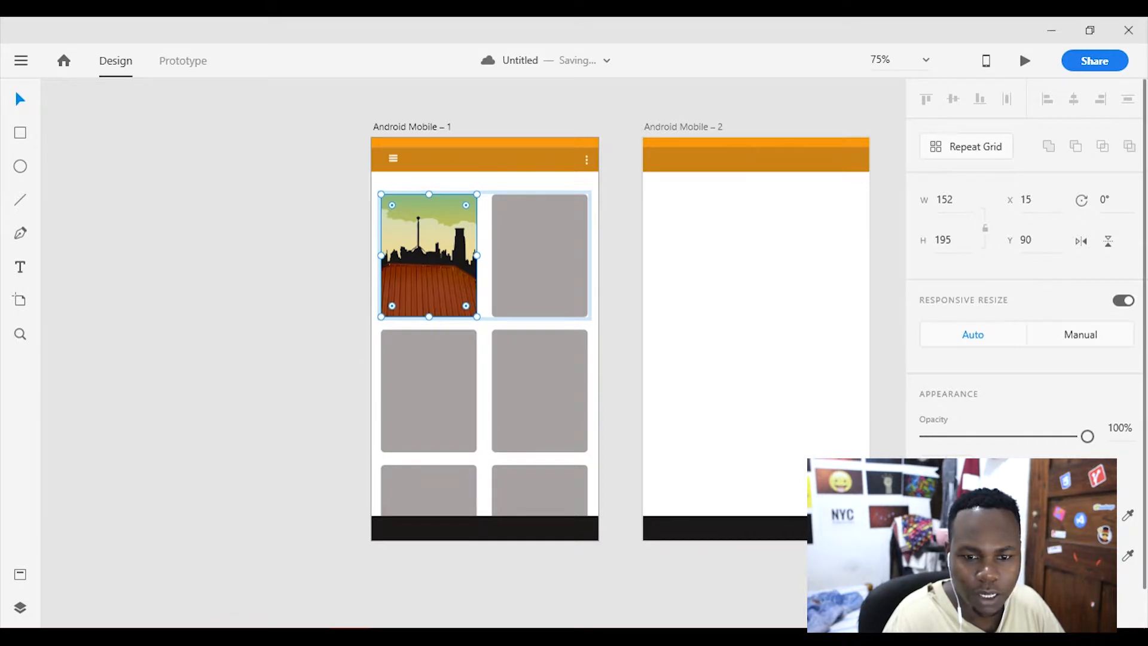
drag(1147, 419, 534, 272)
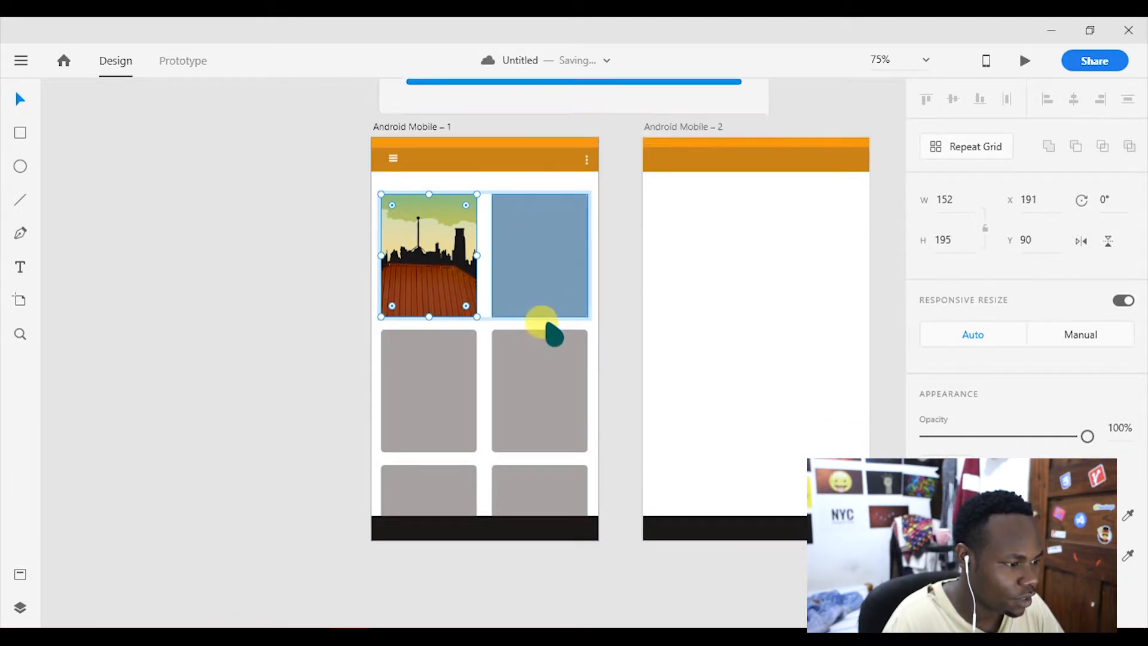
click(268, 337)
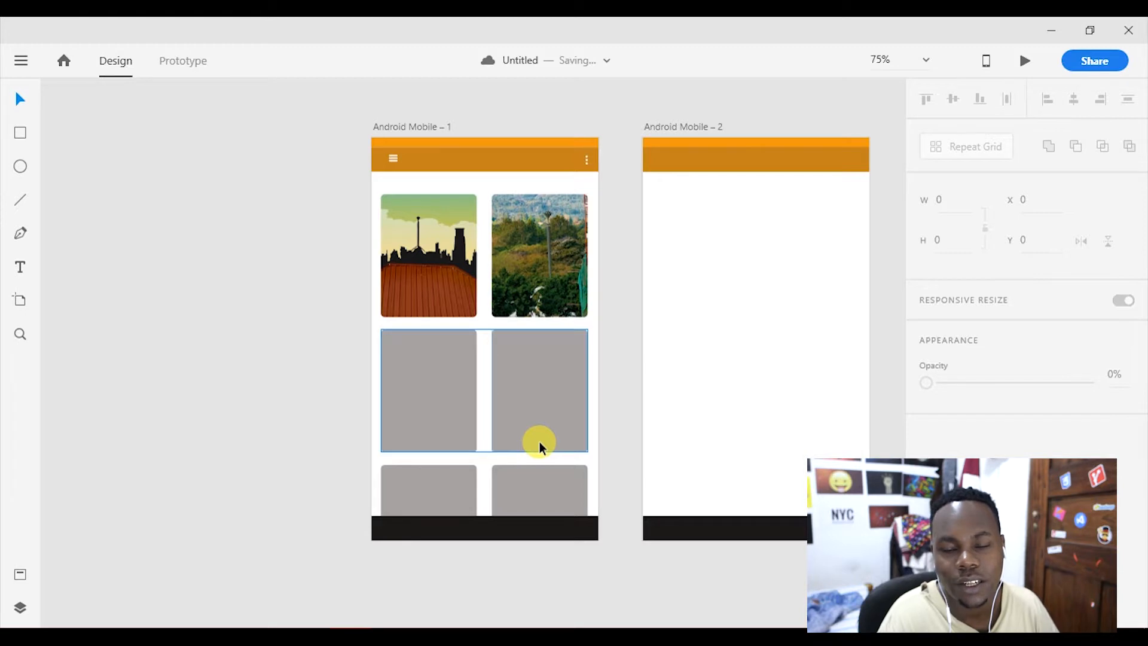
Fill the middle cards with the lamp-post and pink flower photos, and the bottom cards with the two portrait photos.
drag(526, 263, 433, 399)
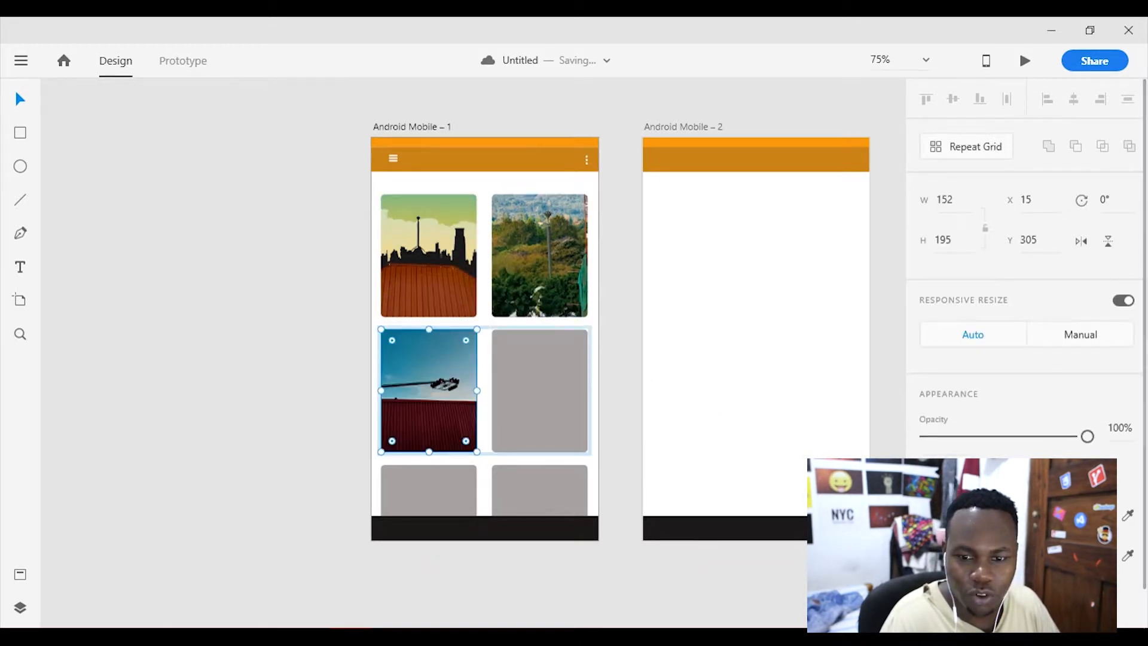
drag(667, 350, 526, 370)
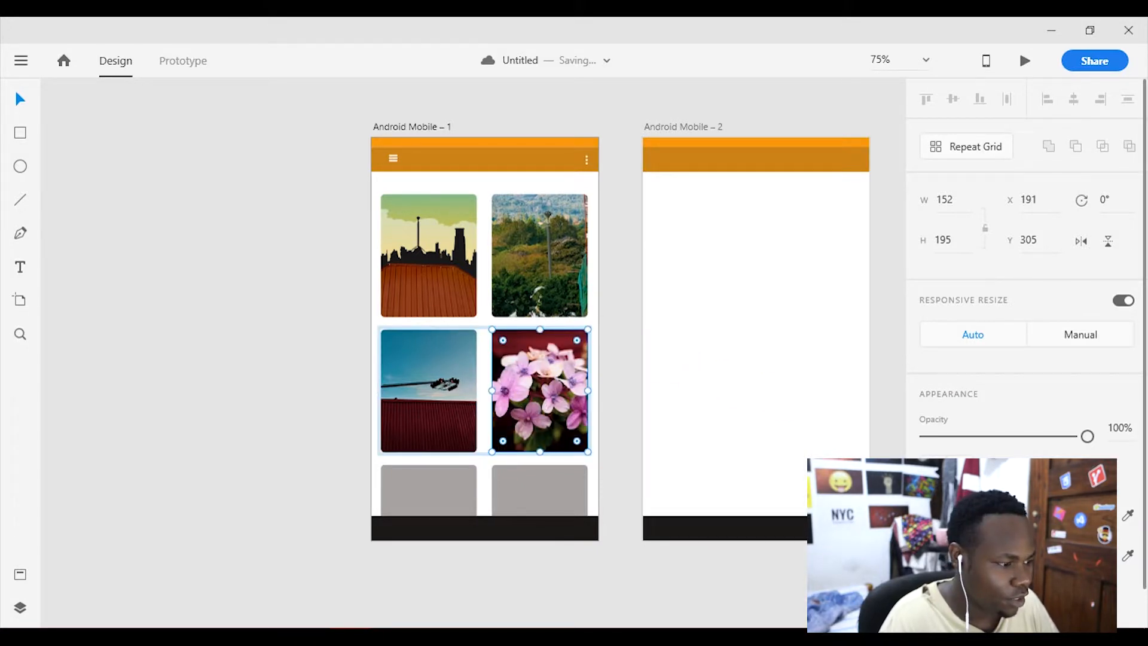
drag(343, 448, 422, 488)
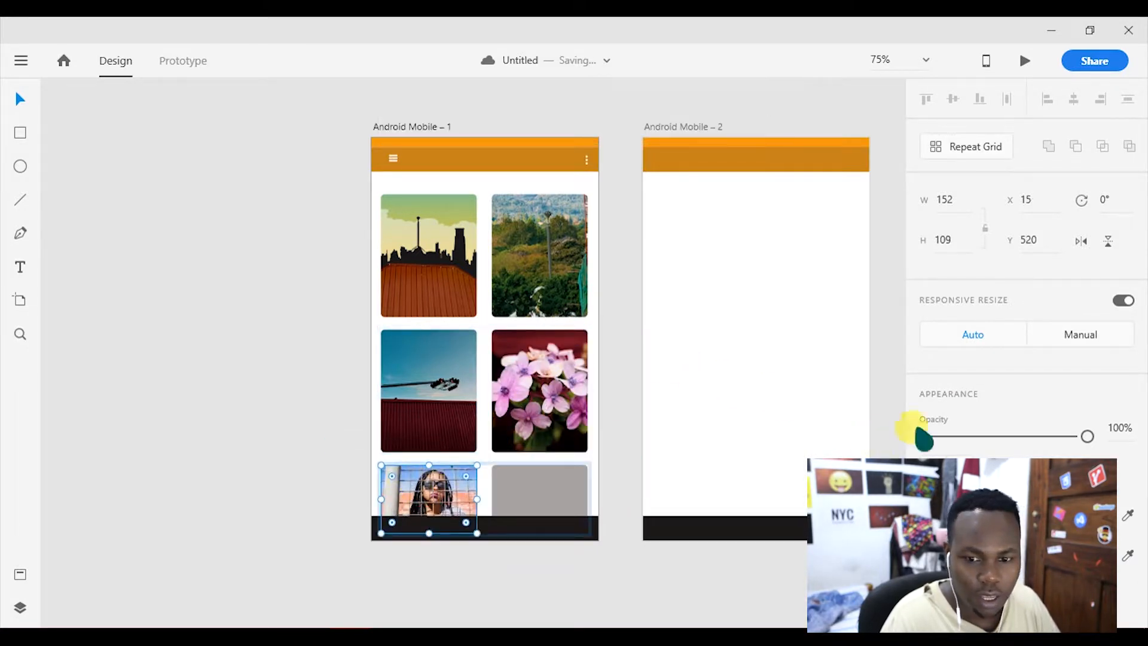
drag(598, 575, 525, 500)
click(141, 466)
Inspect the image-filled cards on Android Mobile – 1 and the empty Android Mobile – 2 artboard up close.
key(z)
click(448, 298)
drag(591, 391, 597, 519)
click(526, 309)
alt+click(505, 330)
drag(532, 432, 563, 420)
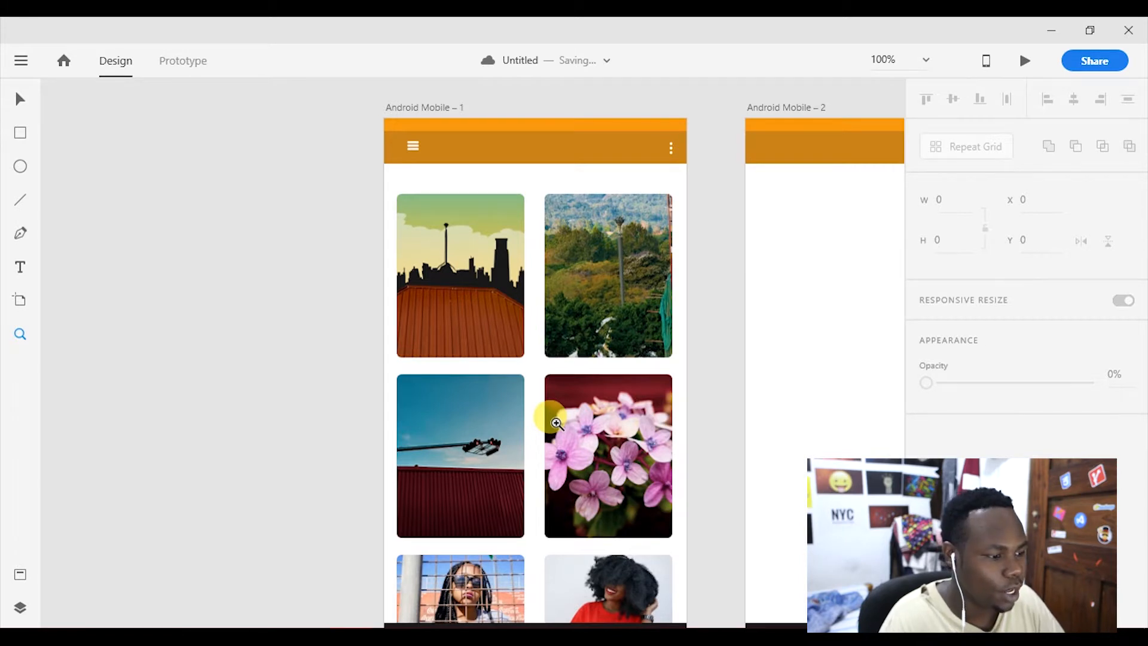
drag(589, 404, 459, 343)
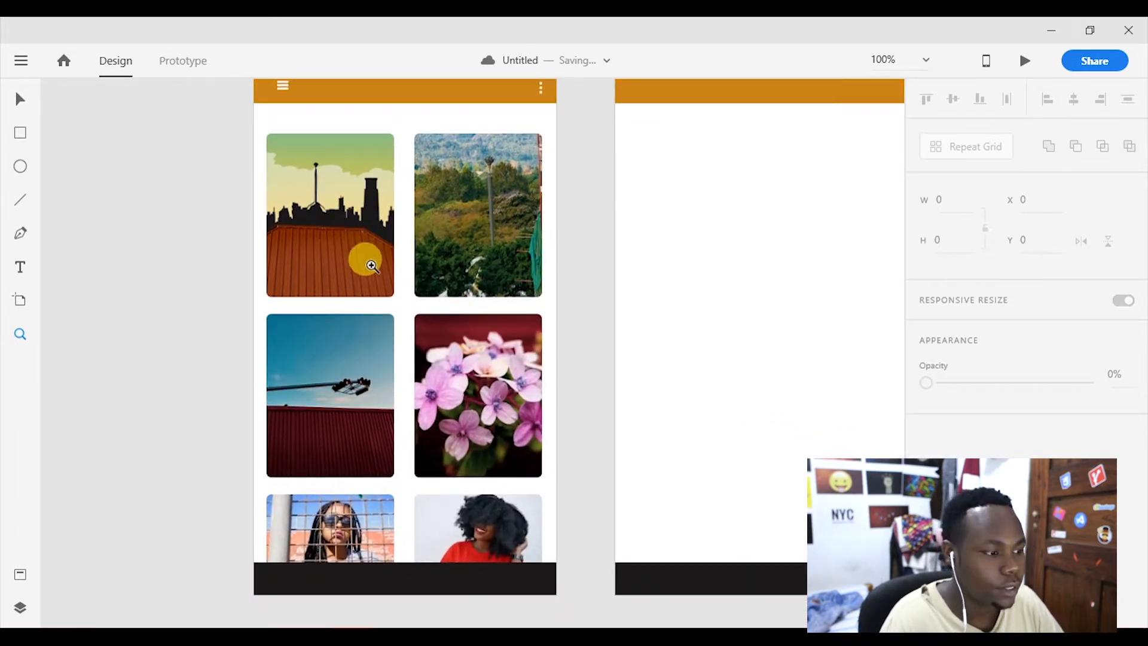
drag(593, 278, 425, 305)
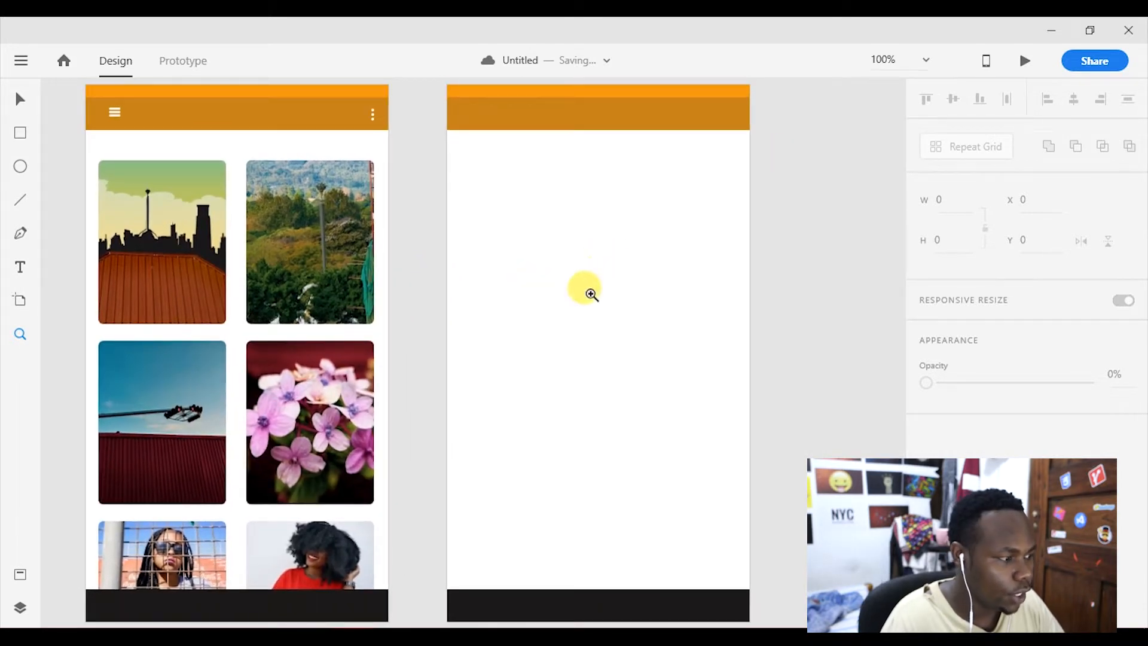
key(v)
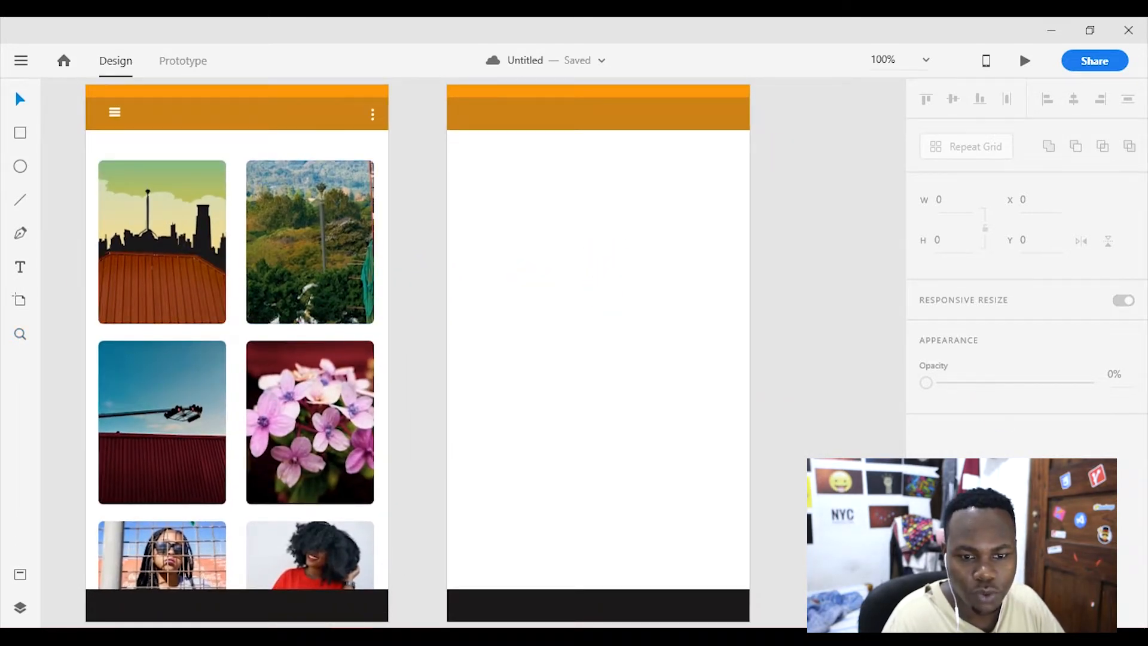
Place the rooftop skyline illustration on Android Mobile – 2, scaled down to about 390 × 261 and aligned with the artboard's left edge.
drag(727, 376, 551, 325)
drag(734, 461, 610, 287)
drag(482, 193, 734, 400)
drag(807, 456, 438, 249)
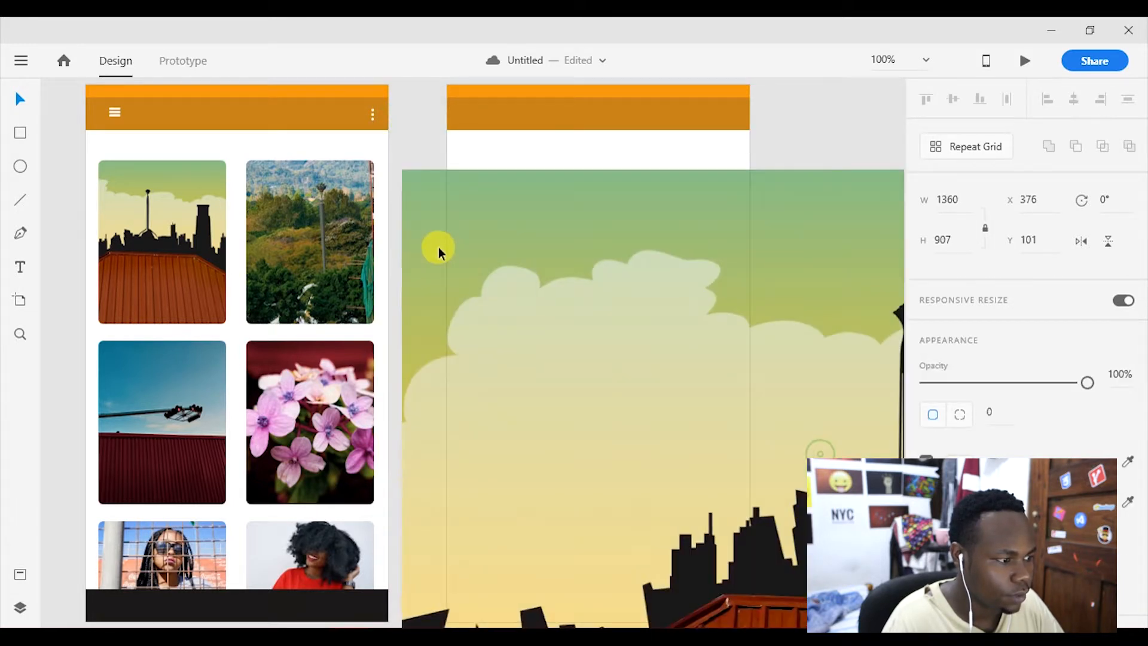
drag(403, 170, 788, 428)
drag(820, 495, 491, 257)
mouse_move(458, 188)
mouse_down()
mouse_move(489, 241)
mouse_move(505, 210)
mouse_move(478, 200)
mouse_up()
drag(590, 301, 557, 317)
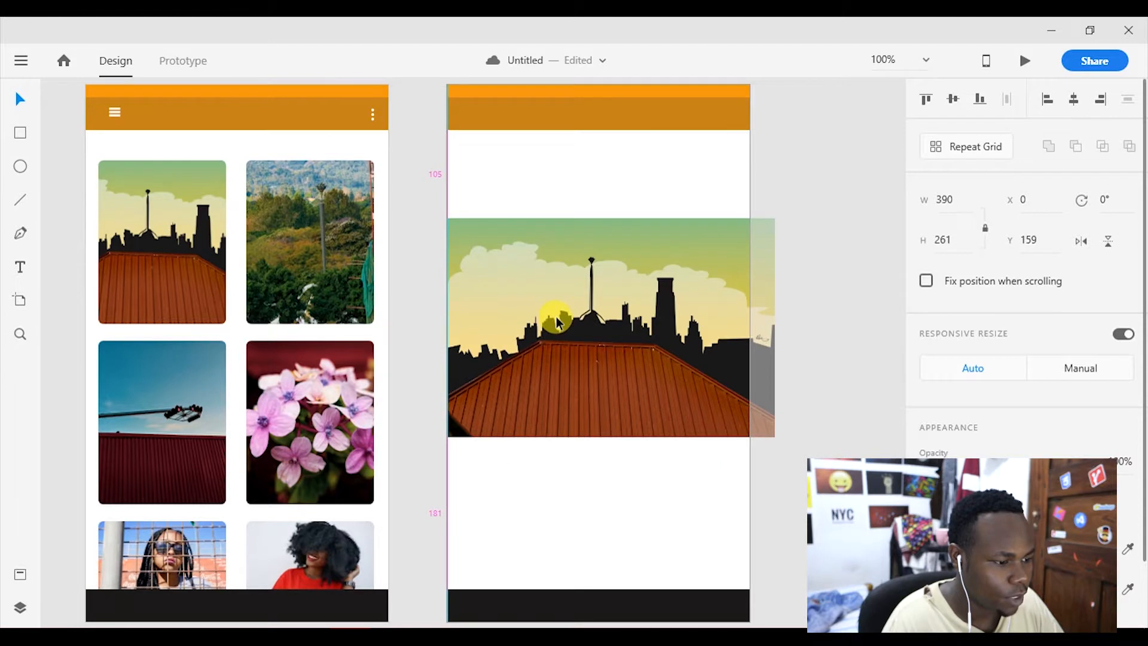
Fit the skyline picture to the artboard width at 360 × 240 and center it vertically at Y 200.
drag(770, 434, 751, 415)
drag(601, 377, 602, 403)
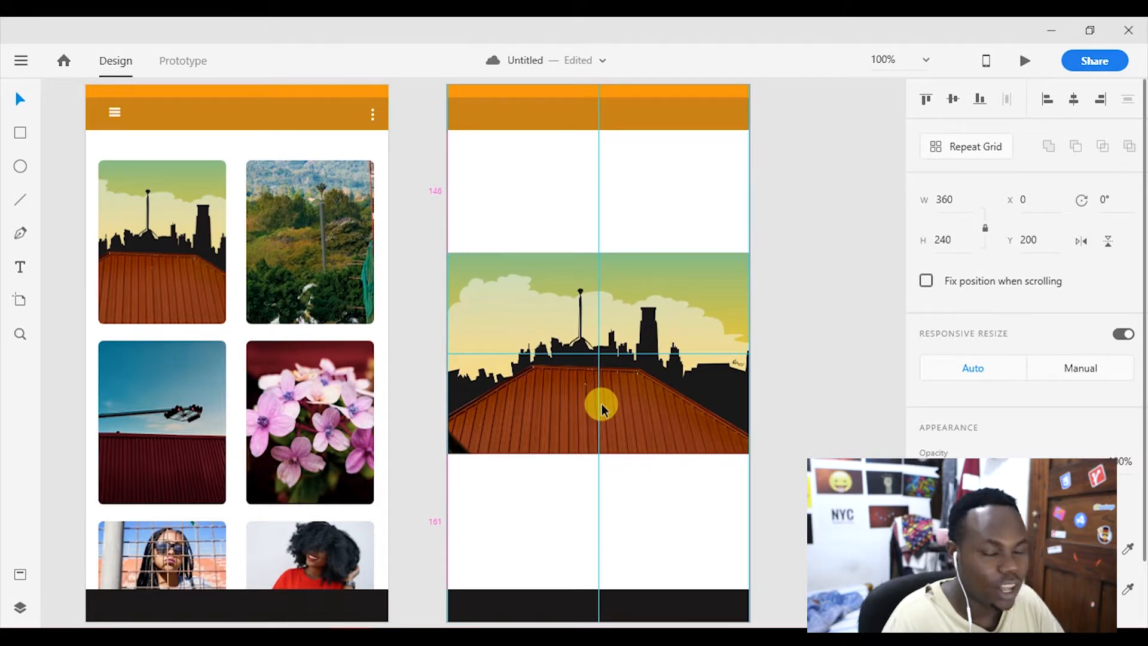
click(614, 499)
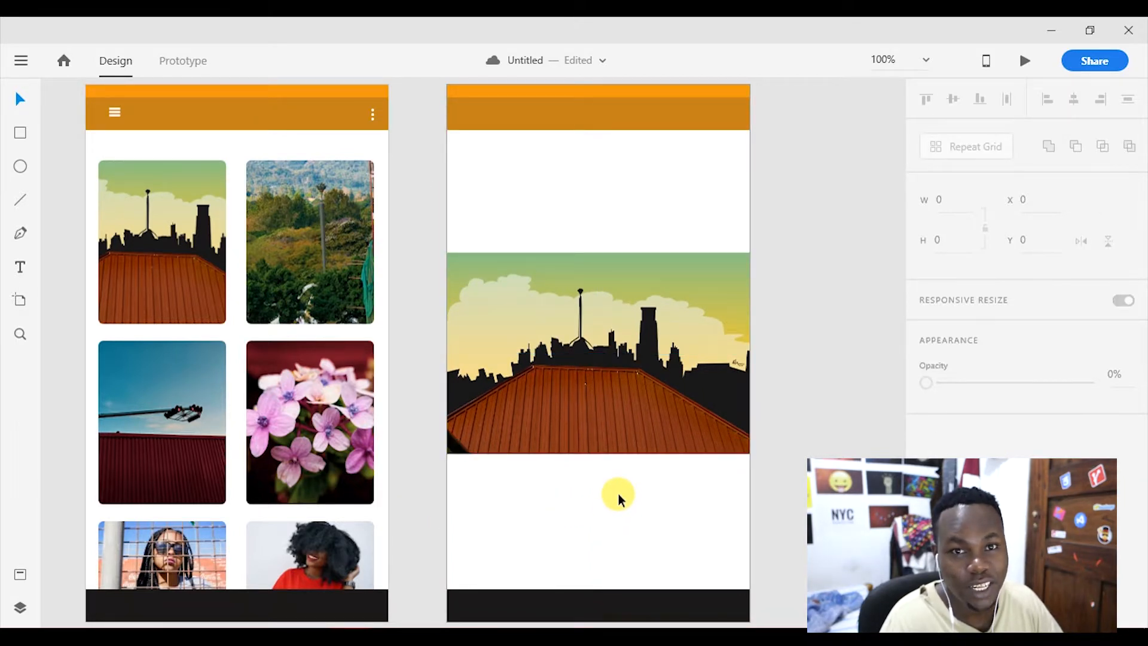
click(569, 380)
click(643, 533)
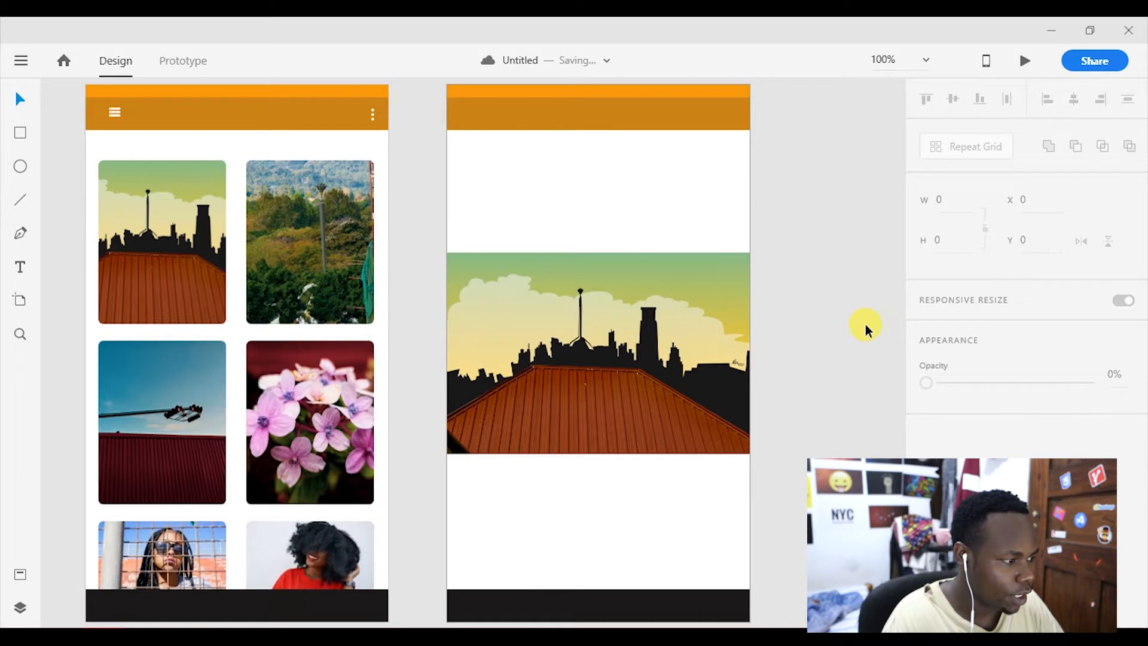
click(138, 229)
drag(619, 411, 616, 346)
click(199, 455)
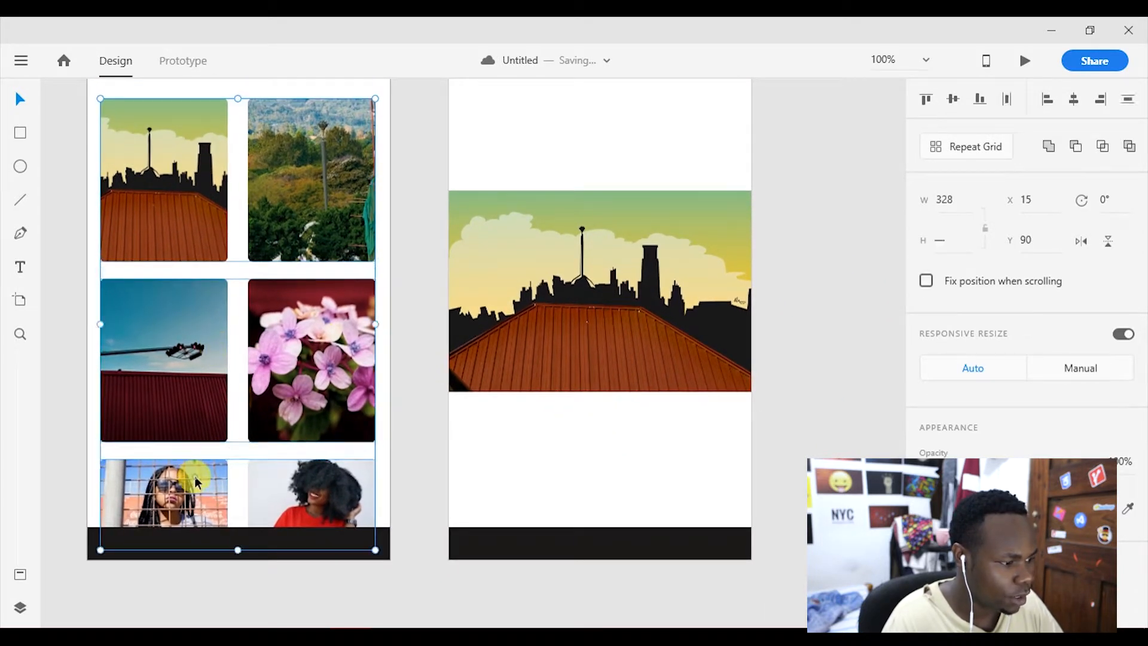
click(612, 485)
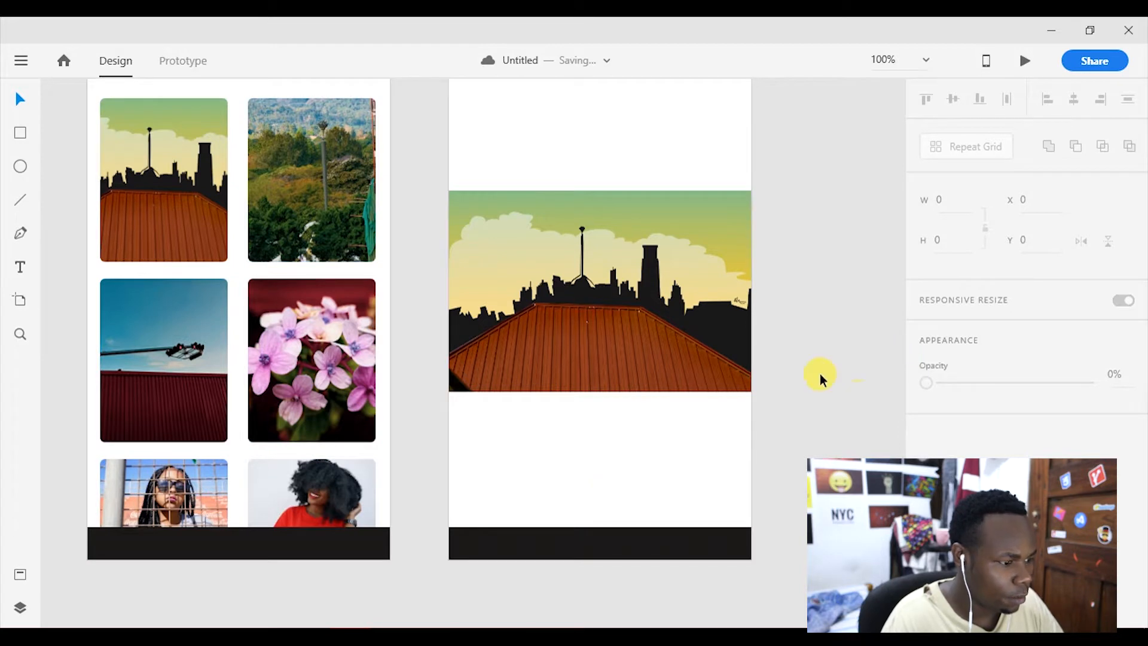
key(z)
alt+click(745, 346)
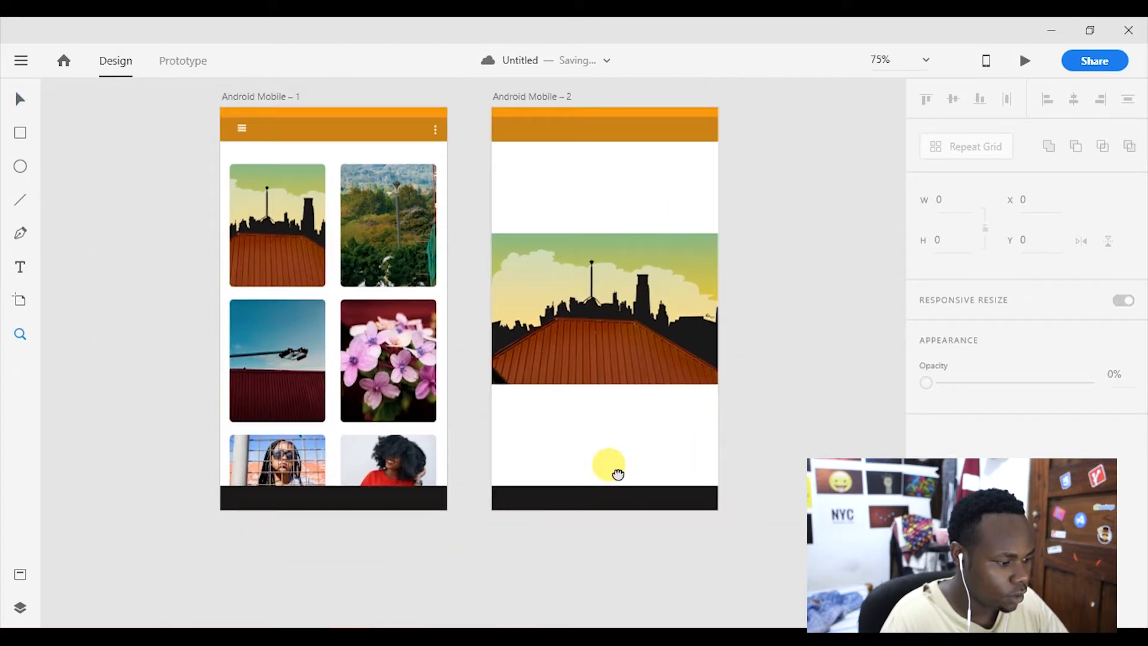
key(ctrl+z)
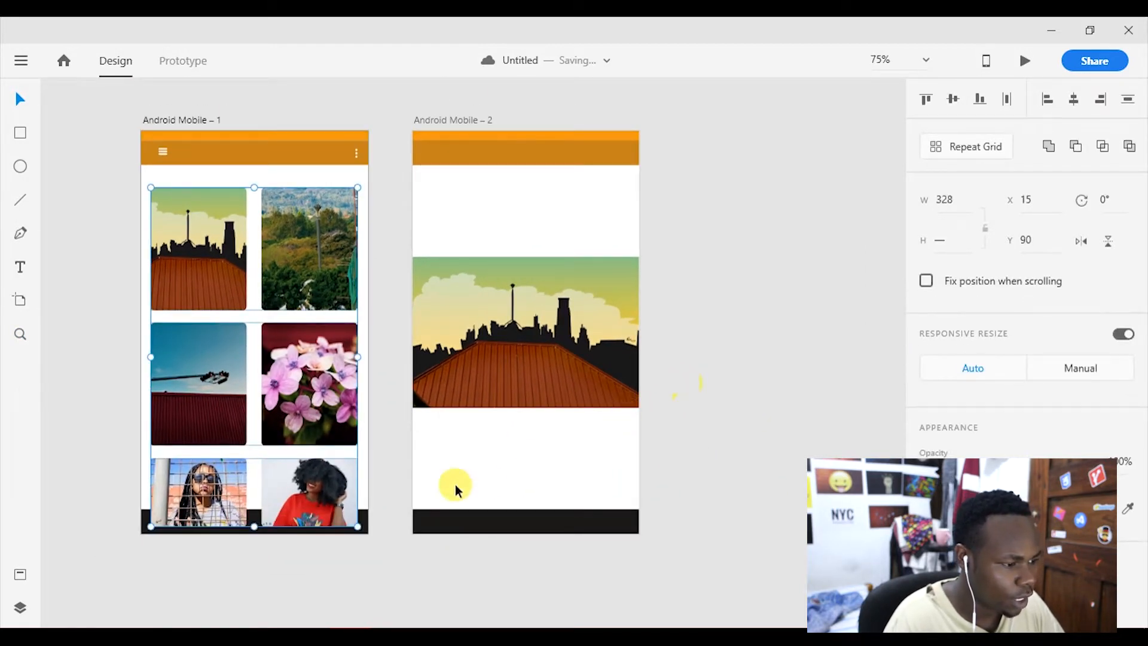
key(ctrl+shift+z)
click(611, 473)
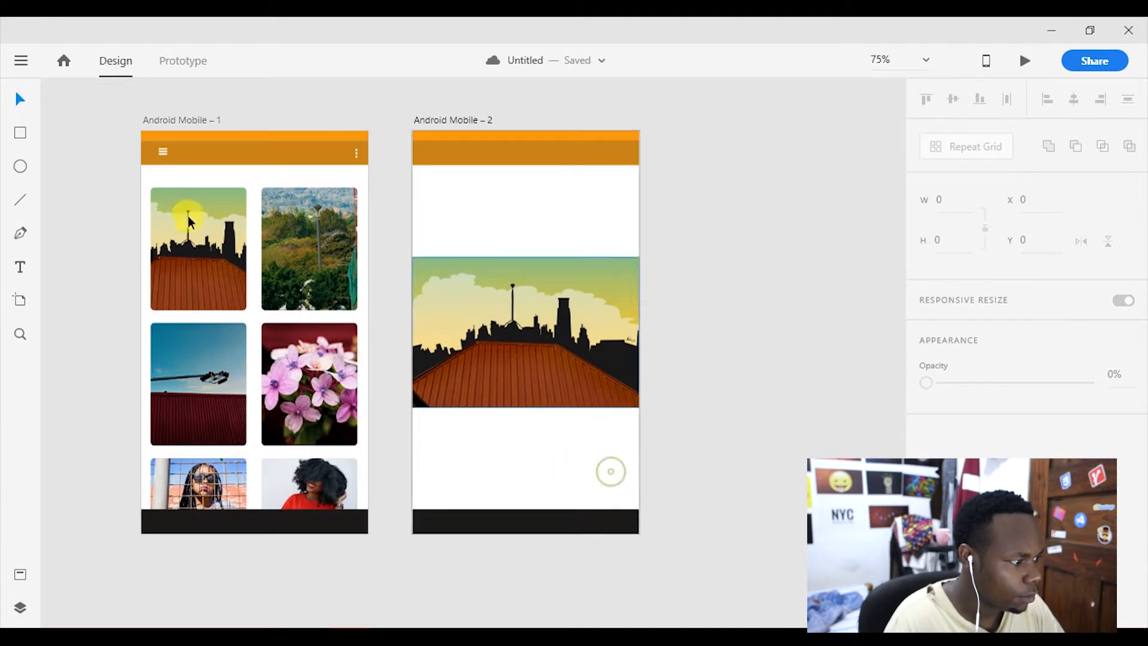
Add a Web 1920 artboard, 1920 × 1080, beside the Android Mobile – 2 artboard.
click(20, 299)
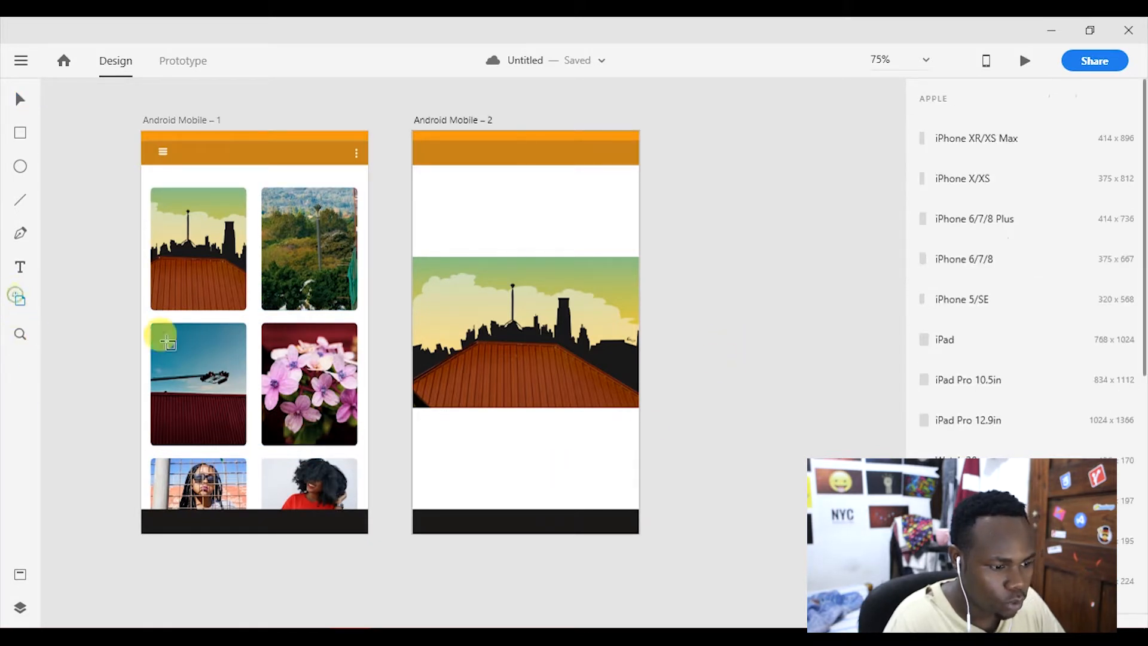
scroll(1025, 347, down, 10)
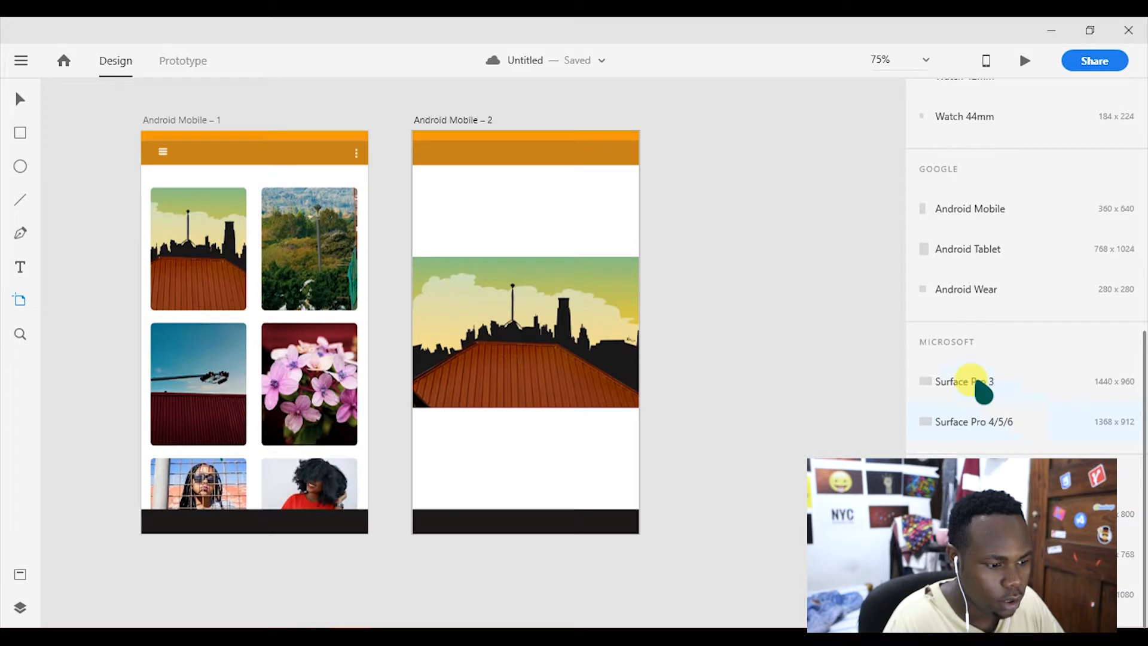
scroll(993, 357, up, 3)
scroll(991, 353, down, 3)
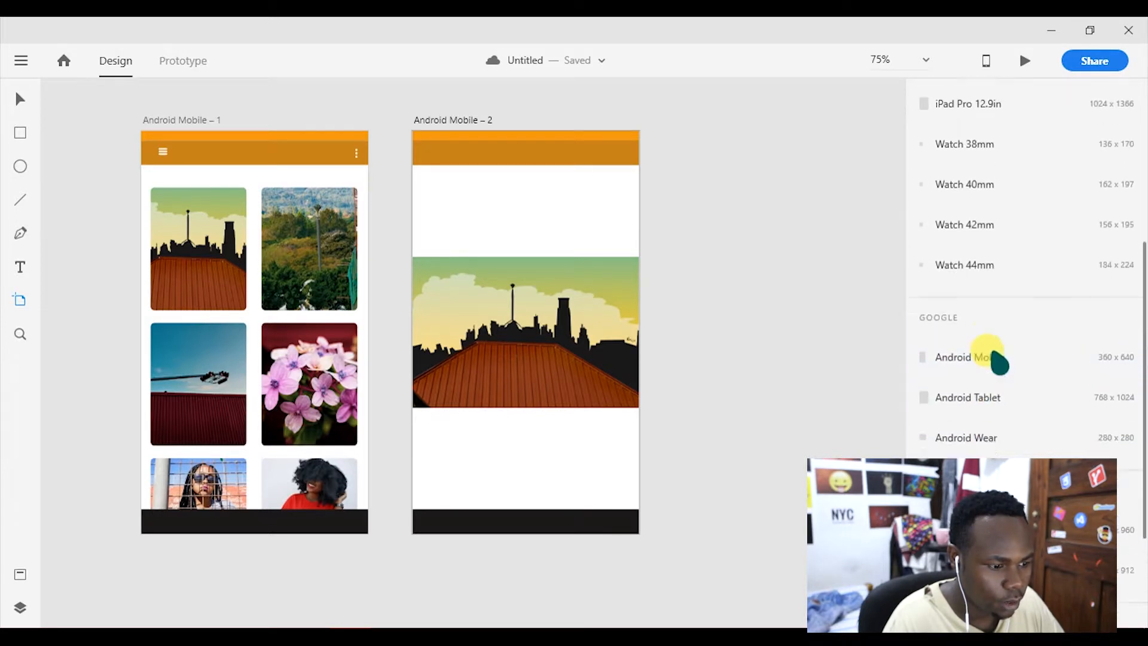
click(981, 594)
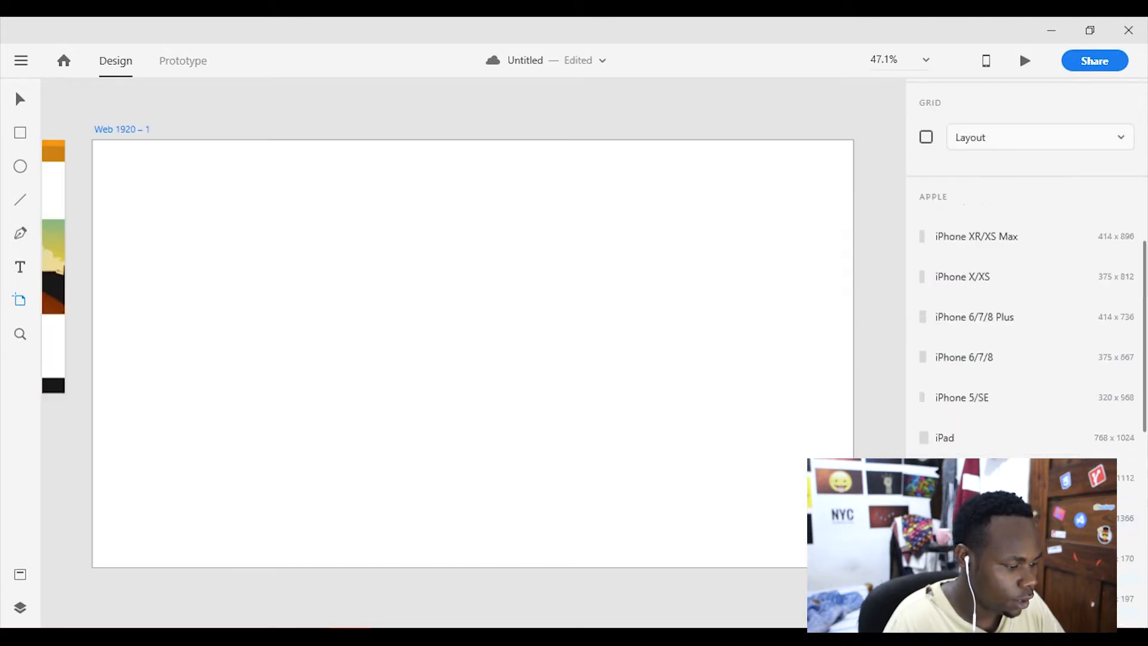
key(z)
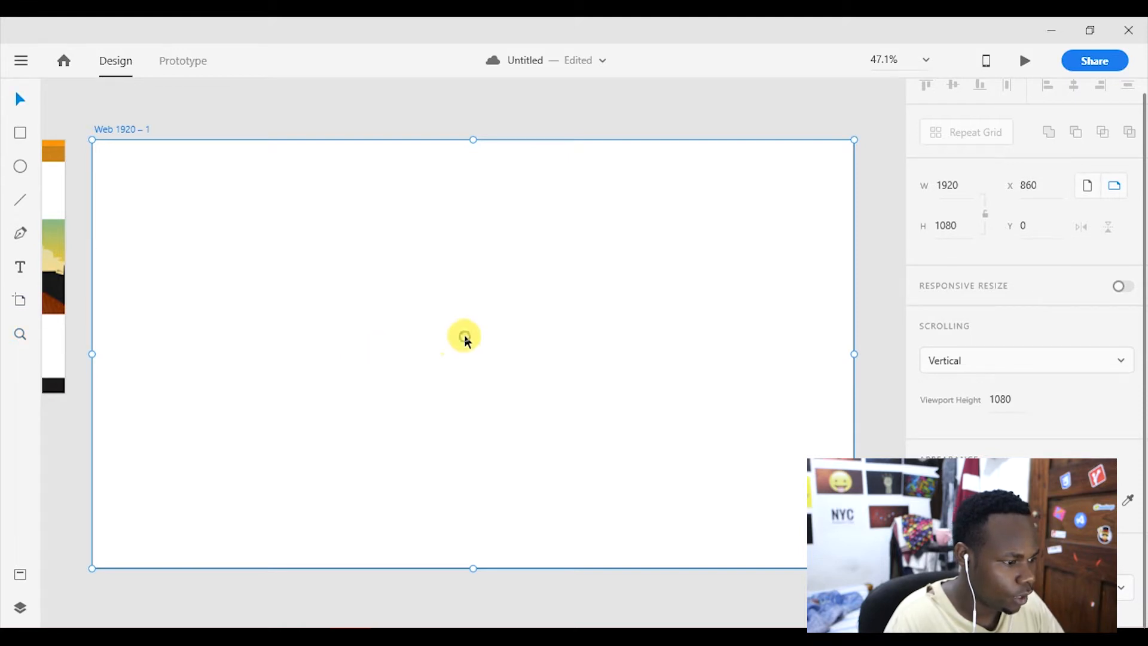
Paste the copied image cards onto the Web 1920 – 1 artboard.
key(ctrl+v)
scroll(648, 404, left, 8)
drag(662, 400, 664, 439)
key(ctrl+z)
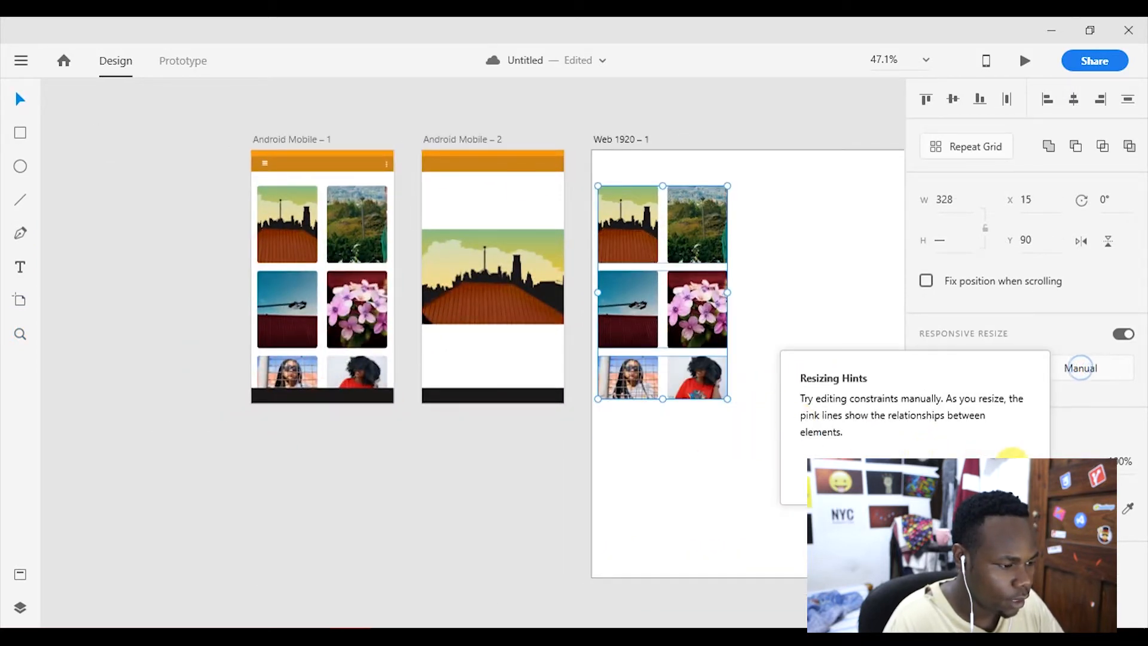
Try to extend the height of the red-shirt portrait card on the Web 1920 – 1 artboard, and undo the change.
click(736, 398)
double_click(684, 388)
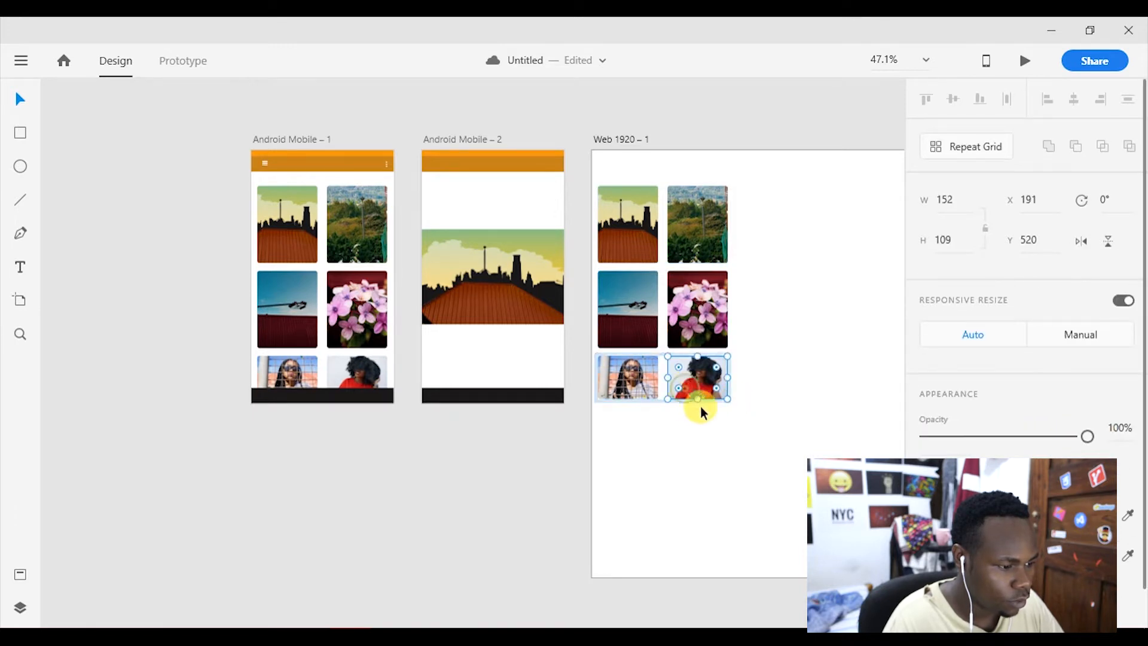
drag(697, 398, 696, 417)
key(ctrl+z)
click(758, 427)
click(758, 426)
Ungroup each of the three rows of pasted image cards on the Web 1920 – 1 artboard.
key(z)
click(691, 379)
click(691, 378)
drag(691, 377, 720, 492)
click(657, 469)
drag(658, 469, 671, 485)
key(v)
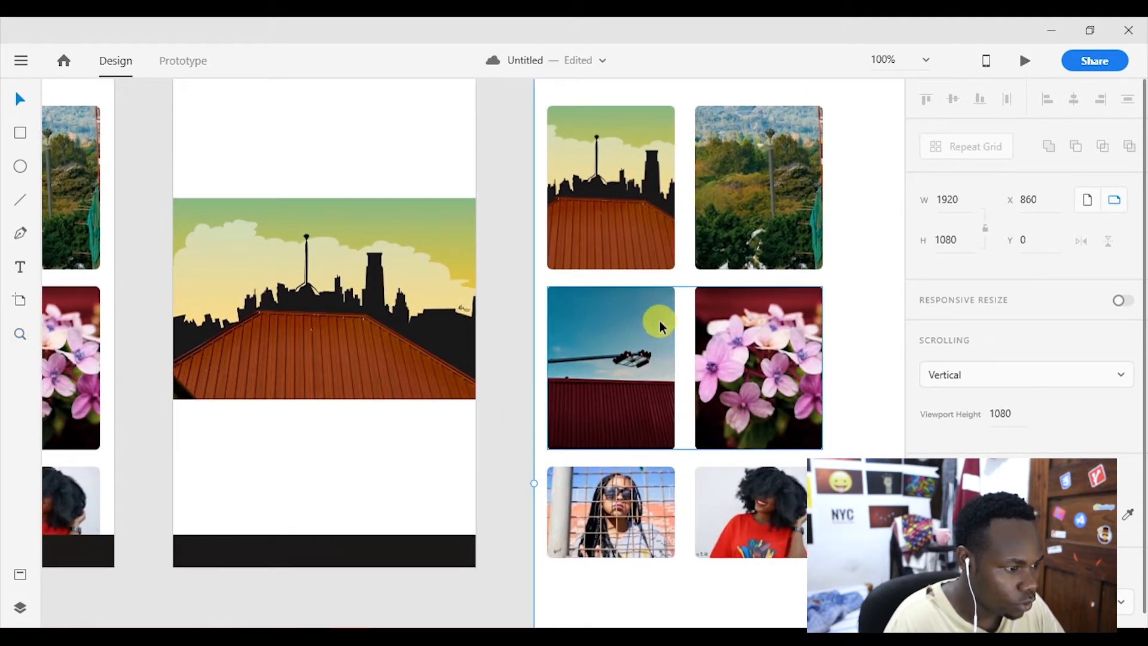
click(621, 210)
right_click(626, 219)
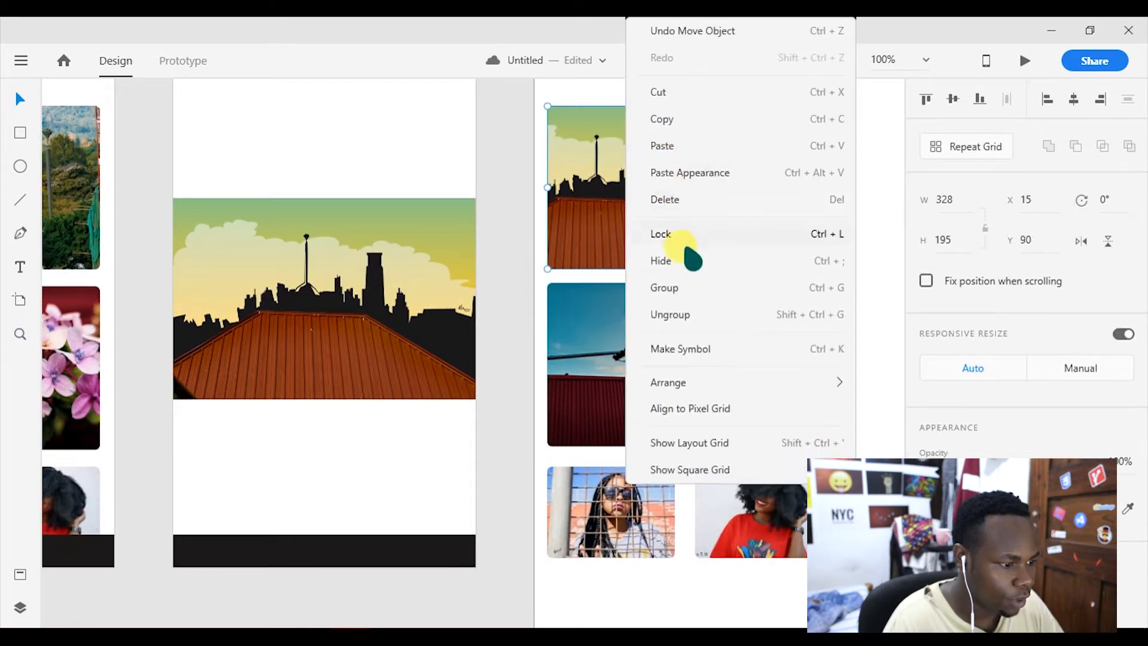
click(684, 311)
right_click(643, 396)
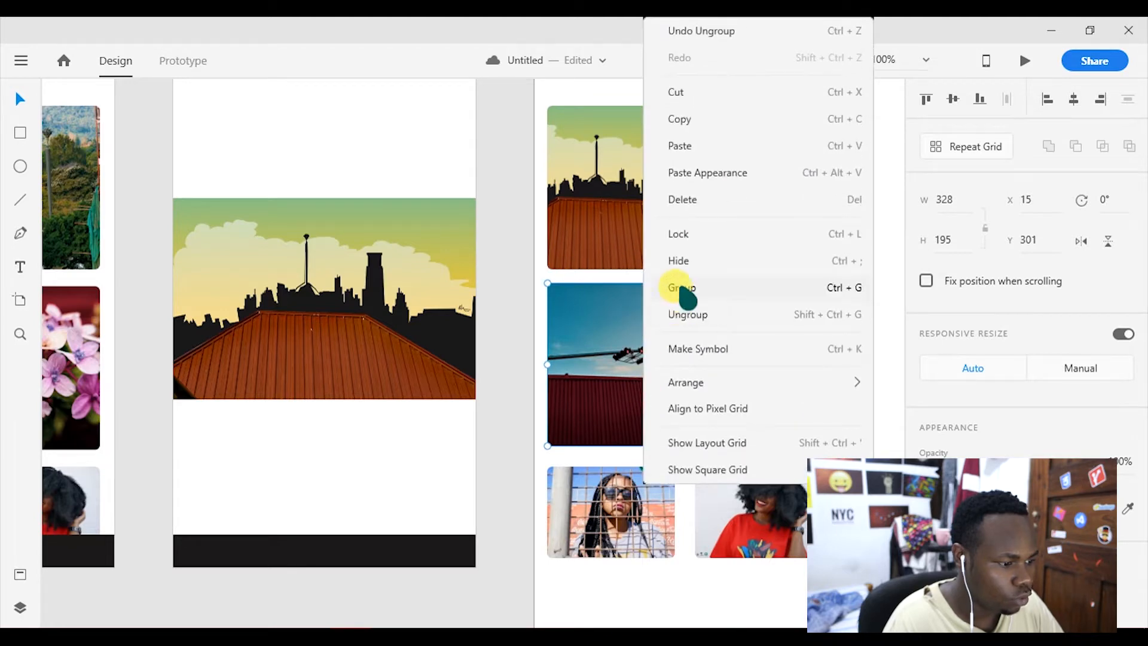
click(689, 317)
right_click(638, 511)
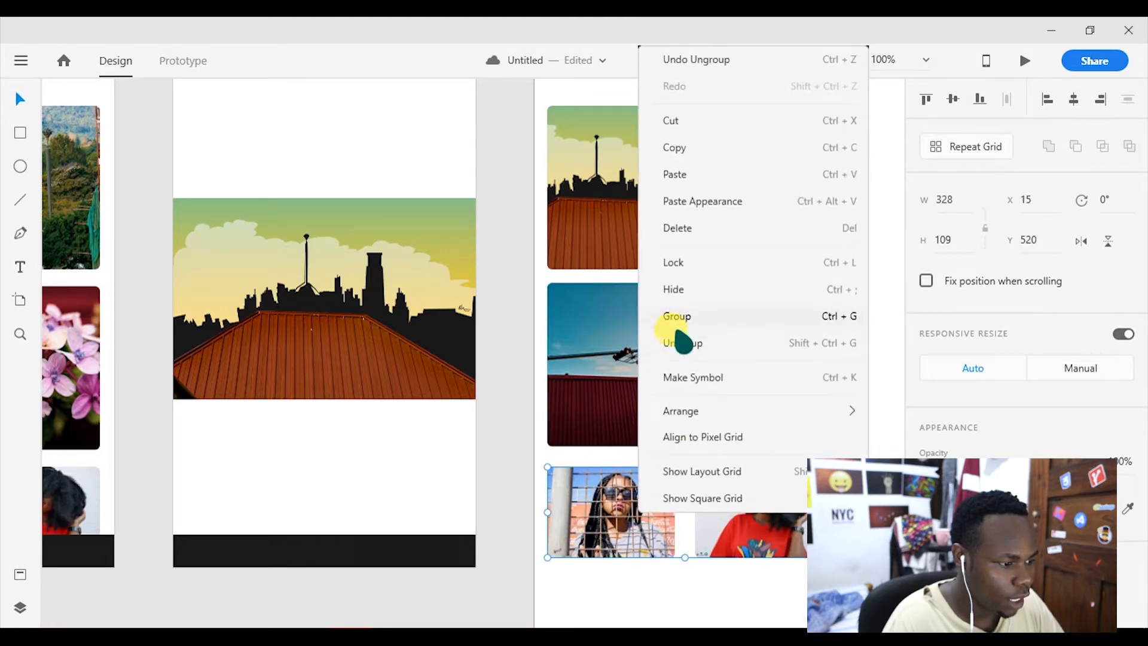
click(681, 338)
Move the skyline and greenery cards below the large picture on Android Mobile – 2, scaled down to thumbnails about 51 × 65.
drag(603, 242, 310, 460)
drag(354, 366, 229, 476)
click(758, 197)
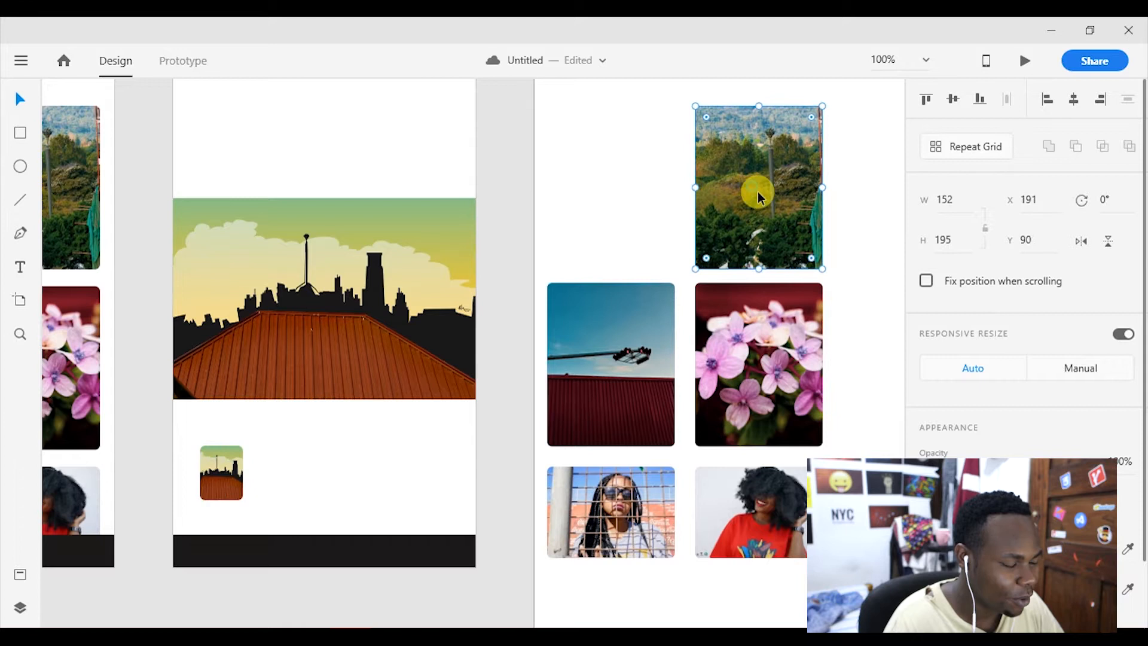
drag(787, 179, 787, 187)
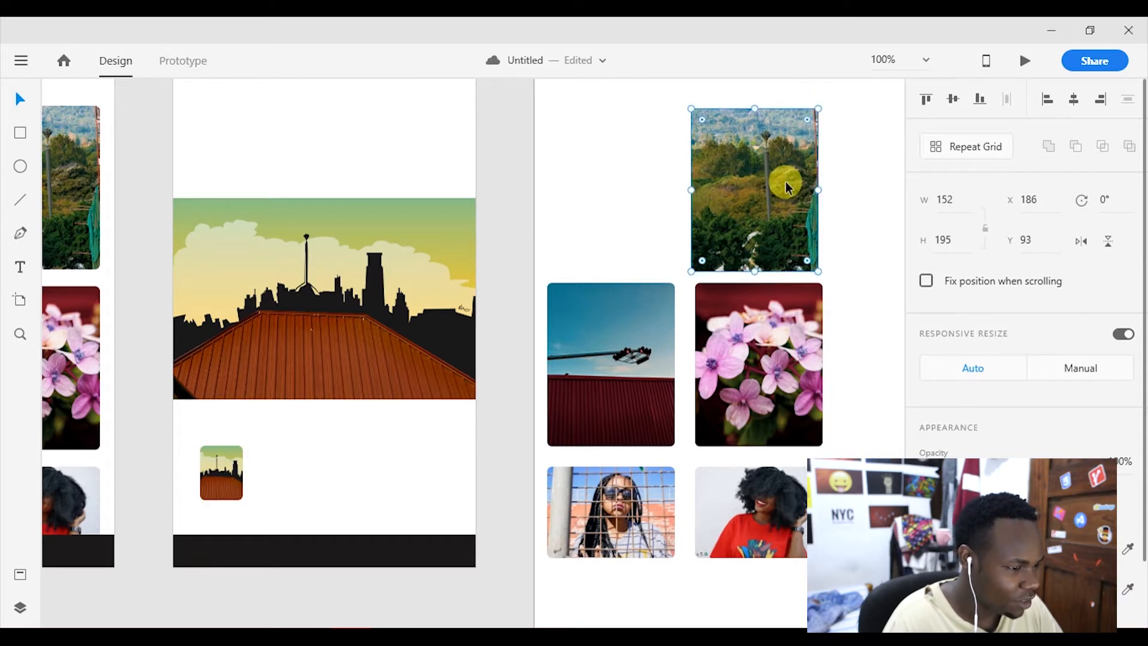
click(506, 375)
click(701, 243)
drag(821, 109, 301, 444)
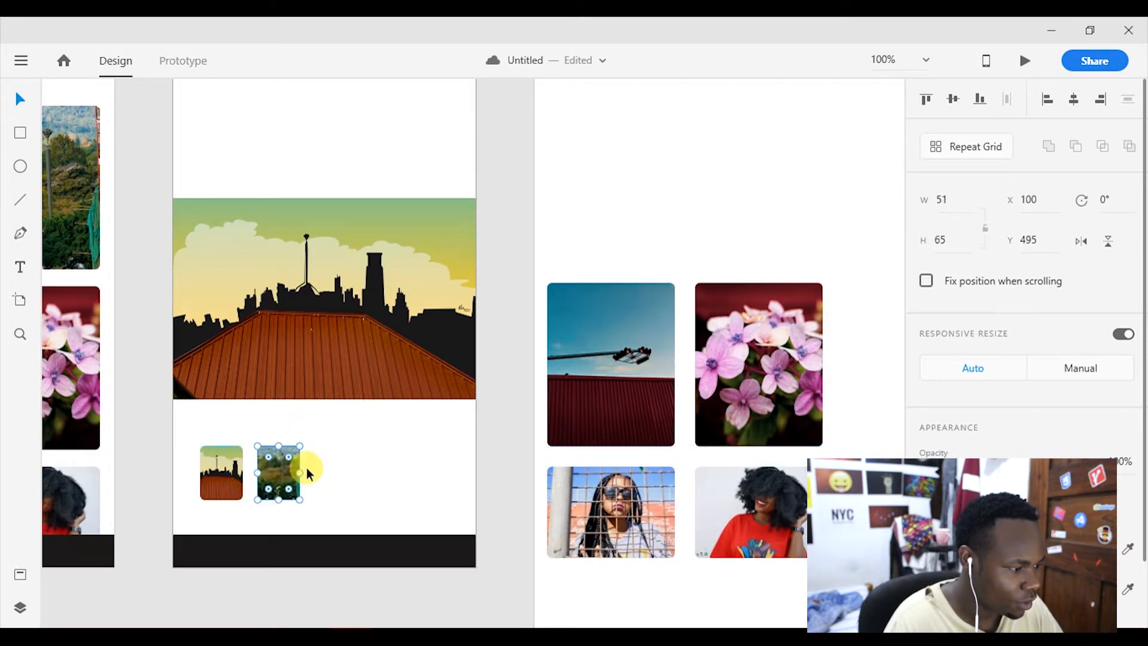
click(330, 485)
click(282, 498)
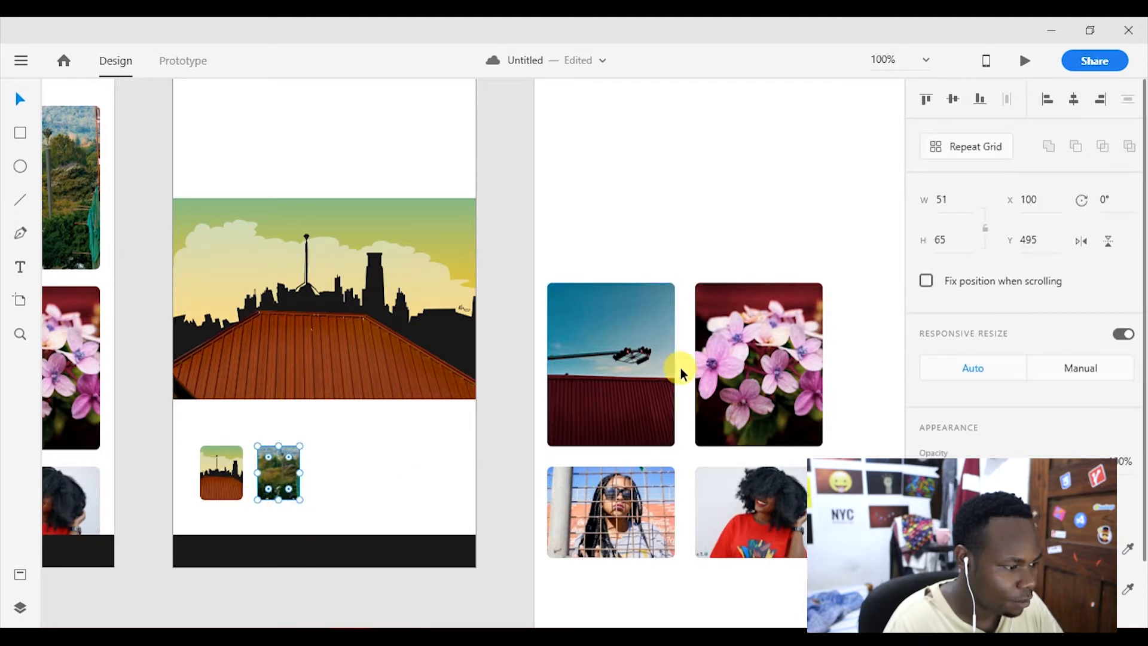
Add the street-lamp card, scaled to about 54 × 64, and the flower card to the thumbnail row on Android Mobile – 2.
drag(643, 341, 407, 395)
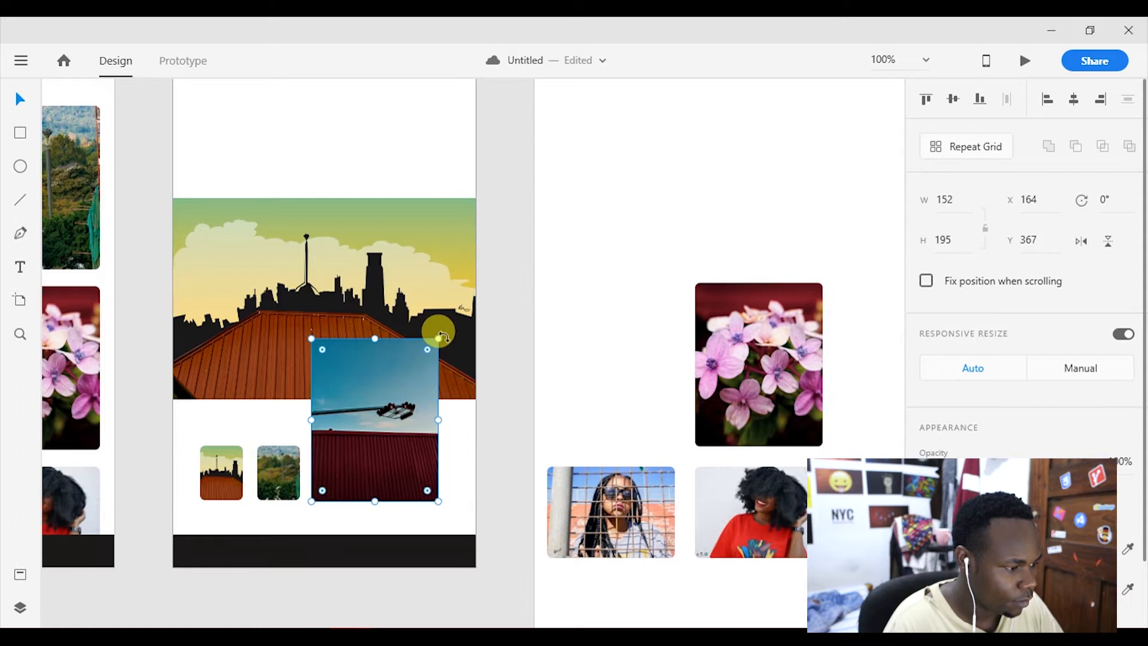
drag(437, 334, 362, 441)
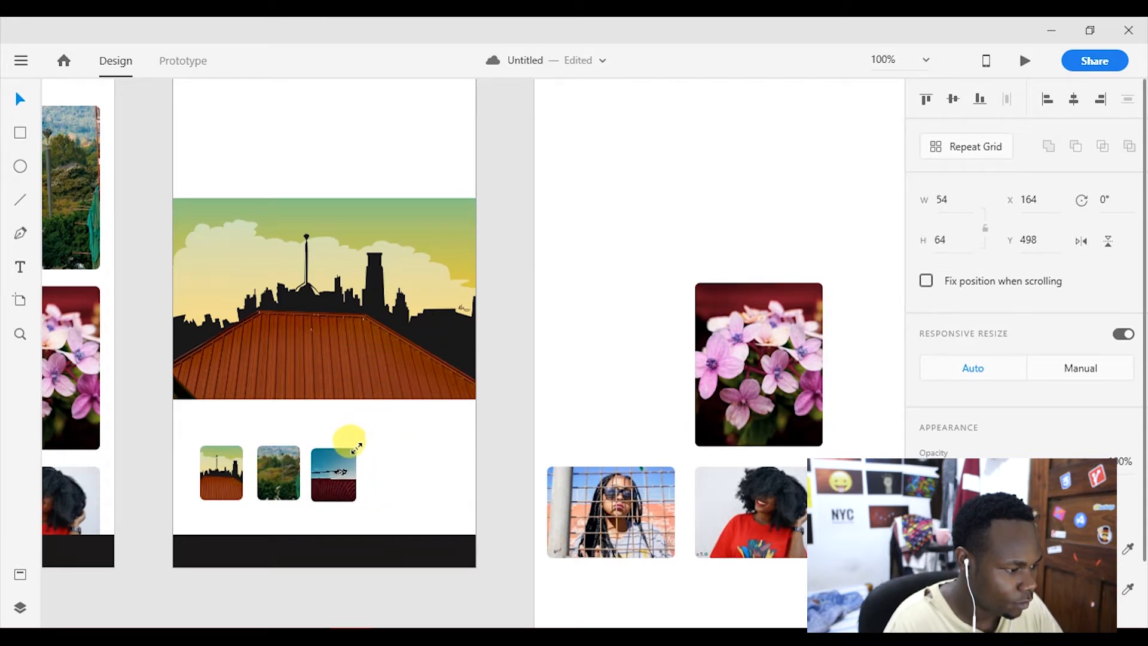
drag(340, 477, 343, 474)
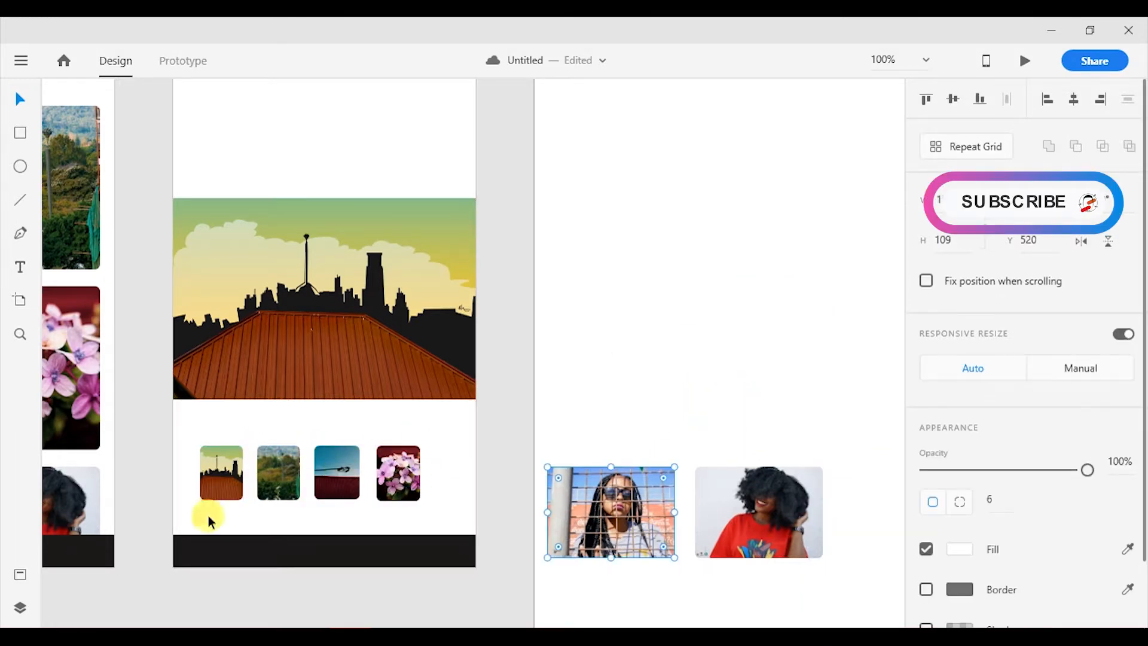
Replace the menu icon in the Android Mobile – 2 header with the title "Photos" in Segoe UI, size 20.
key(ctrl+0)
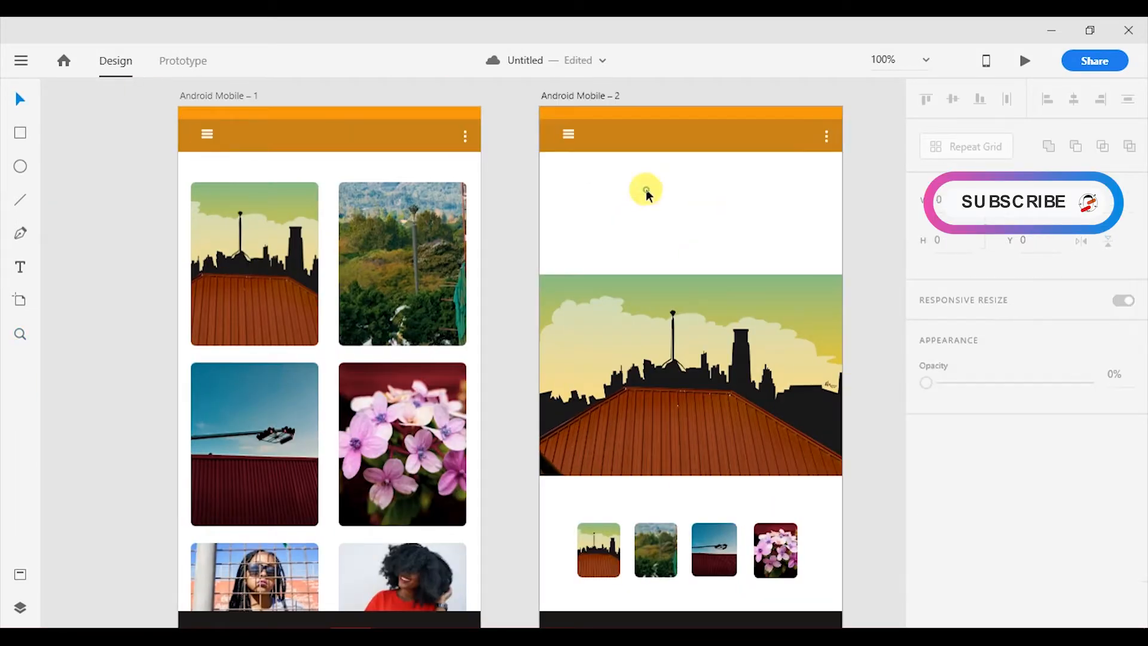
click(211, 263)
key(Delete)
key(t)
click(191, 273)
text(GA)
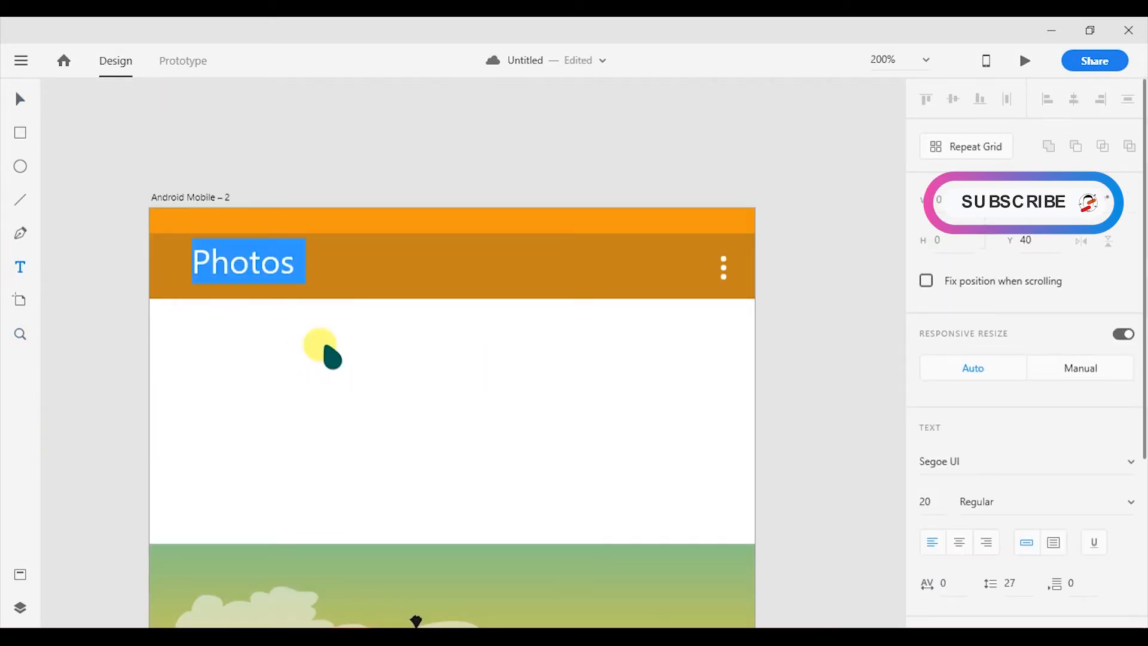
key(Escape)
Draw a white back arrowhead with the Pen tool before the "Photos" title and adjust its corner points.
key(ctrl+=)
key(p)
click(317, 294)
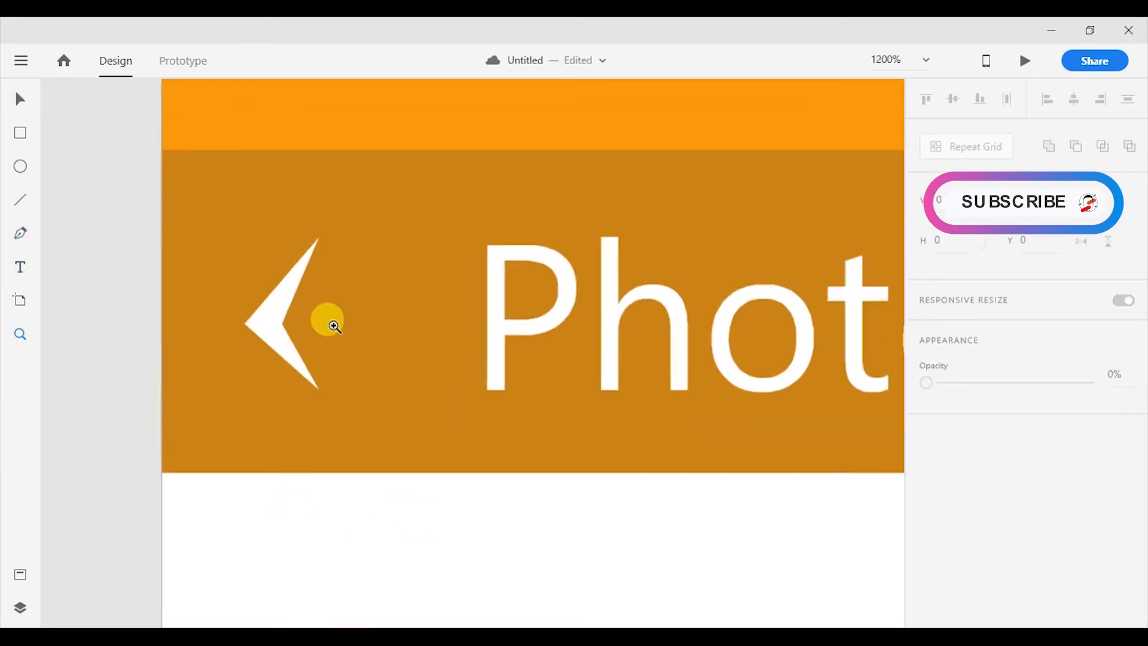
key(ctrl+=)
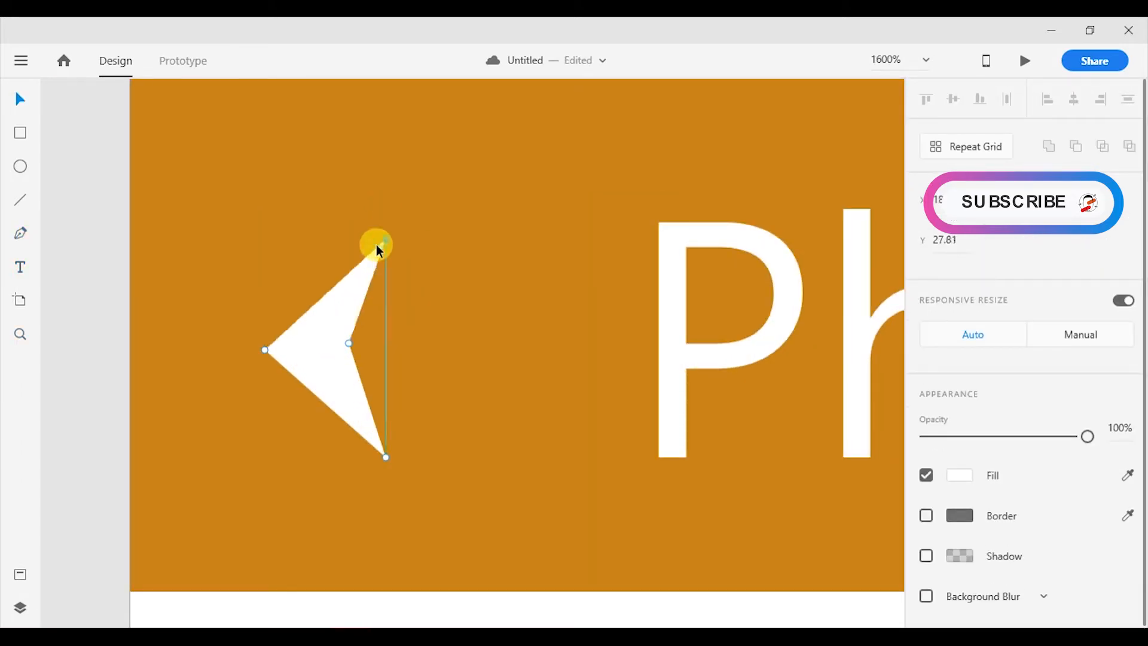
drag(385, 456, 371, 437)
key(Escape)
key(z)
key(ctrl+minus)
key(ctrl+minus)
Add a white rounded square and a white circle about 17 high, both without borders, to the Android Mobile – 2 navigation bar.
alt+click(537, 473)
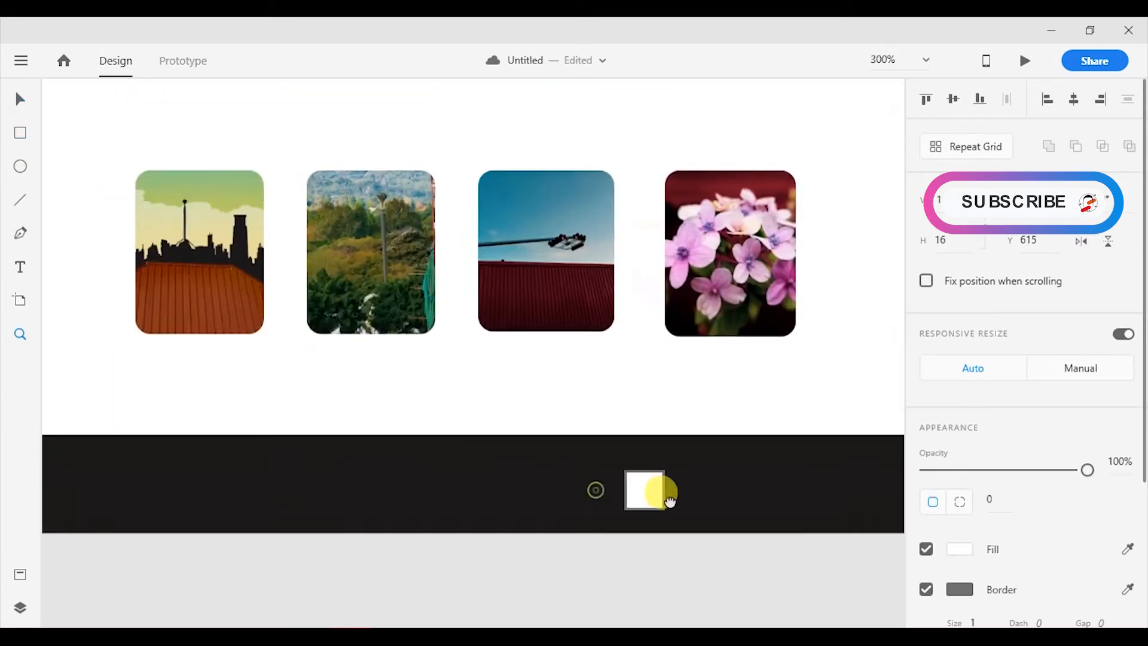
click(681, 506)
click(1029, 501)
click(20, 167)
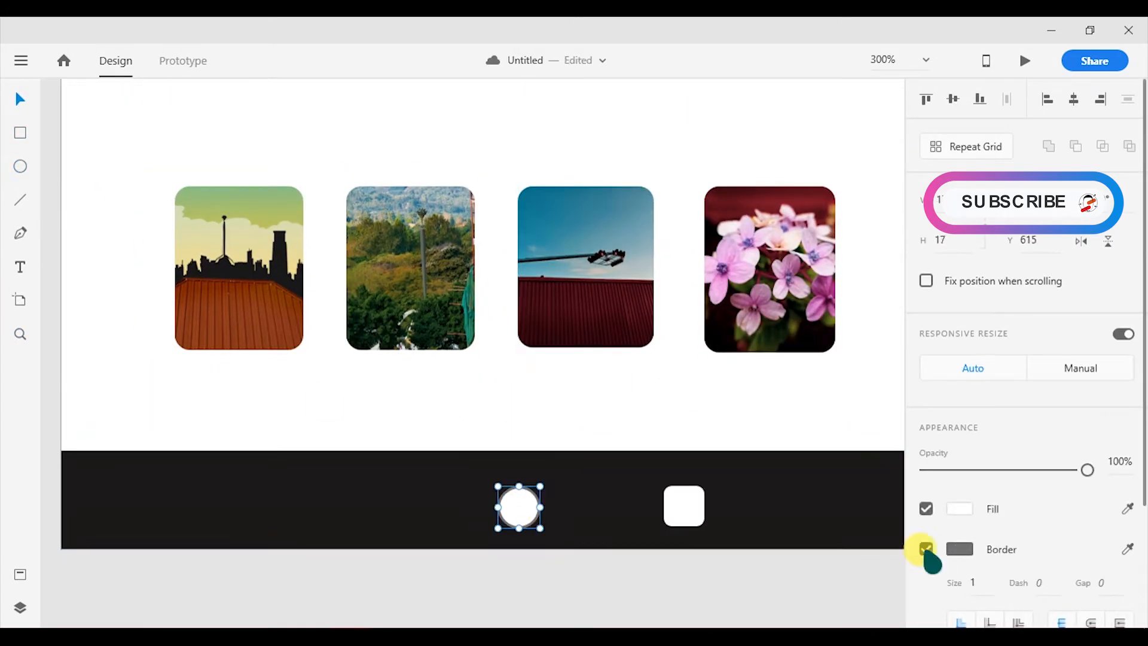
Draw a white back triangle with the Pen tool beside the circle in the Android Mobile – 2 navigation bar.
key(p)
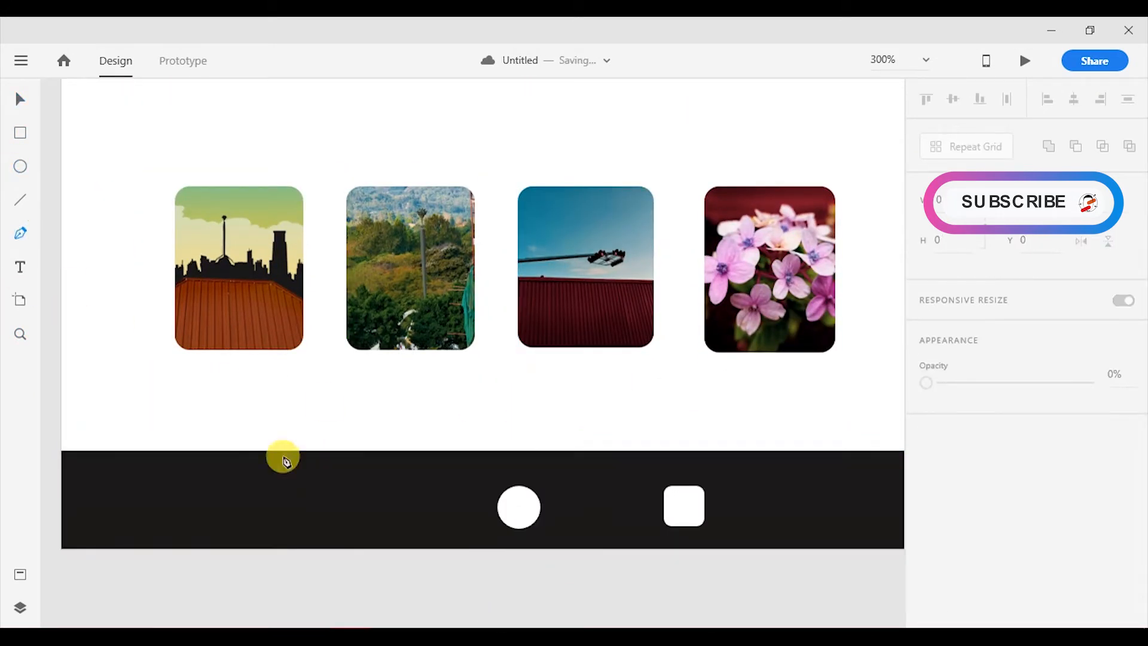
click(338, 486)
click(316, 506)
click(338, 486)
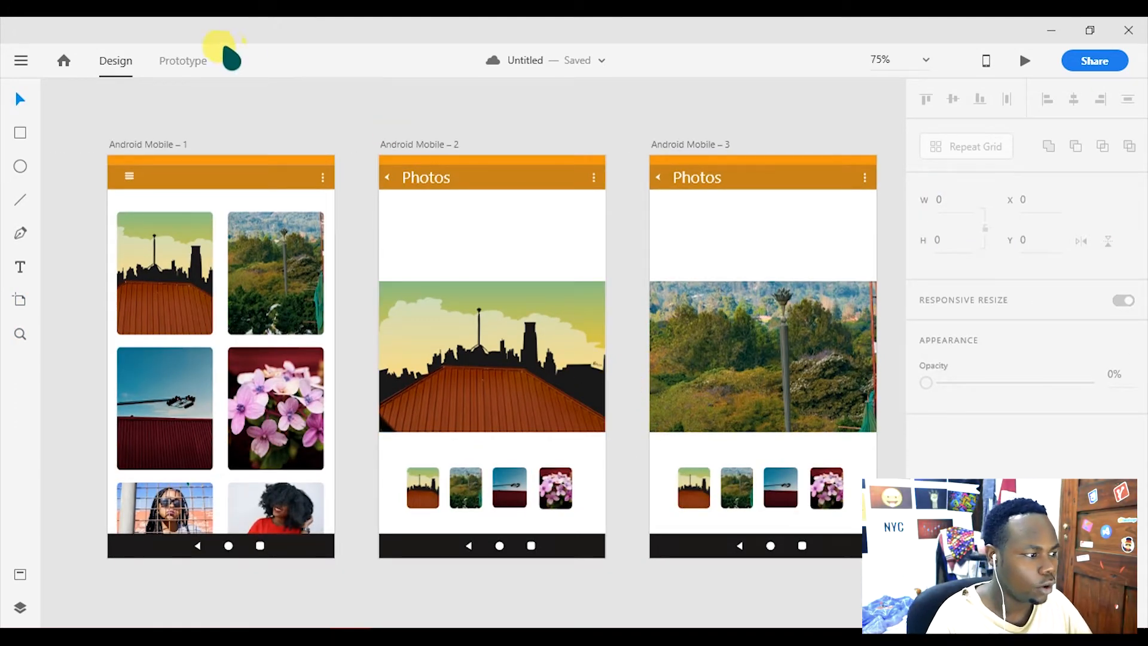
Link the skyline card on Android Mobile – 1 to Android Mobile – 2 with a tap transition and Slide Right animation.
click(182, 61)
click(170, 258)
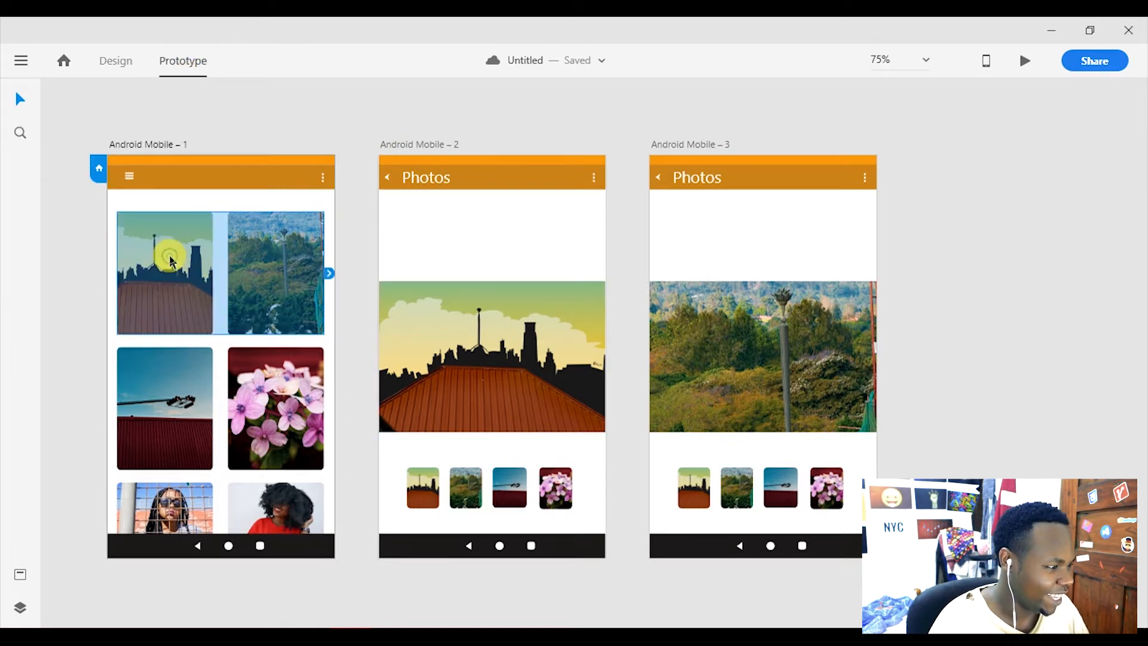
double_click(171, 285)
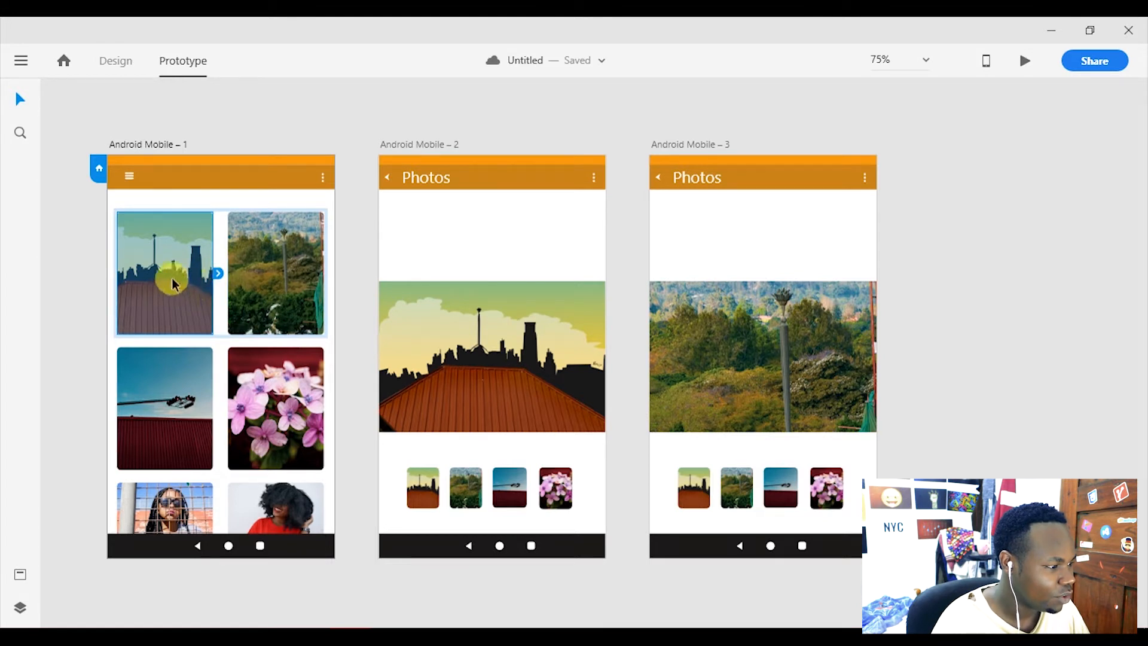
drag(217, 274, 382, 459)
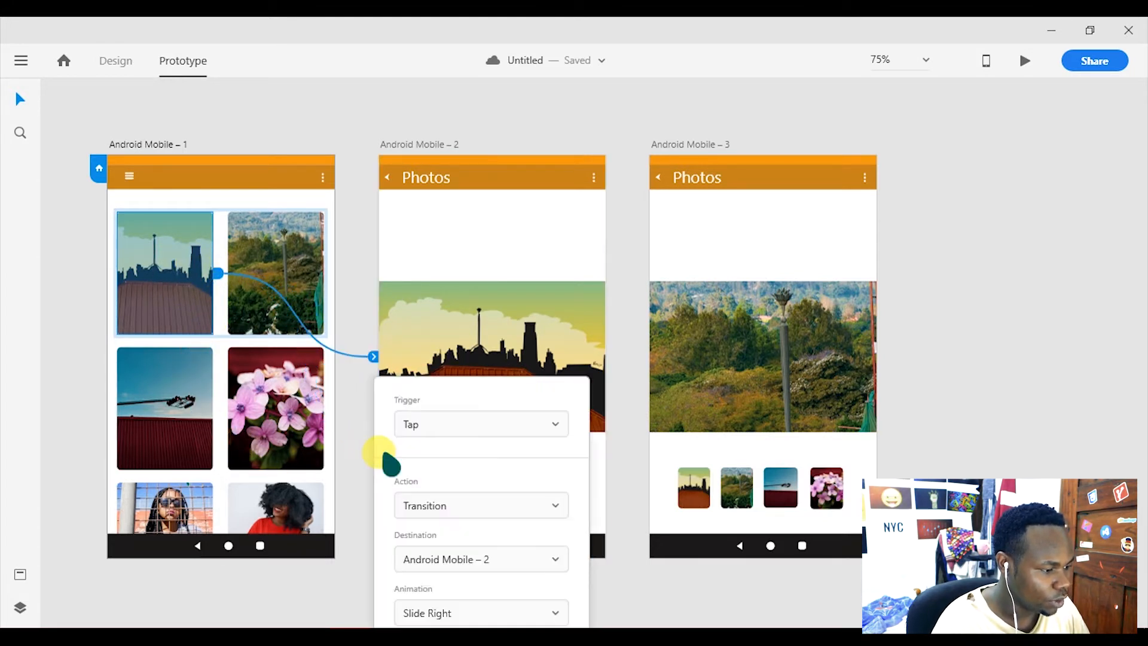
click(481, 610)
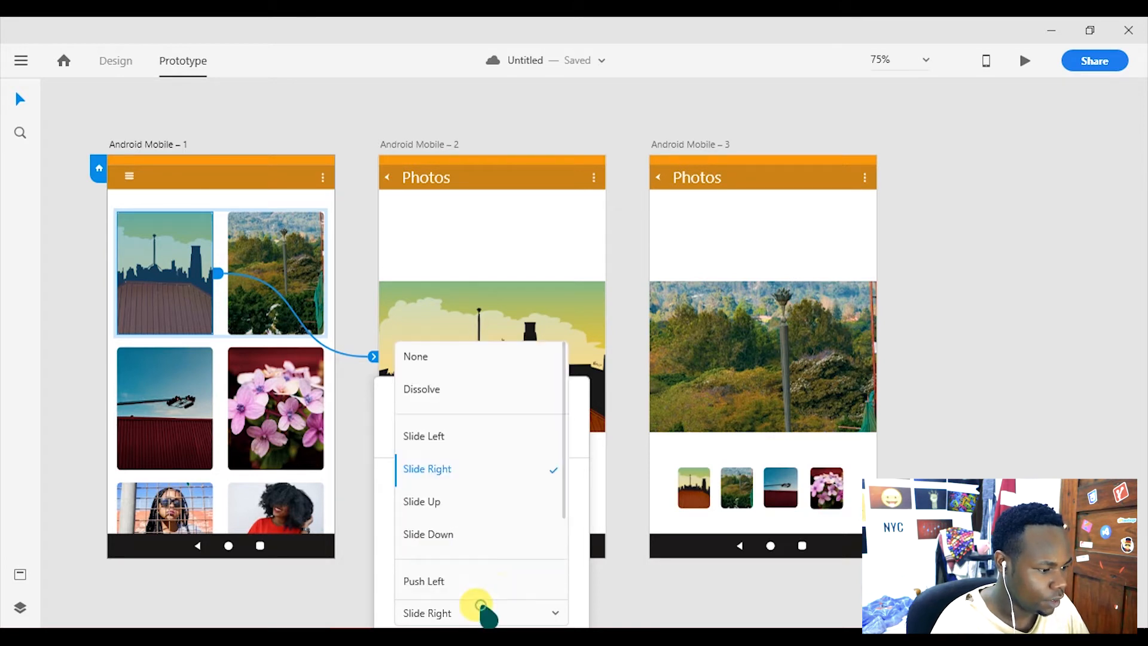
click(437, 469)
click(919, 407)
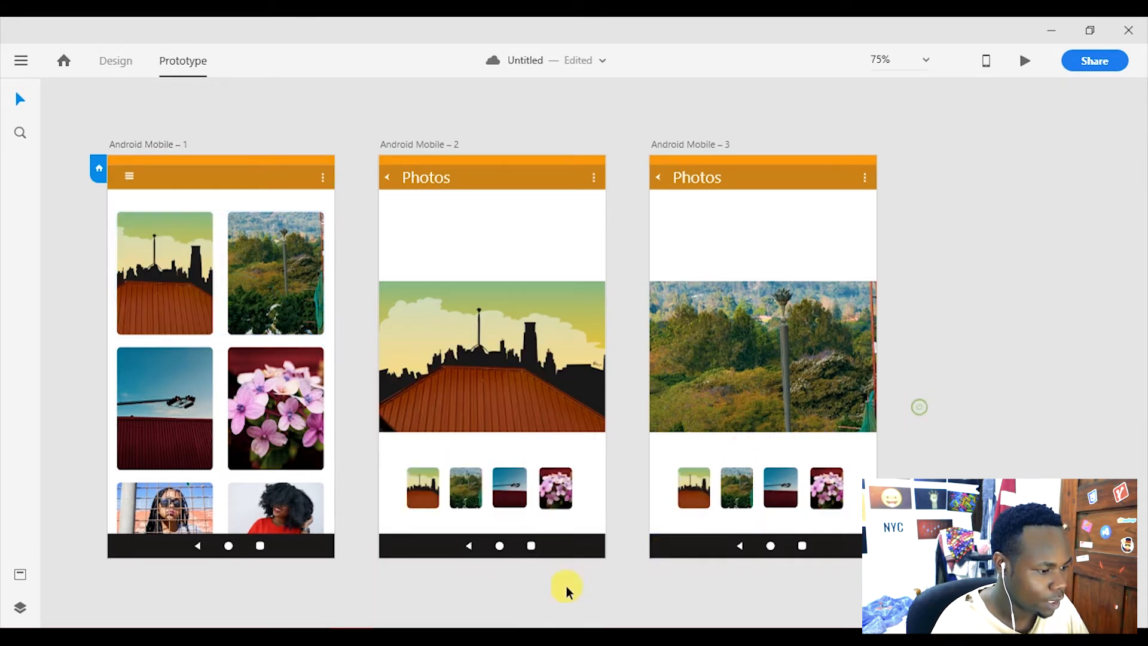
Link the navigation bar's back triangle on Android Mobile – 2 to Android Mobile – 1 with a tap transition and Slide Left animation.
click(471, 554)
double_click(470, 549)
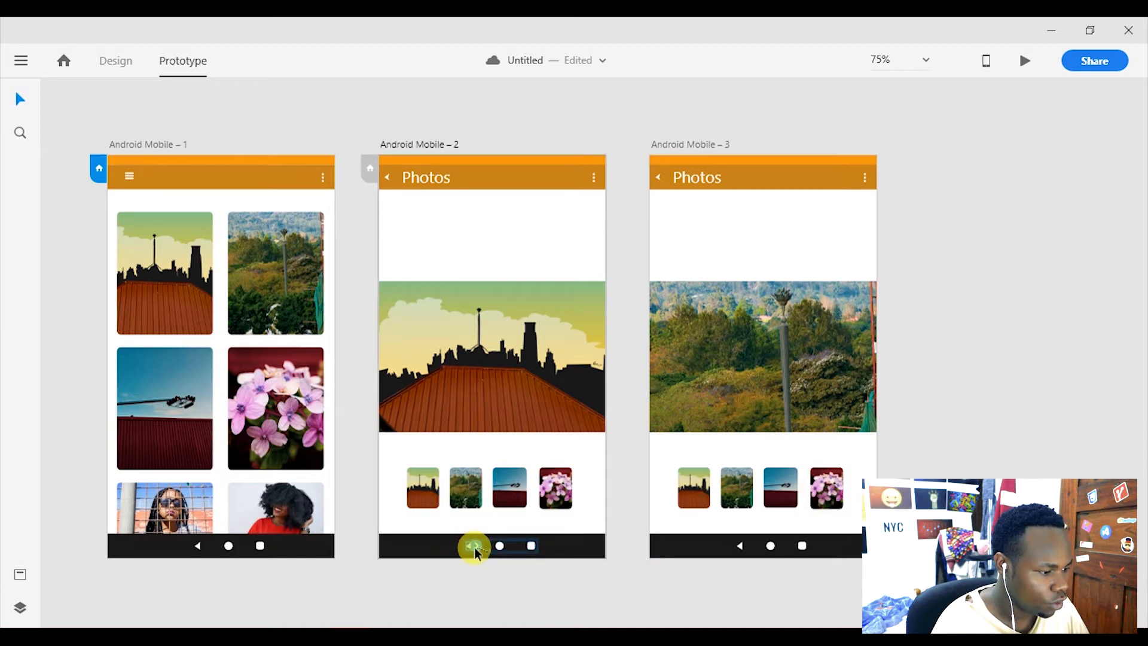
drag(475, 545, 317, 546)
drag(318, 468, 332, 447)
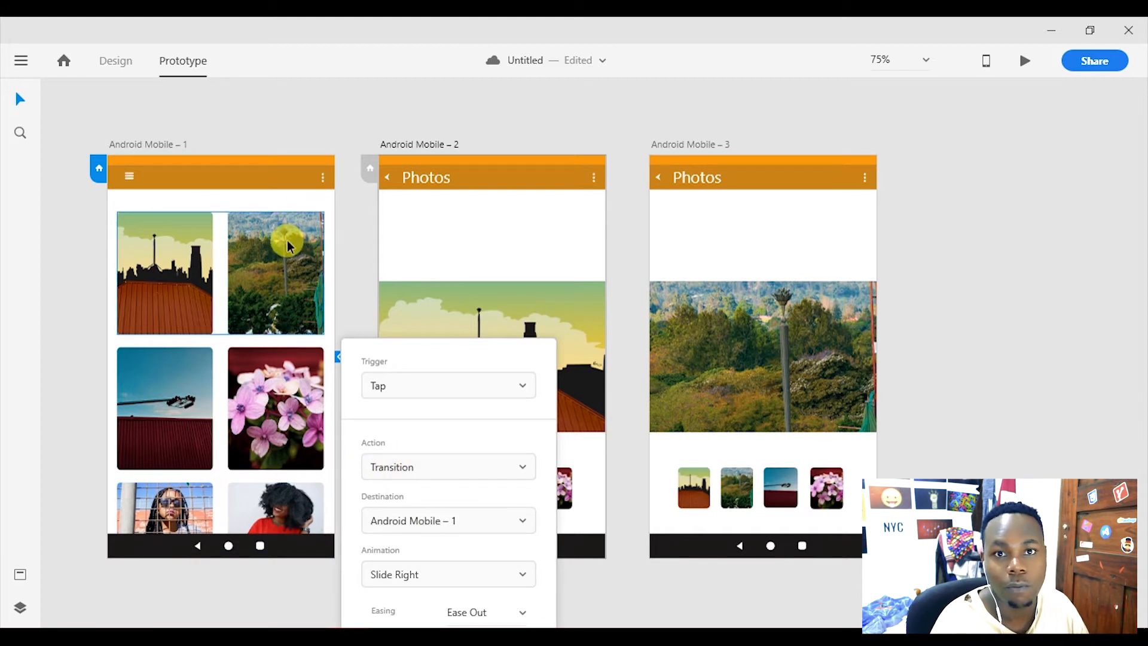
click(442, 575)
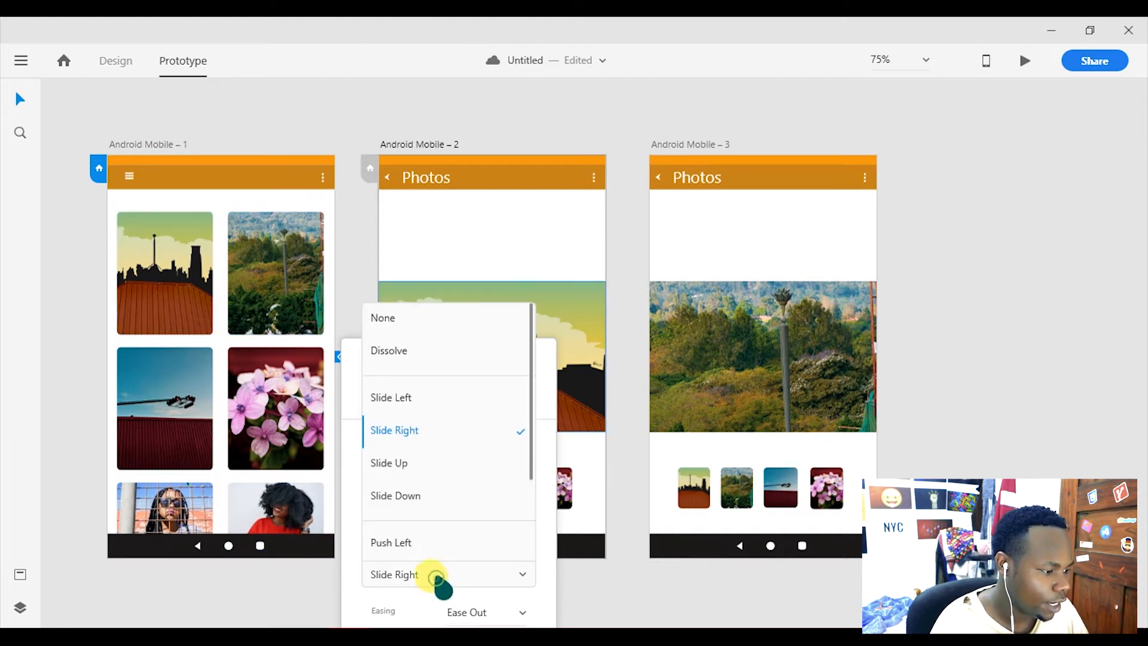
click(410, 398)
click(611, 571)
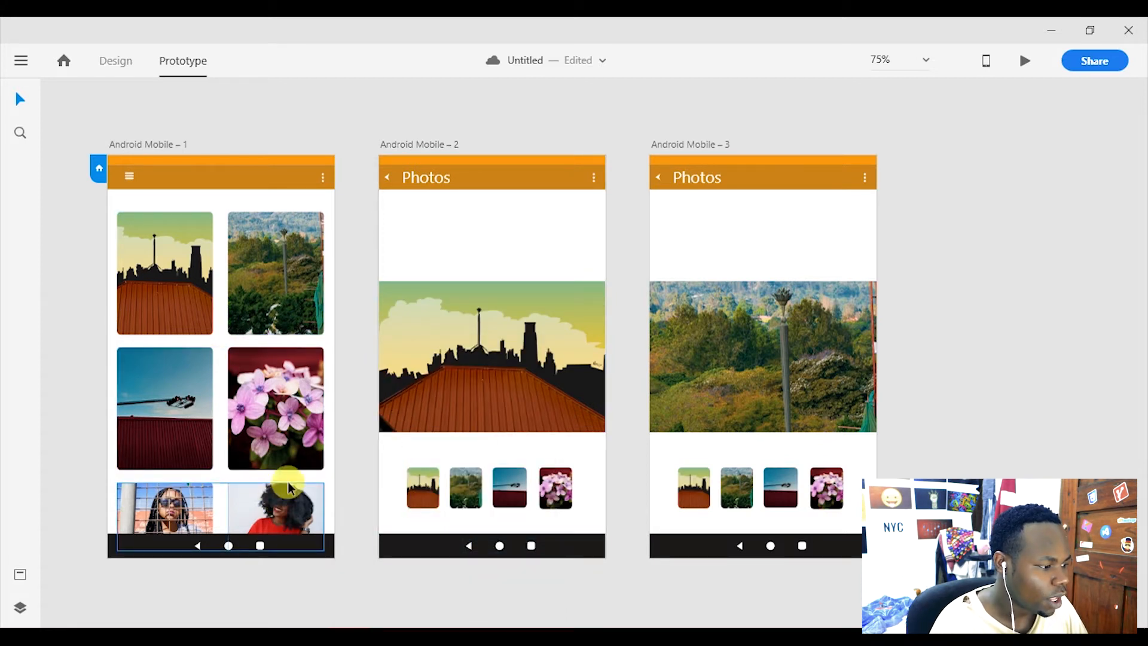
Link the greenery card on Android Mobile – 1 to Android Mobile – 3 with a Slide Left transition.
click(290, 289)
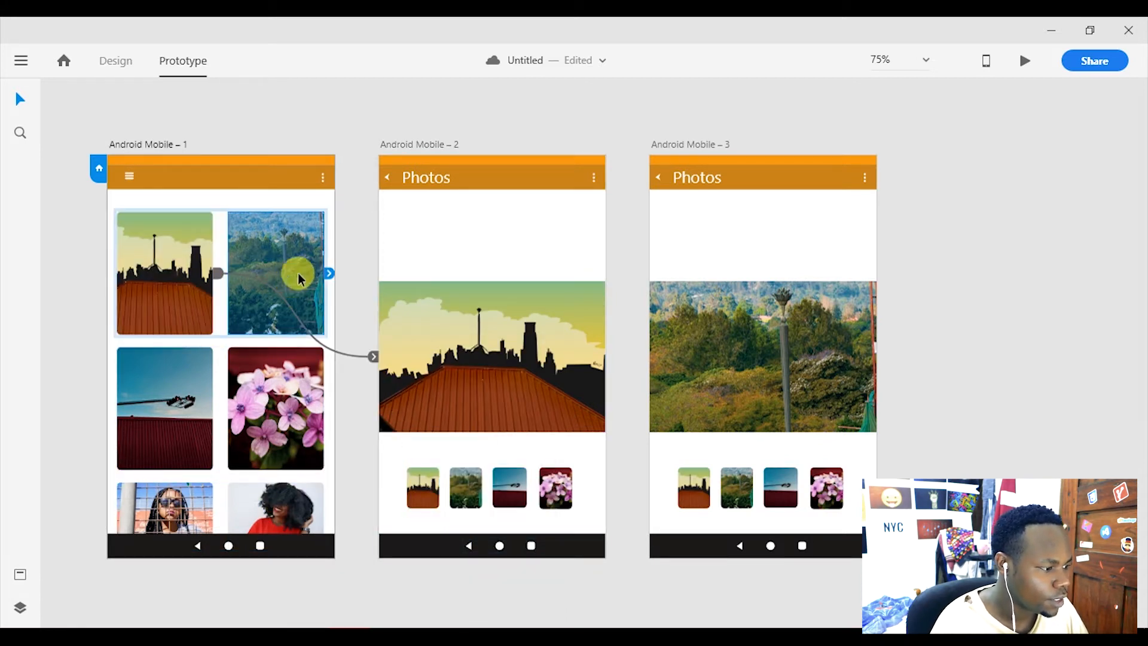
drag(328, 274, 679, 415)
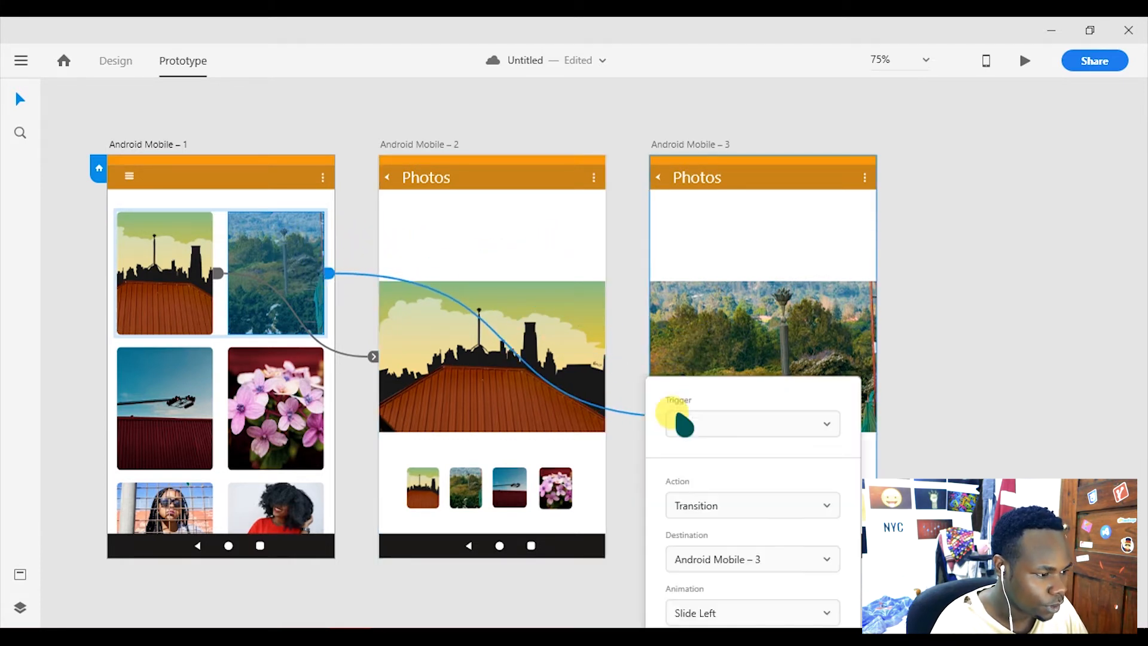
click(726, 615)
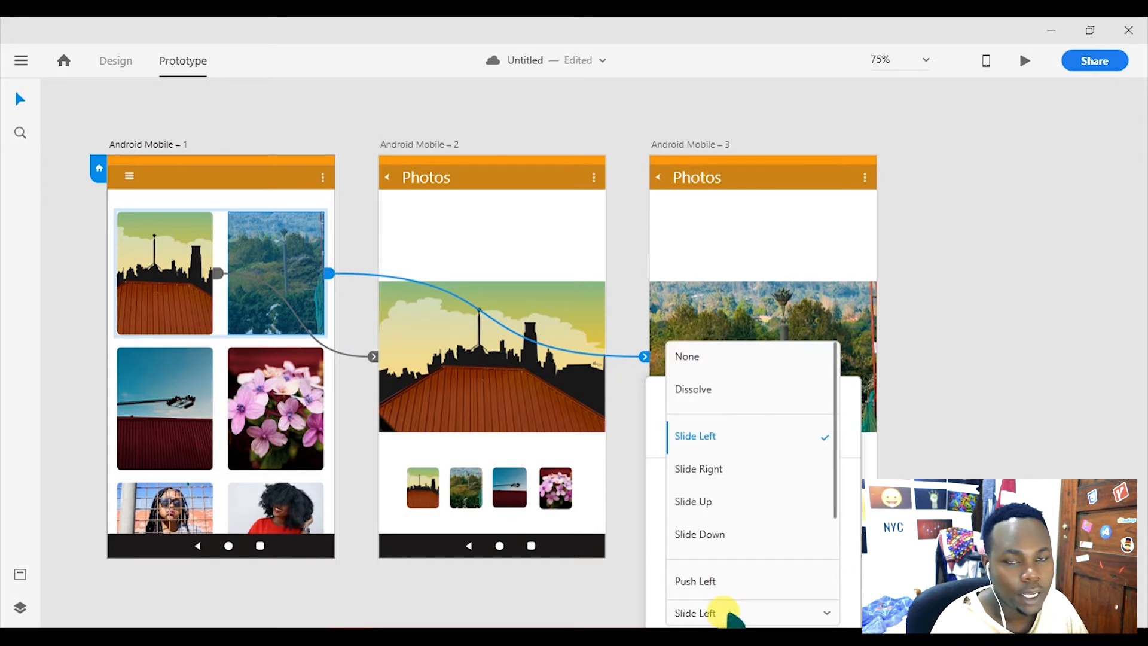
click(739, 435)
click(977, 400)
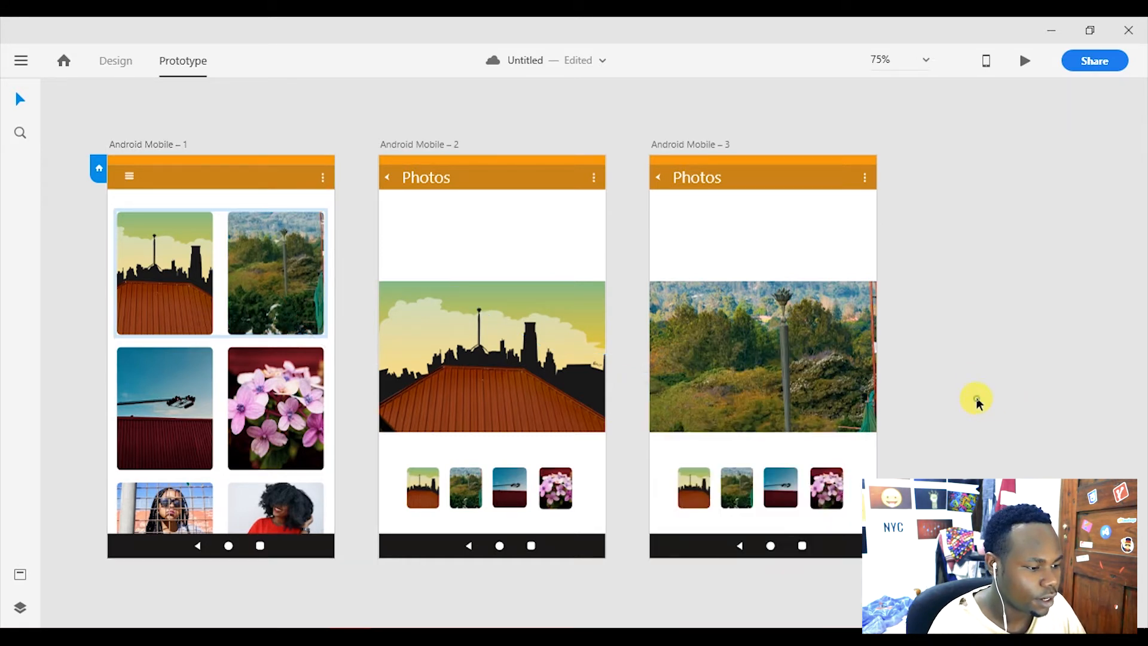
Link the navigation bar's back triangle on Android Mobile – 3 to Android Mobile – 1 with a tap transition and Slide Down animation.
click(742, 549)
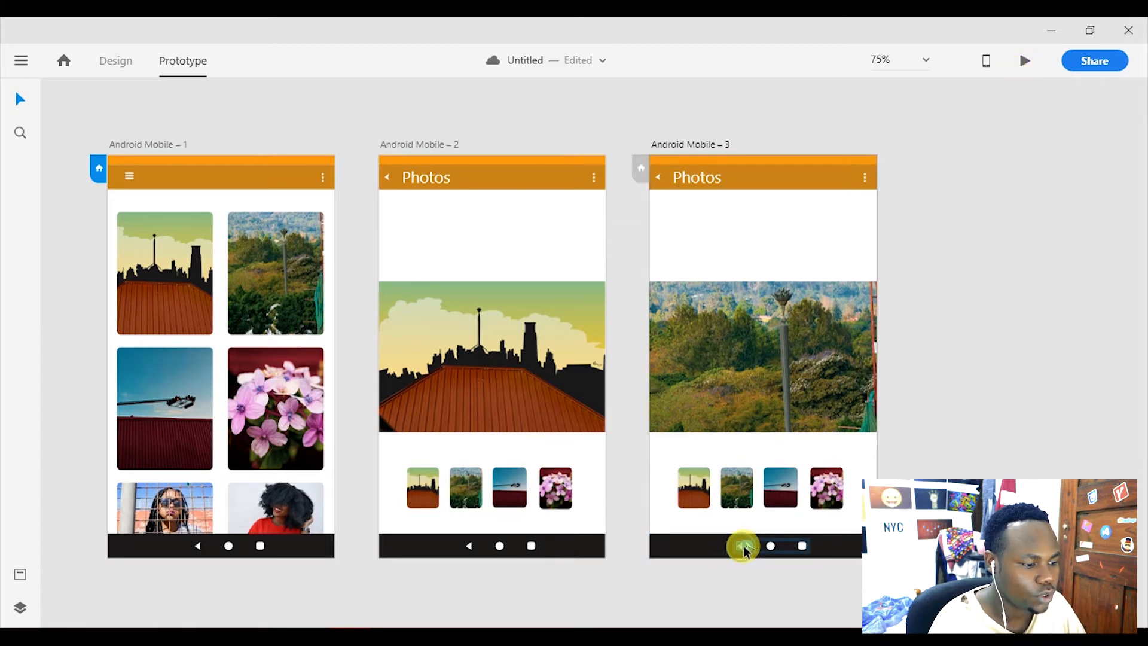
drag(757, 622, 326, 479)
click(471, 573)
click(406, 495)
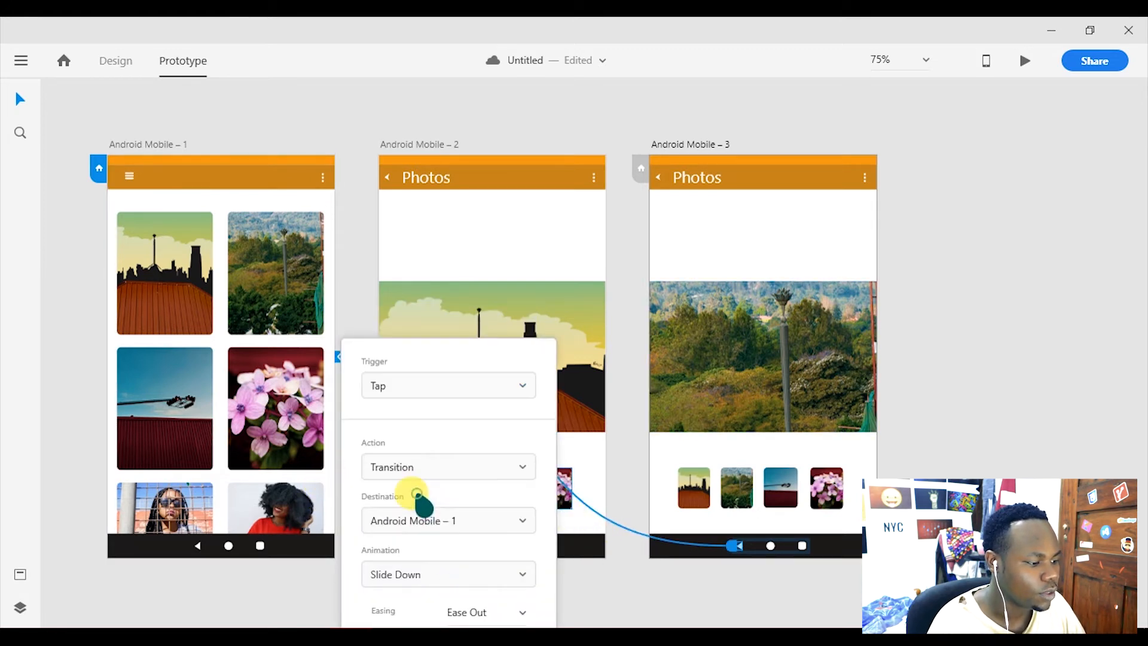
click(949, 358)
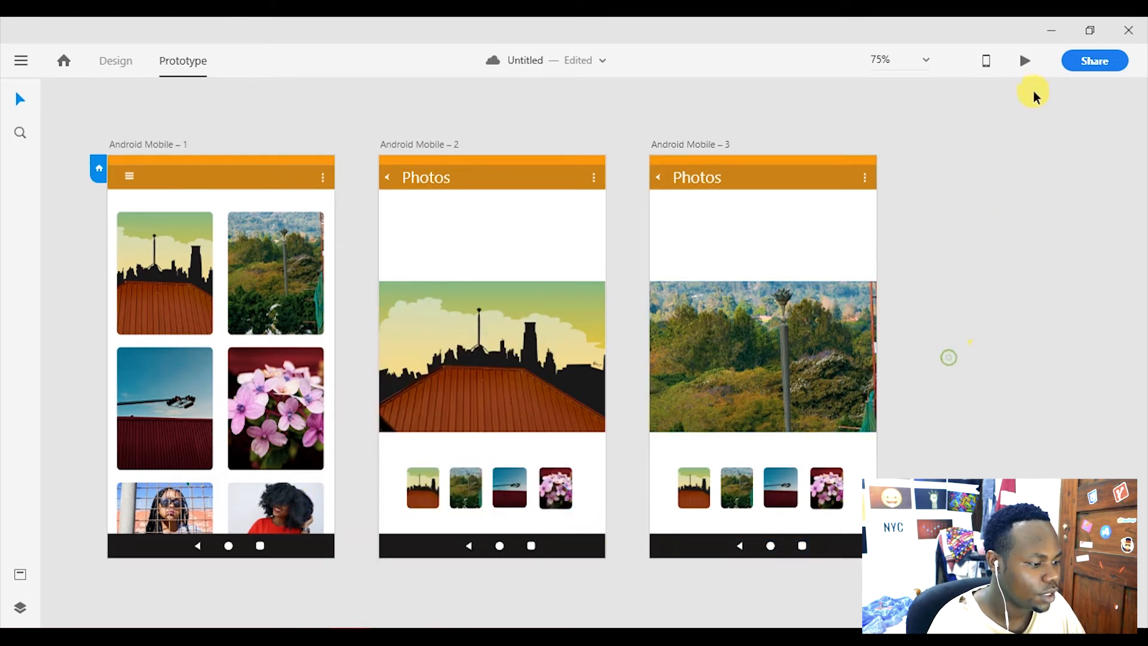
Preview the prototype and test opening the skyline and greenery photos, returning each time with the navigation bar's back triangle.
click(1023, 60)
drag(841, 109, 981, 45)
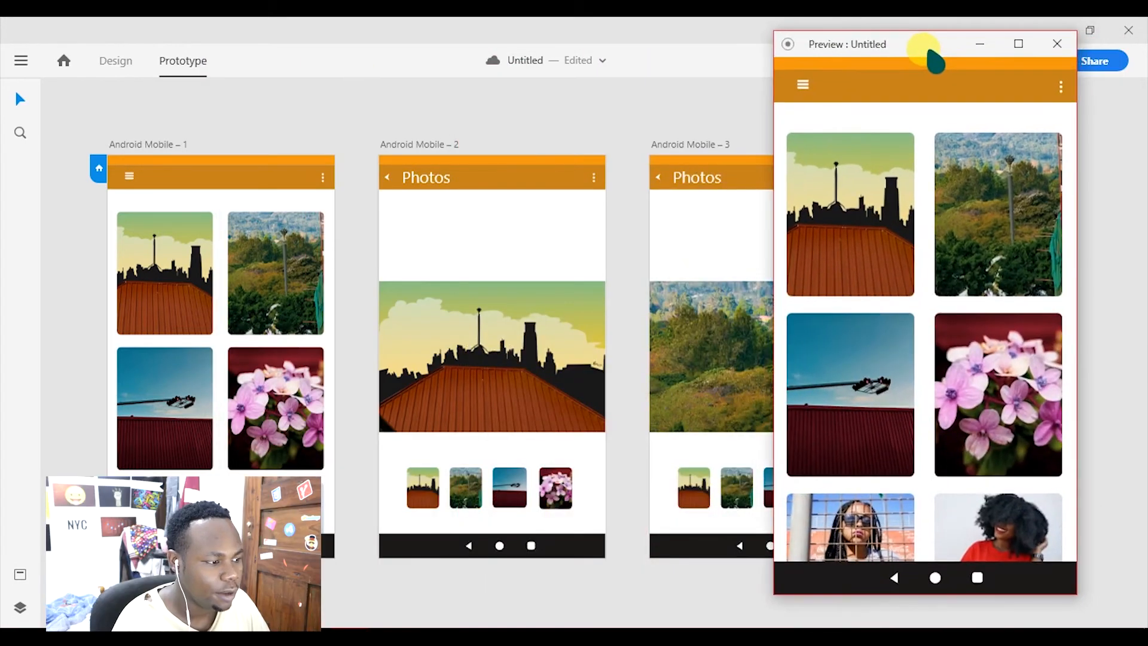
click(846, 225)
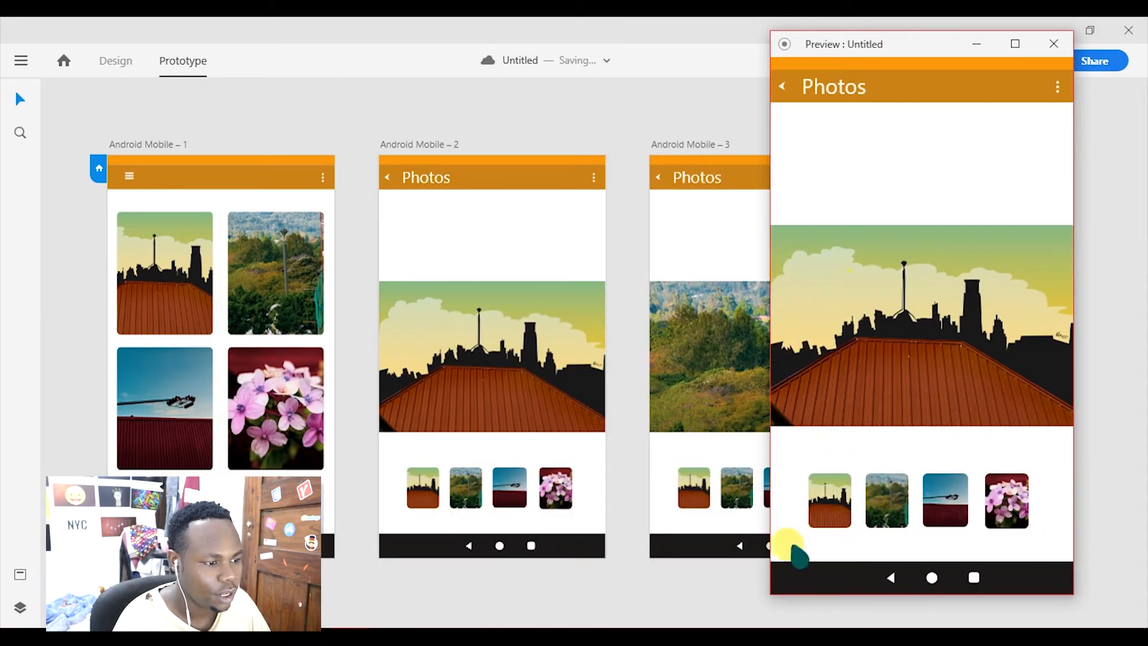
click(891, 578)
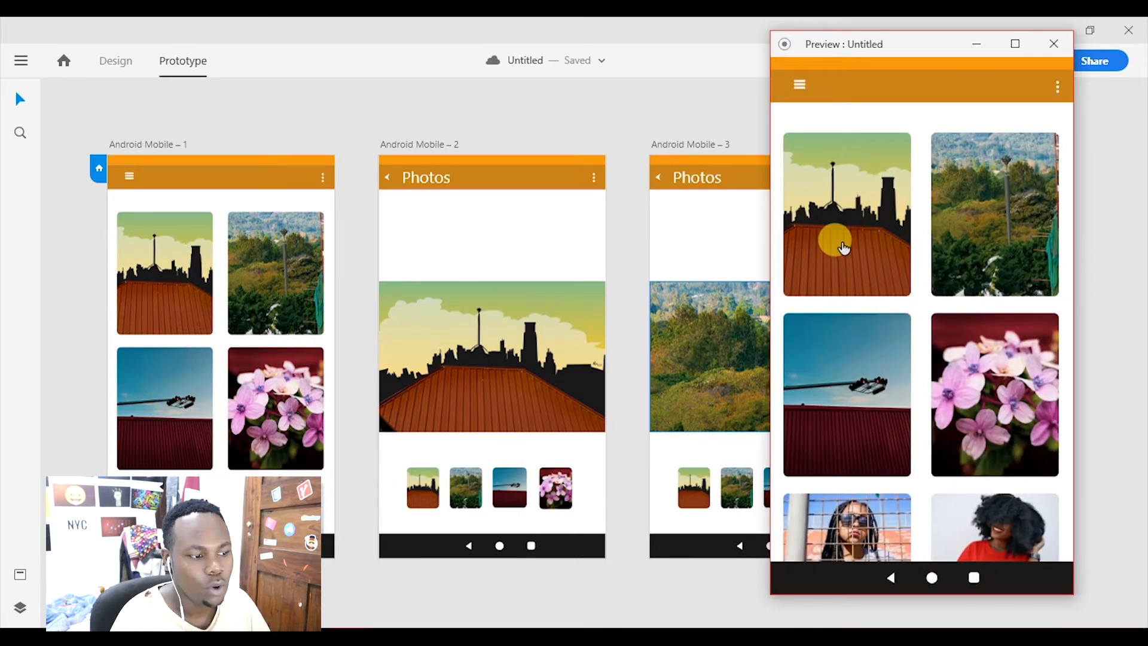
click(974, 232)
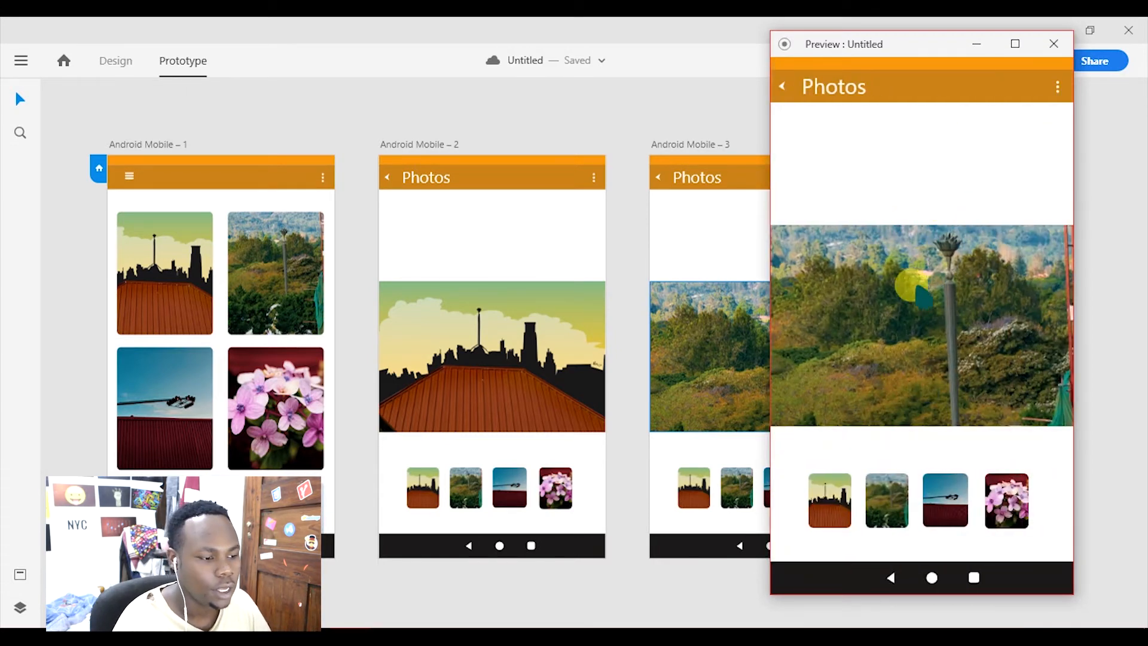
click(890, 577)
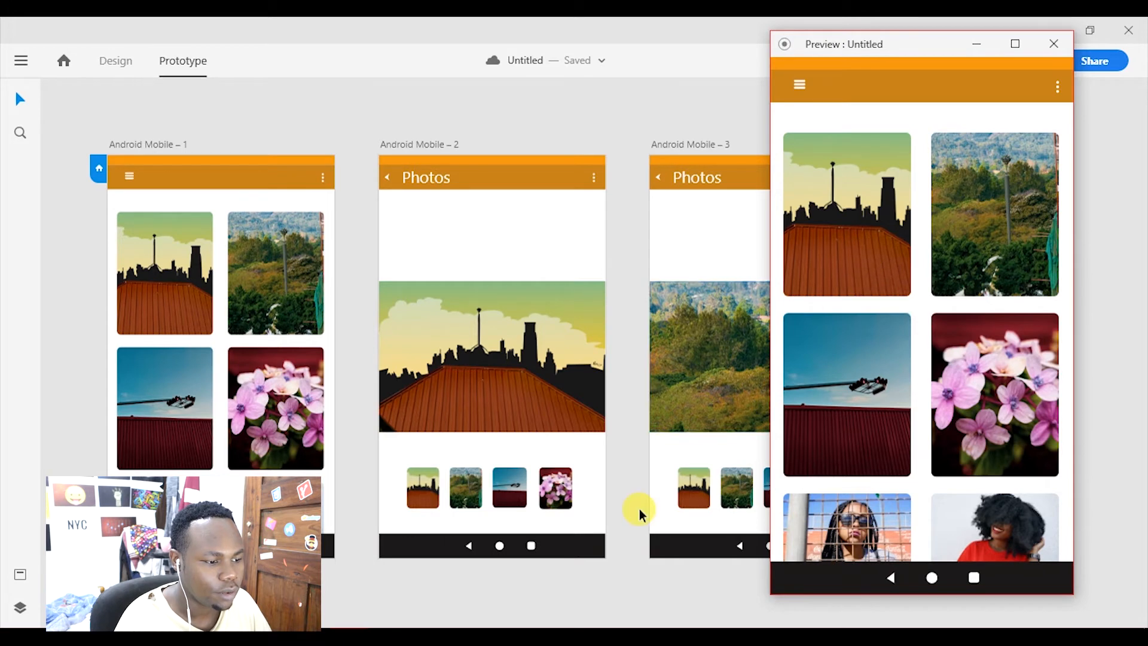
click(591, 596)
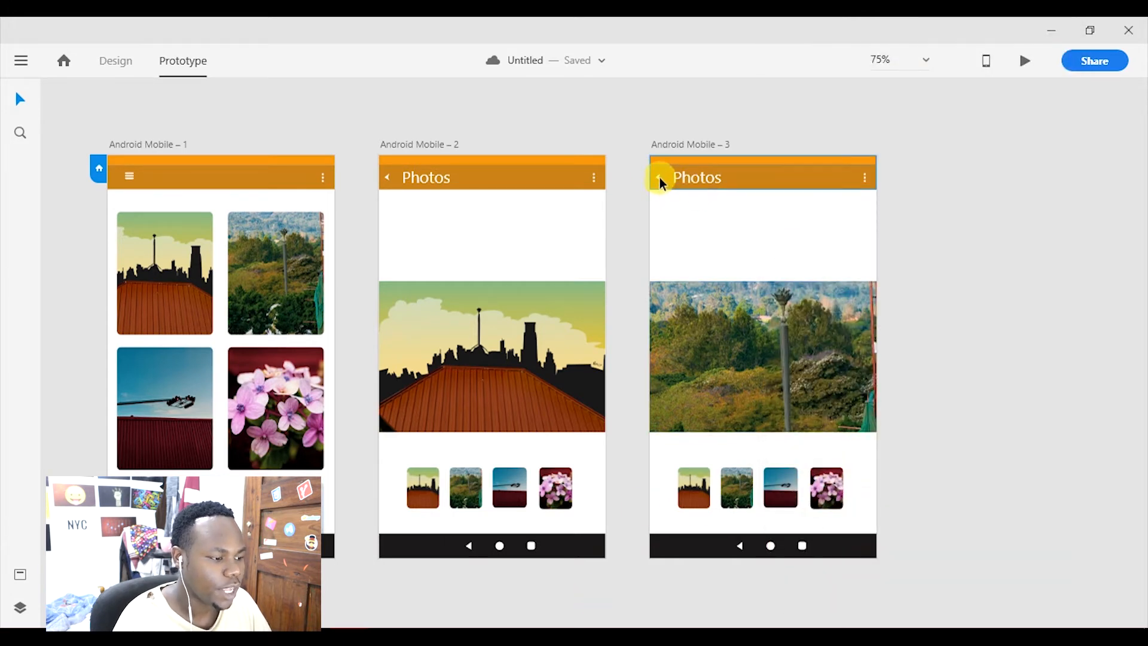
Link the header's back arrow on Android Mobile – 2 to Android Mobile – 1 with a tap transition and Slide Down animation.
click(387, 182)
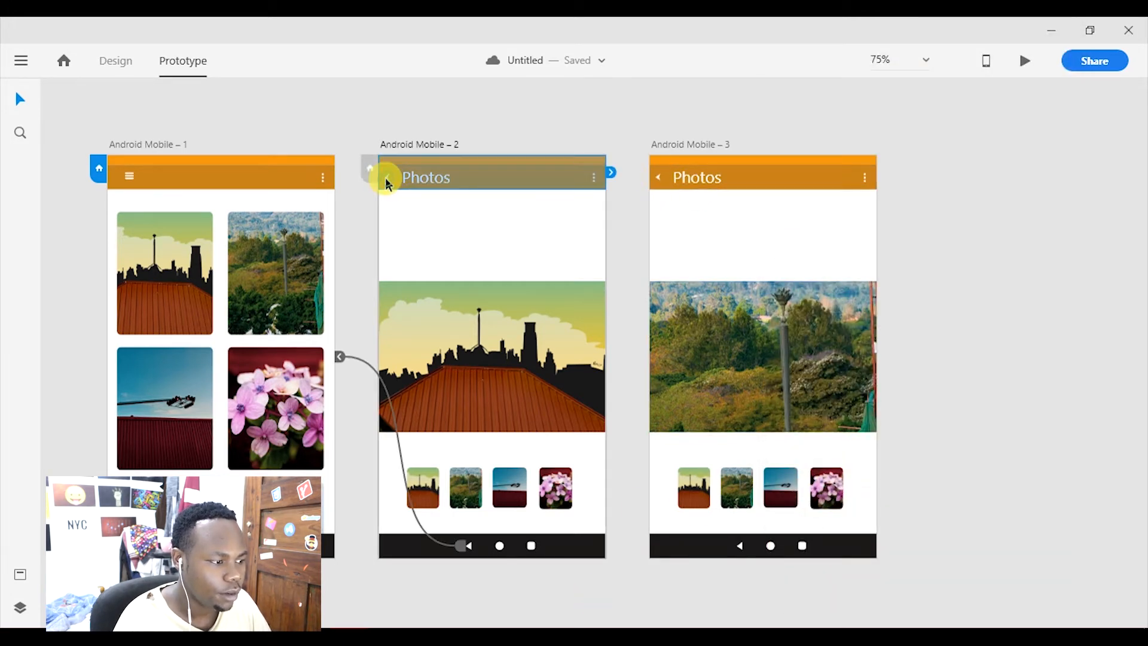
click(429, 227)
click(387, 180)
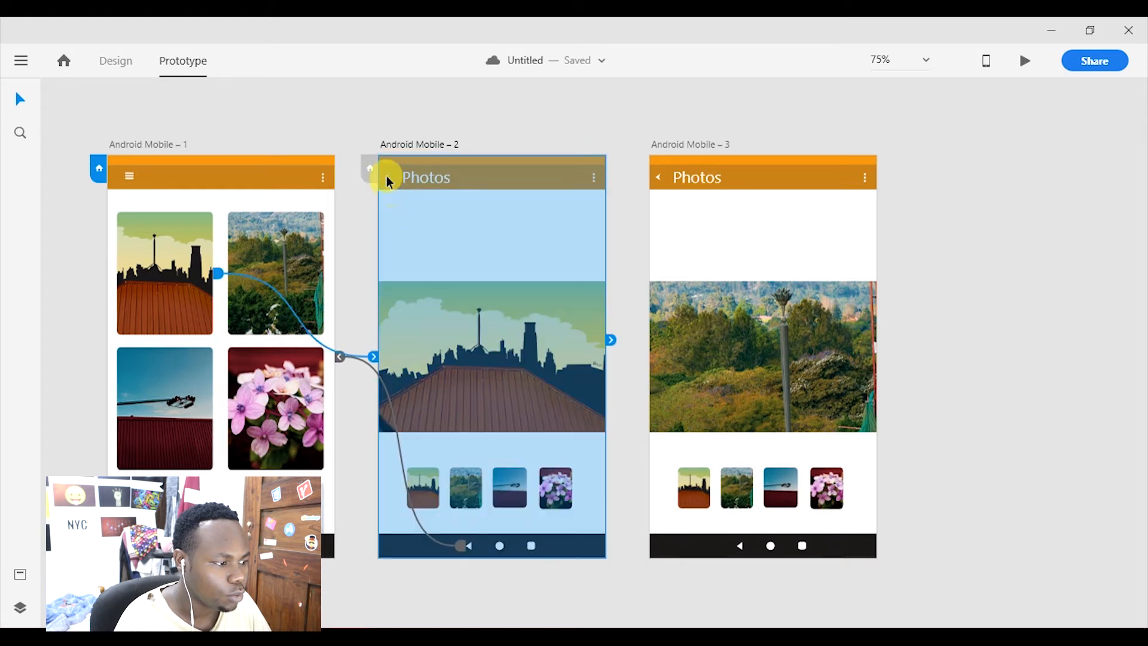
click(390, 182)
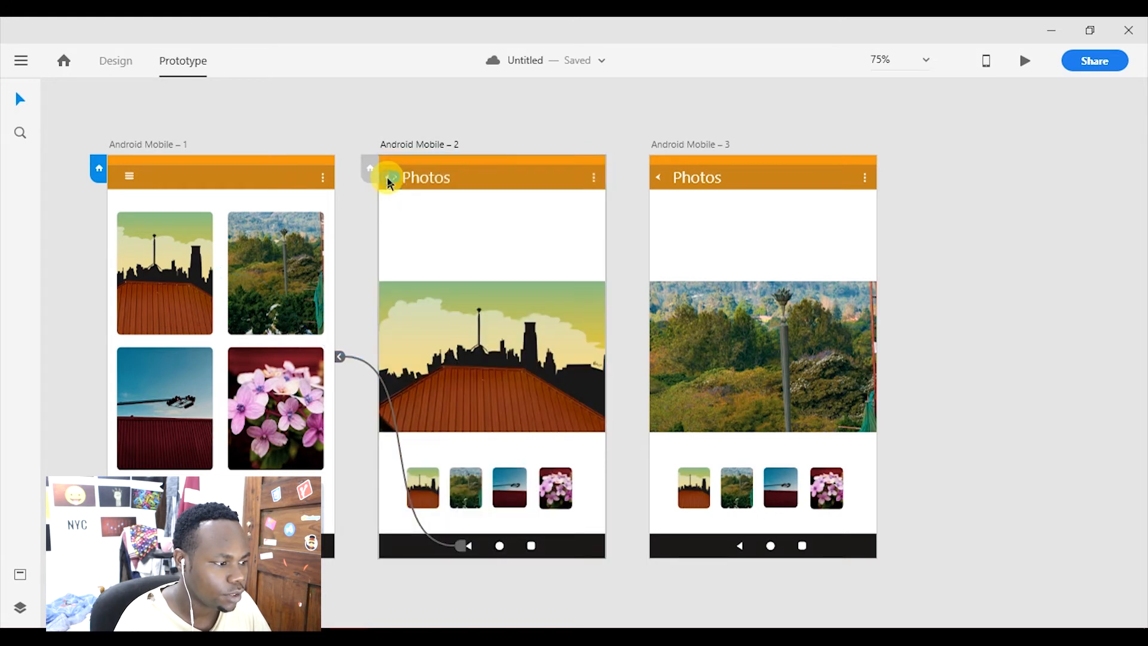
drag(397, 186, 319, 279)
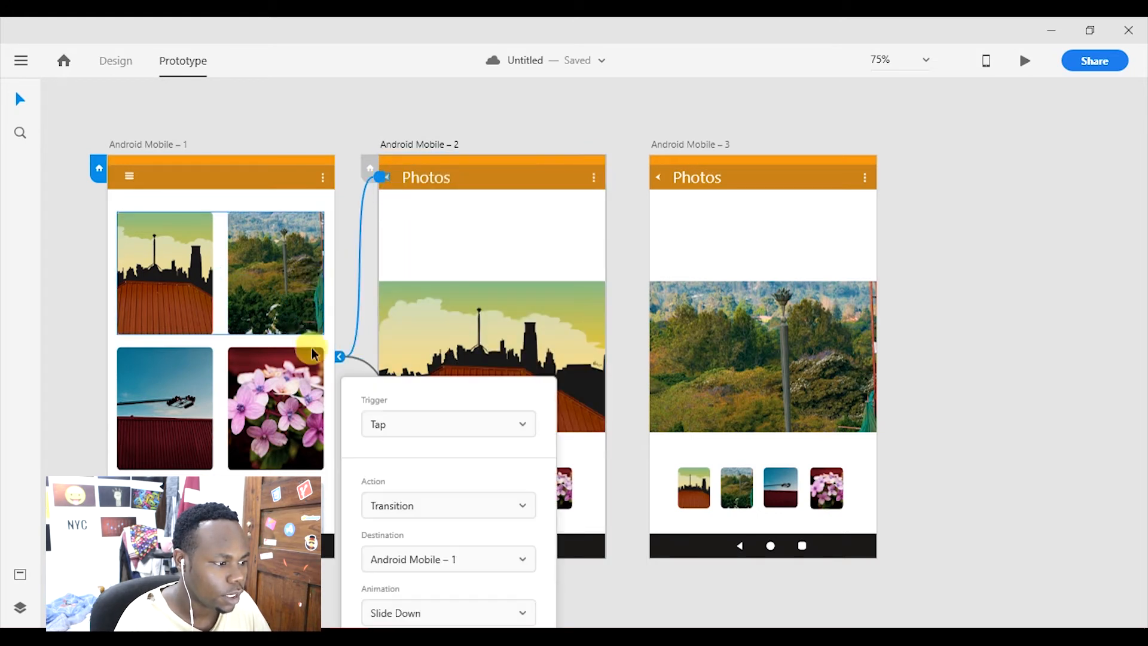
click(960, 313)
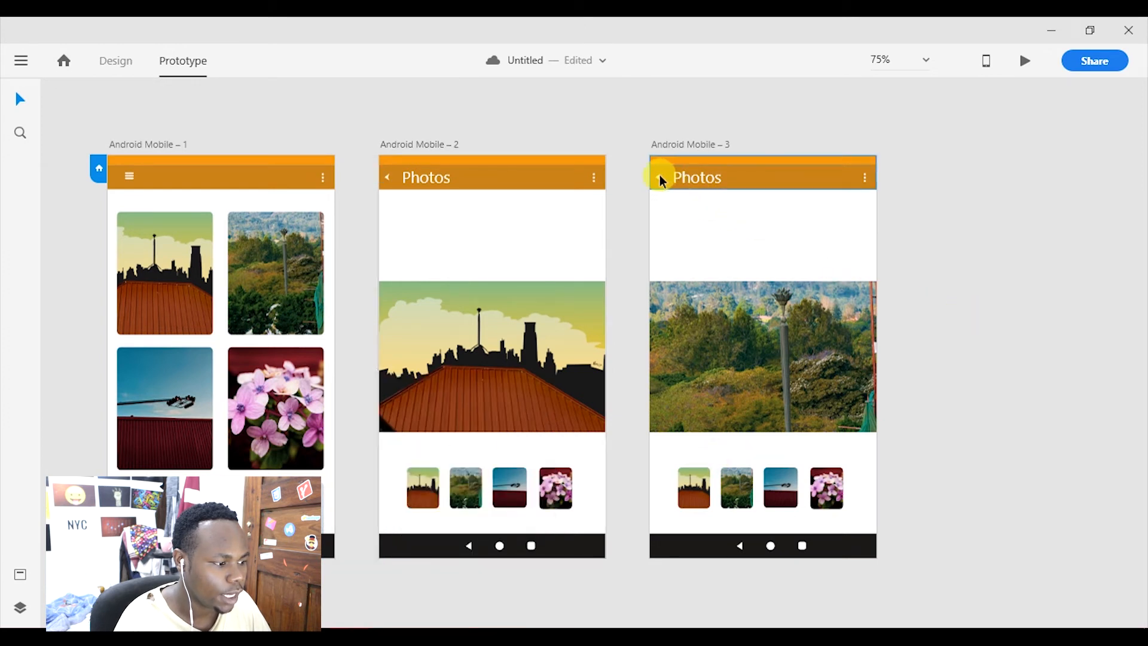
Link the header's back arrow on Android Mobile – 3 to Android Mobile – 1 and check the back links on both photo screens.
click(662, 181)
drag(665, 184, 300, 306)
click(387, 176)
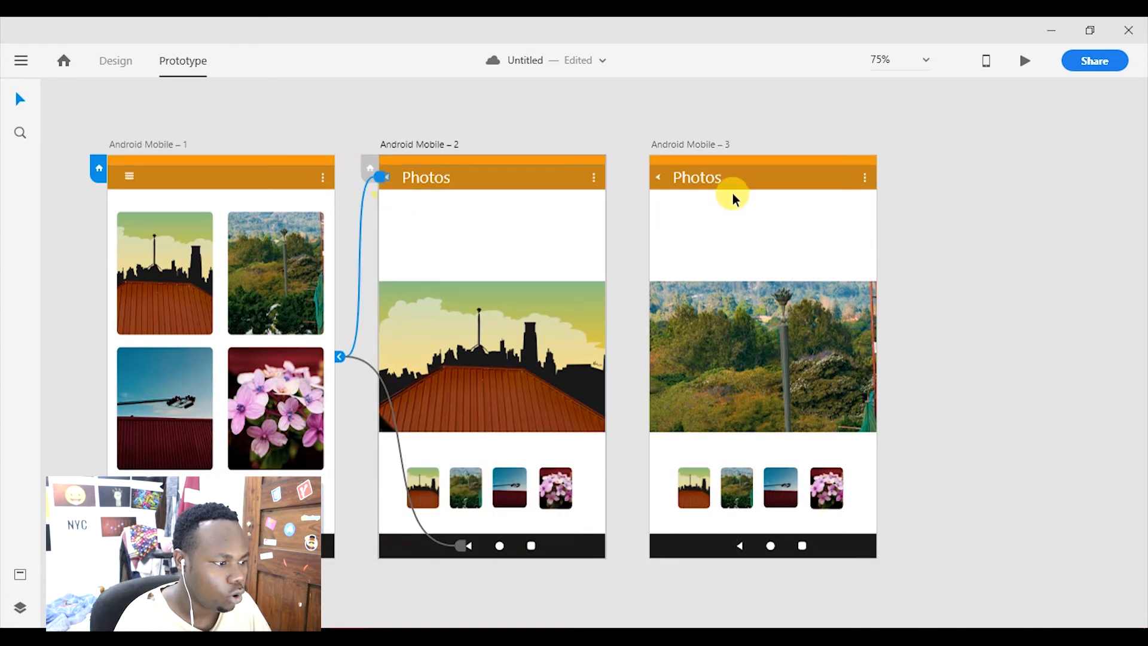
click(660, 181)
click(748, 548)
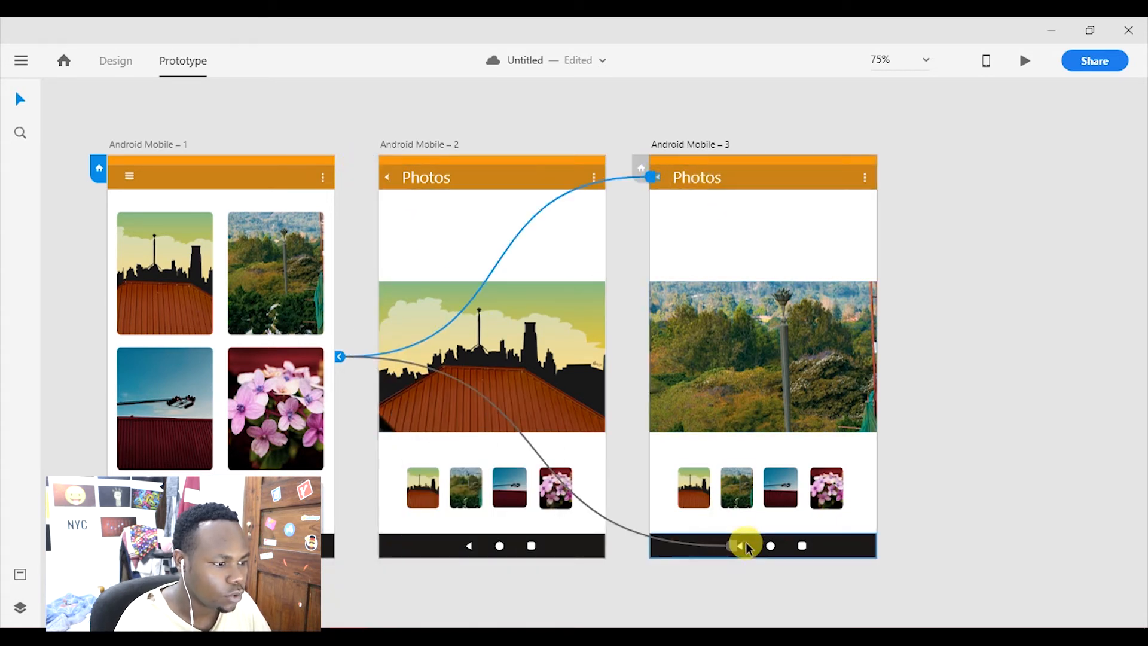
Preview the prototype again and test the header back arrows and navigation bar back triangle from the skyline and greenery photo screens.
click(1023, 63)
click(904, 478)
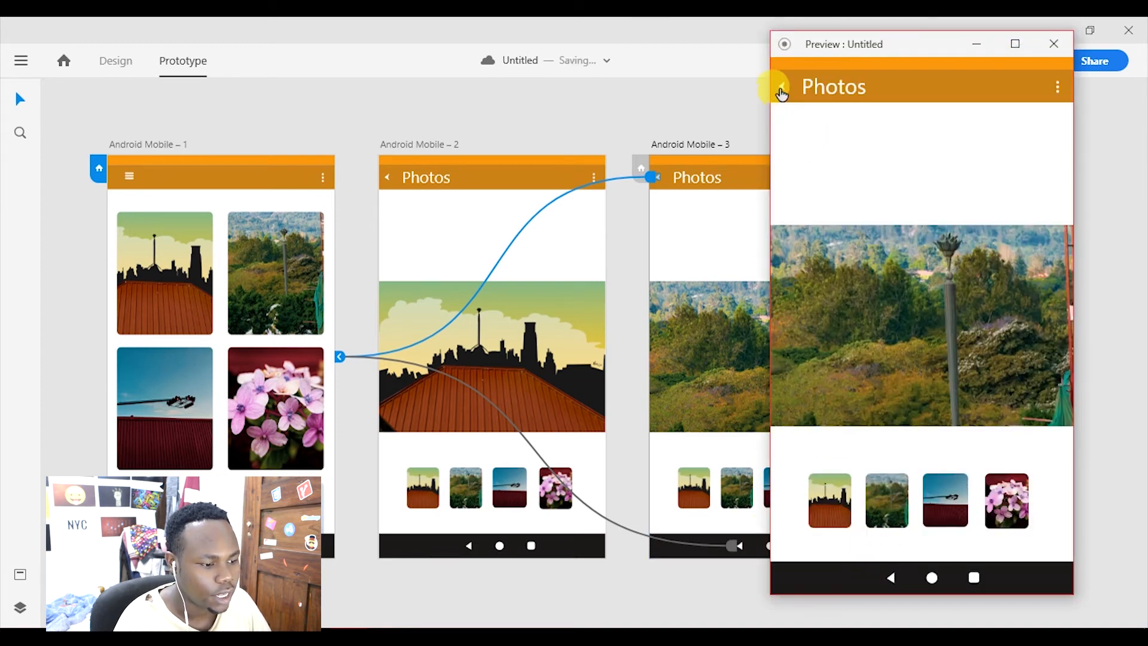
click(781, 88)
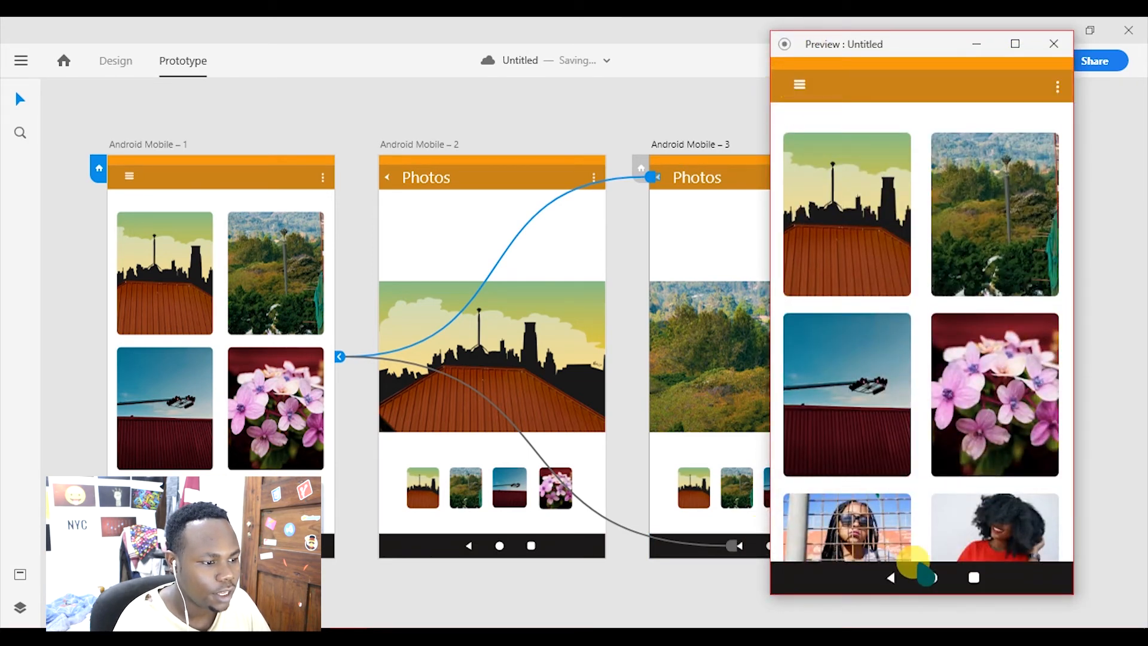
click(888, 195)
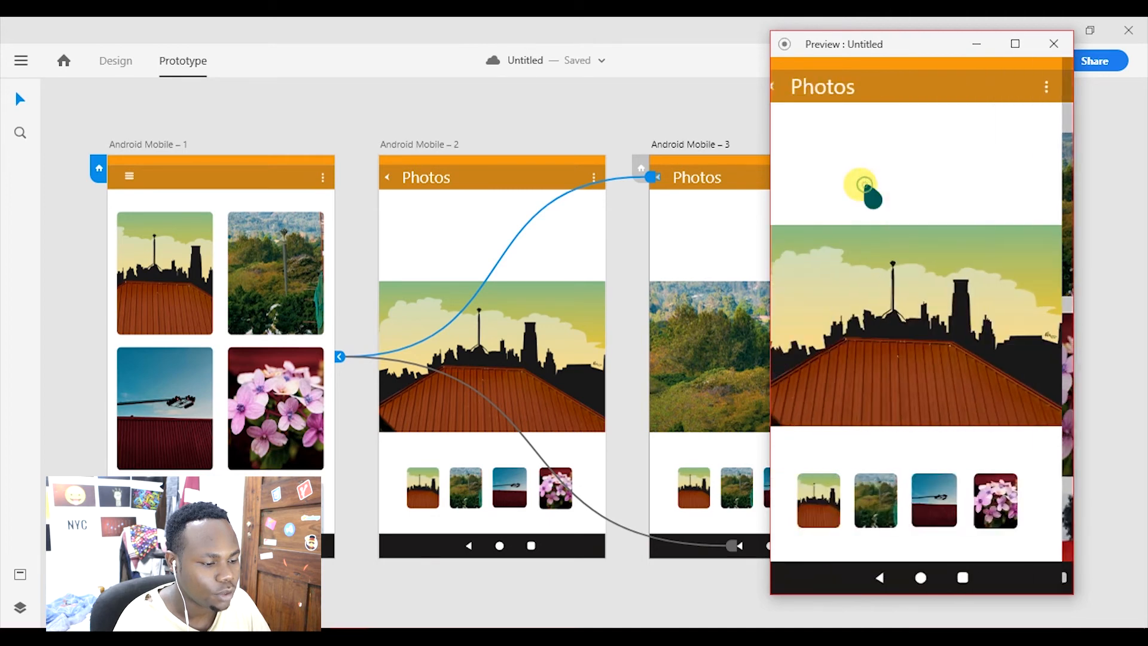
click(786, 90)
click(873, 231)
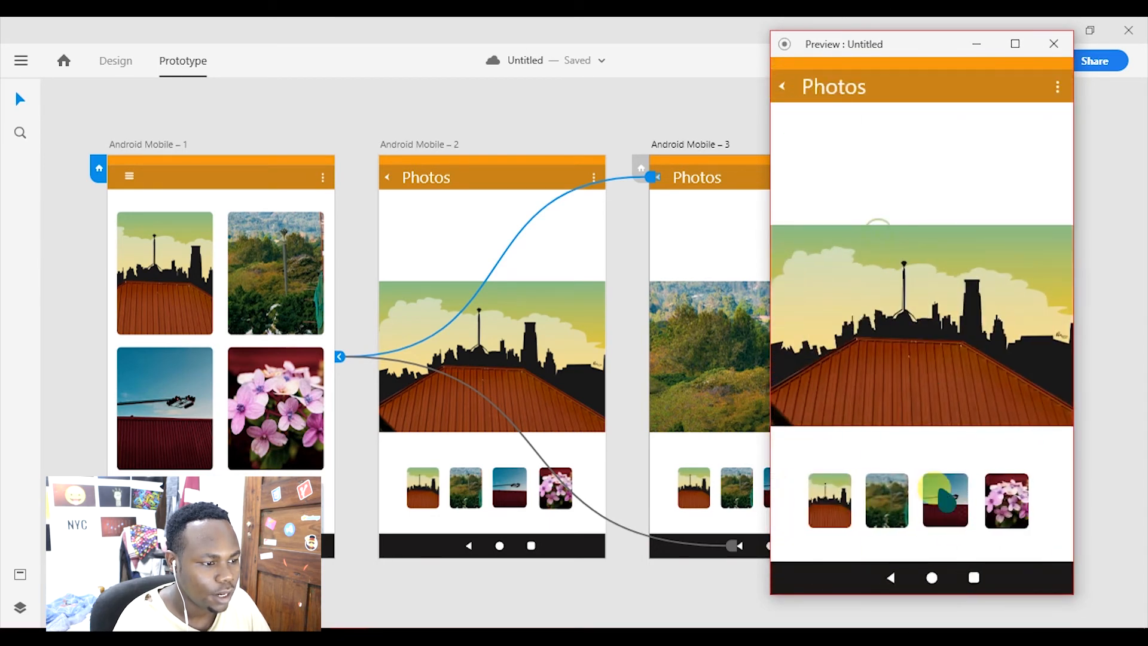
click(891, 578)
click(1005, 531)
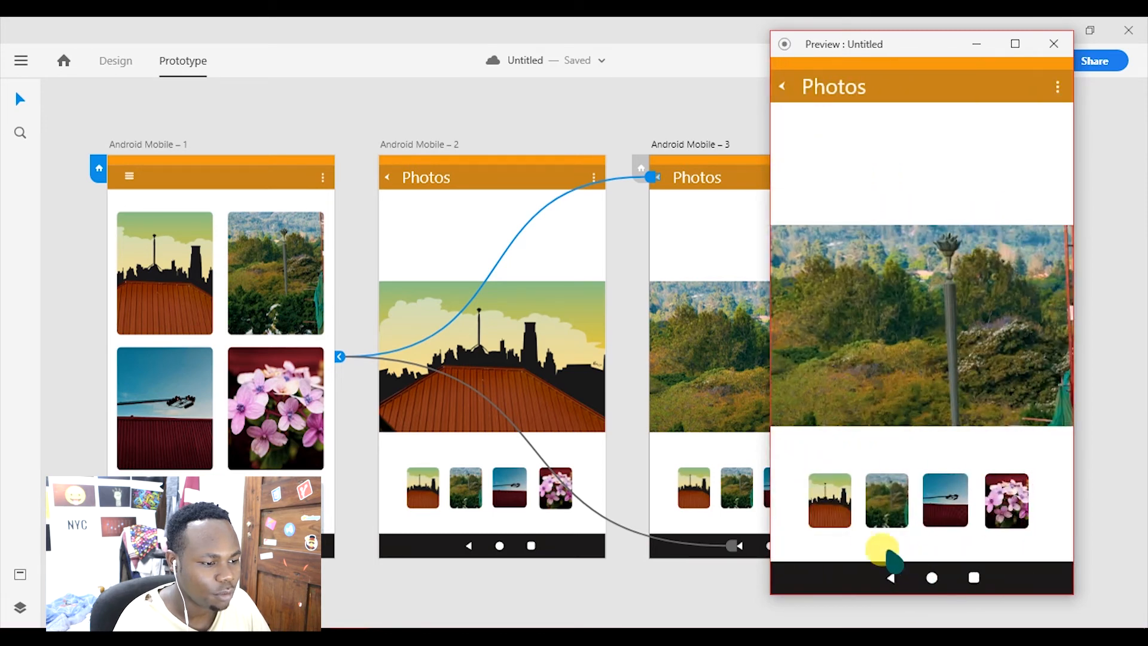
click(782, 86)
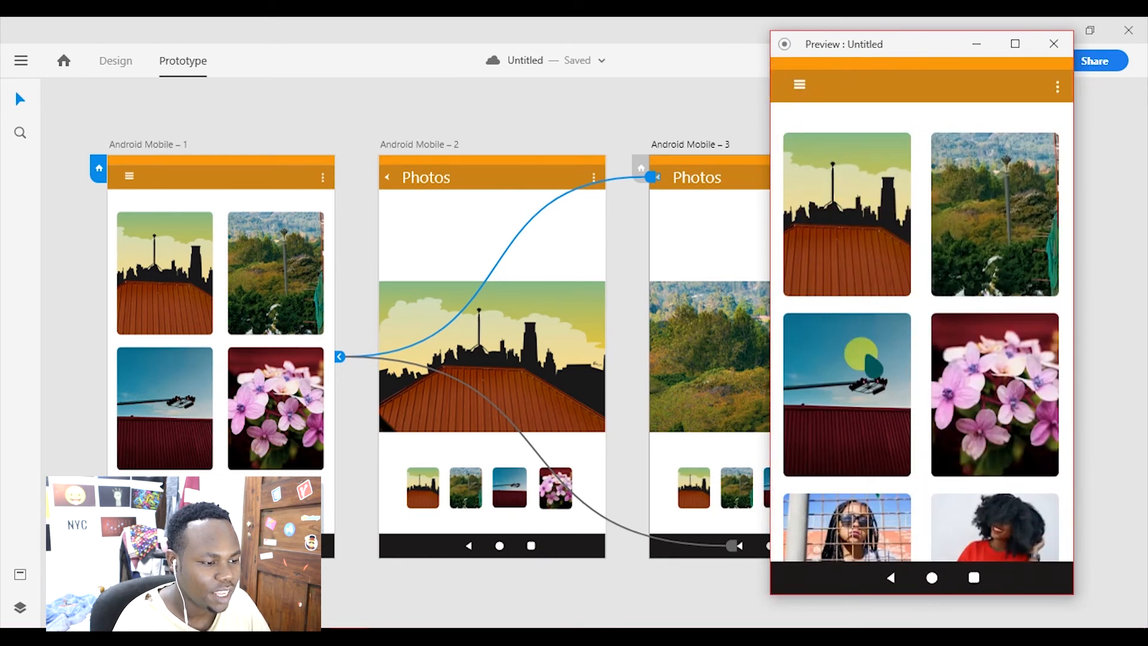